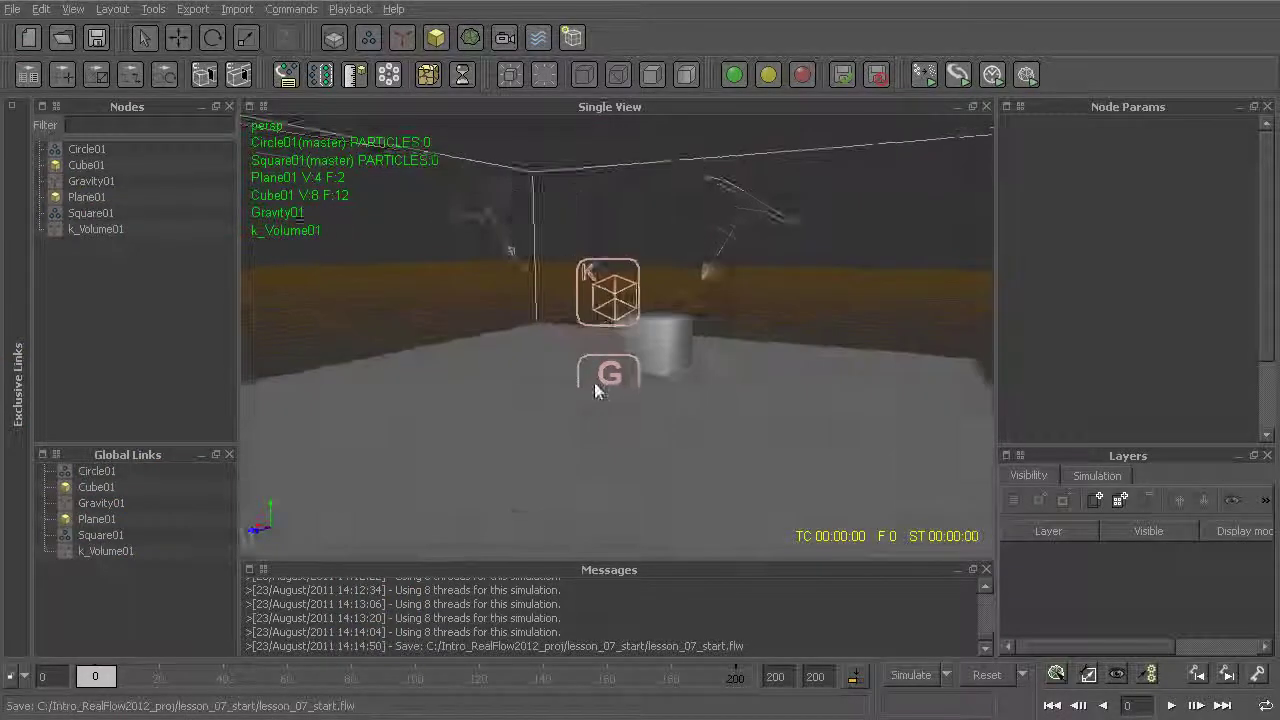
Examine the scene's plane, cube and gravity nodes and the list of available object types.
left_click(510, 245)
left_click(691, 245)
left_click(712, 249)
left_click(716, 406)
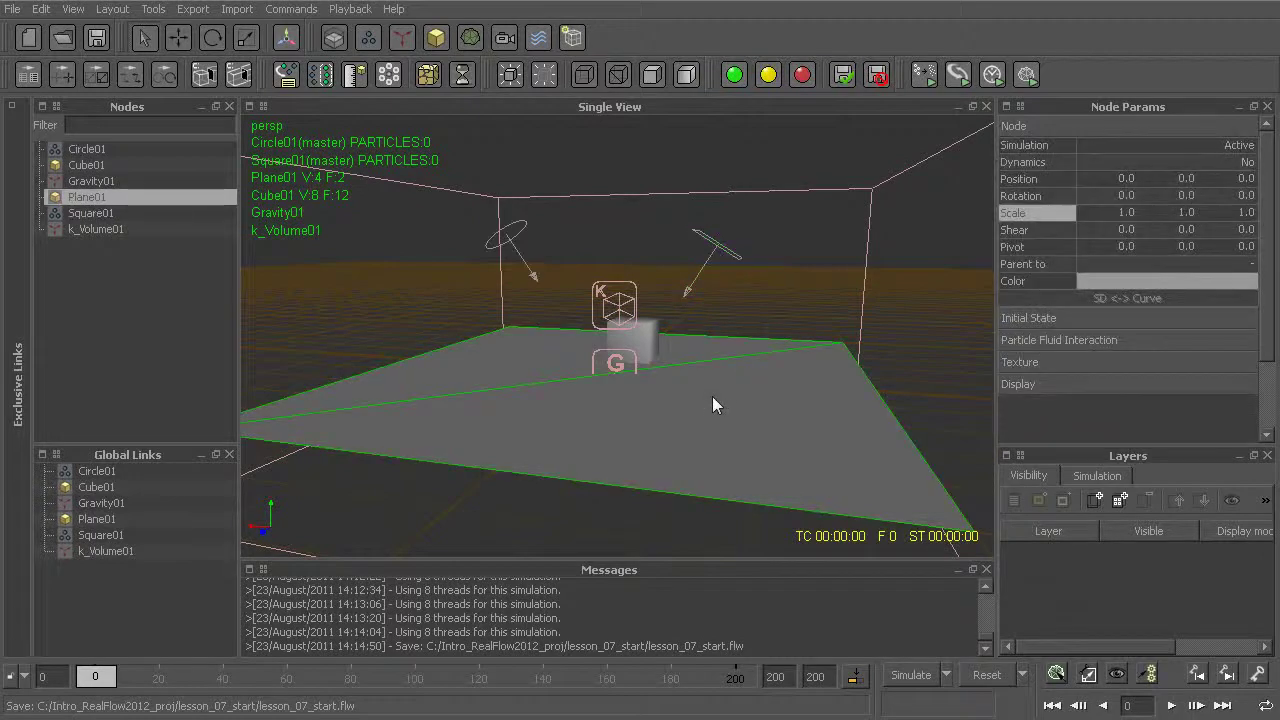
left_click(651, 326)
left_click(437, 39)
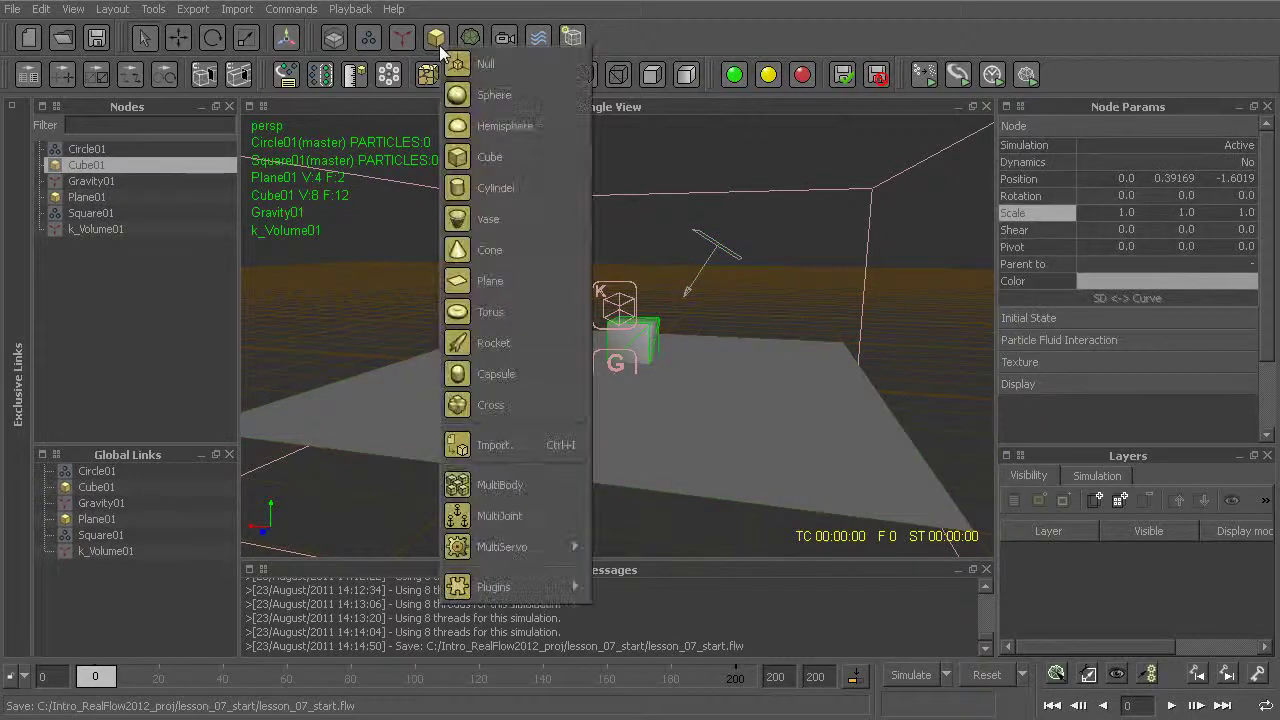
left_click(727, 158)
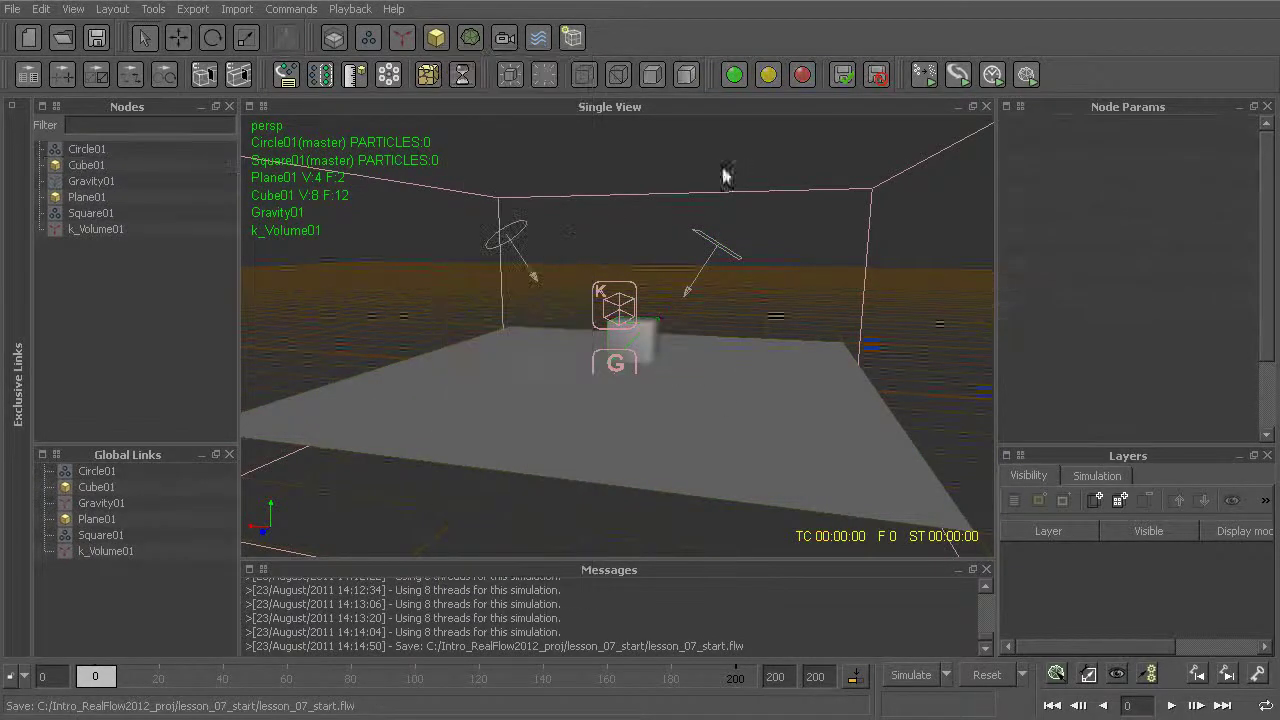
left_click(95, 182)
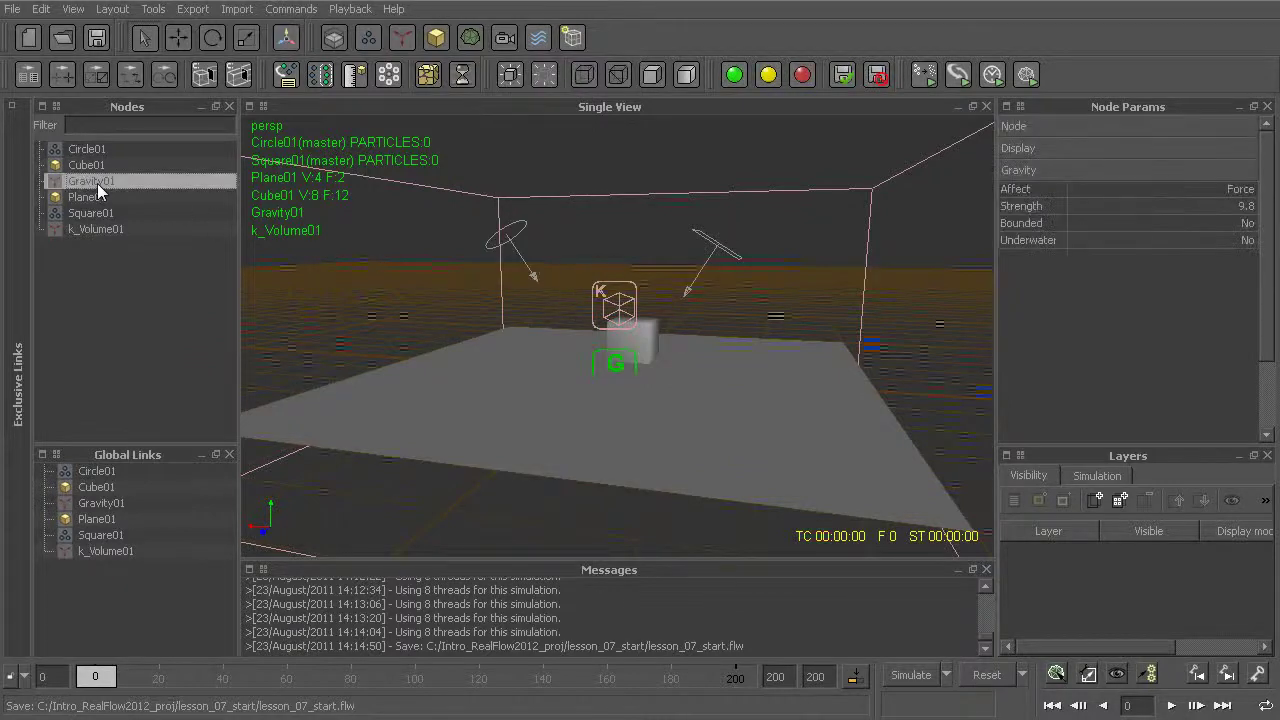
Hide the k_Volume01 and Gravity01 daemons in the viewport.
left_click(97, 229)
left_click_drag(506, 349, 555, 388, "alt")
left_click_drag(603, 423, 616, 386, "alt")
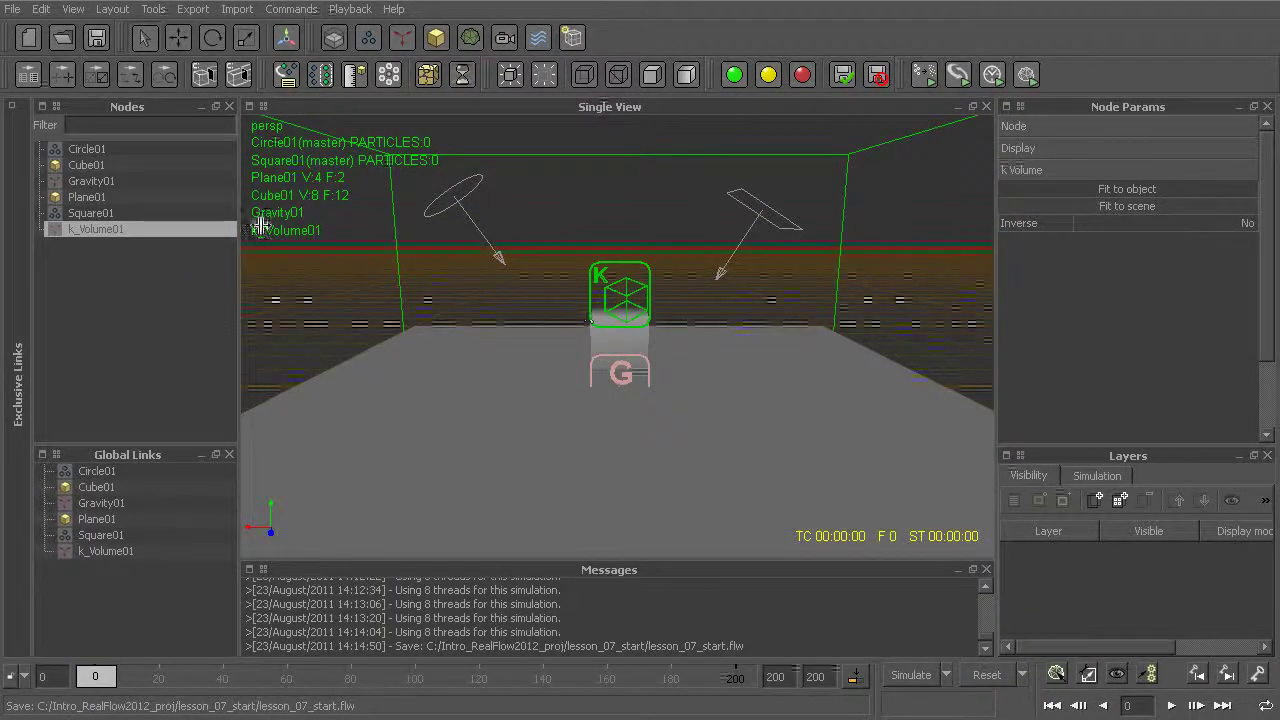
left_click_drag(90, 226, 239, 231)
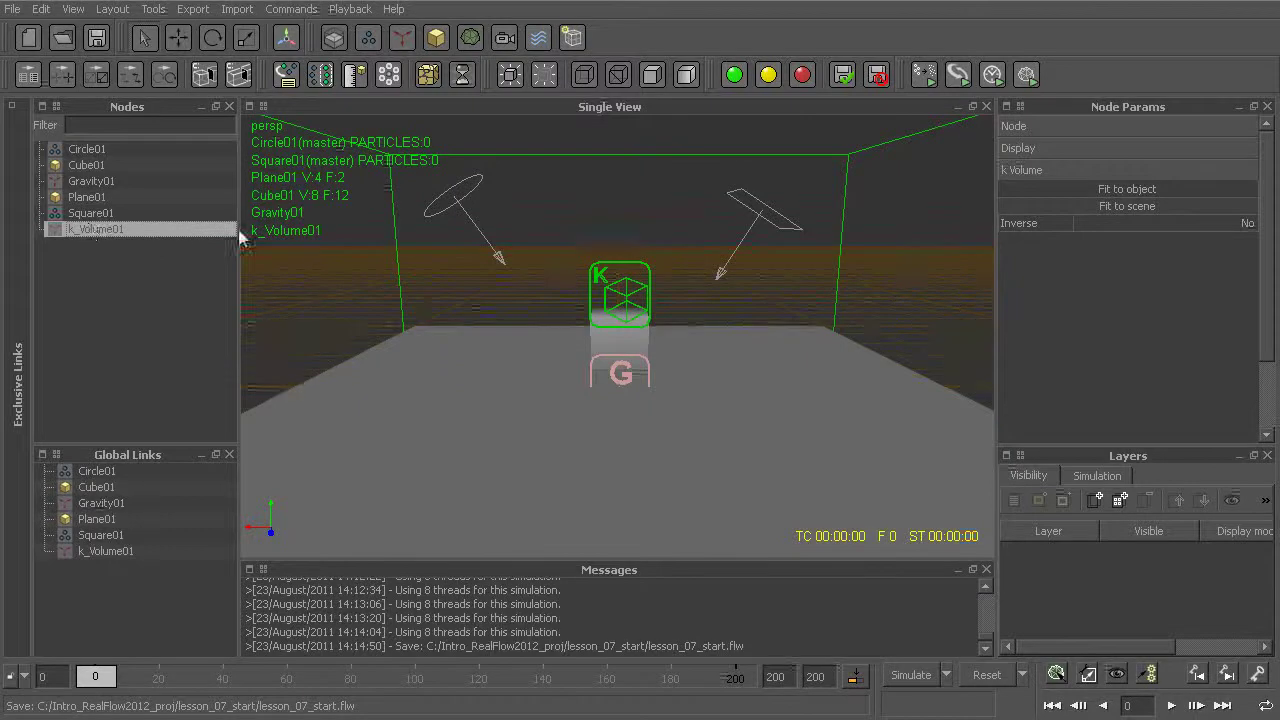
left_click(543, 74)
left_click(101, 184)
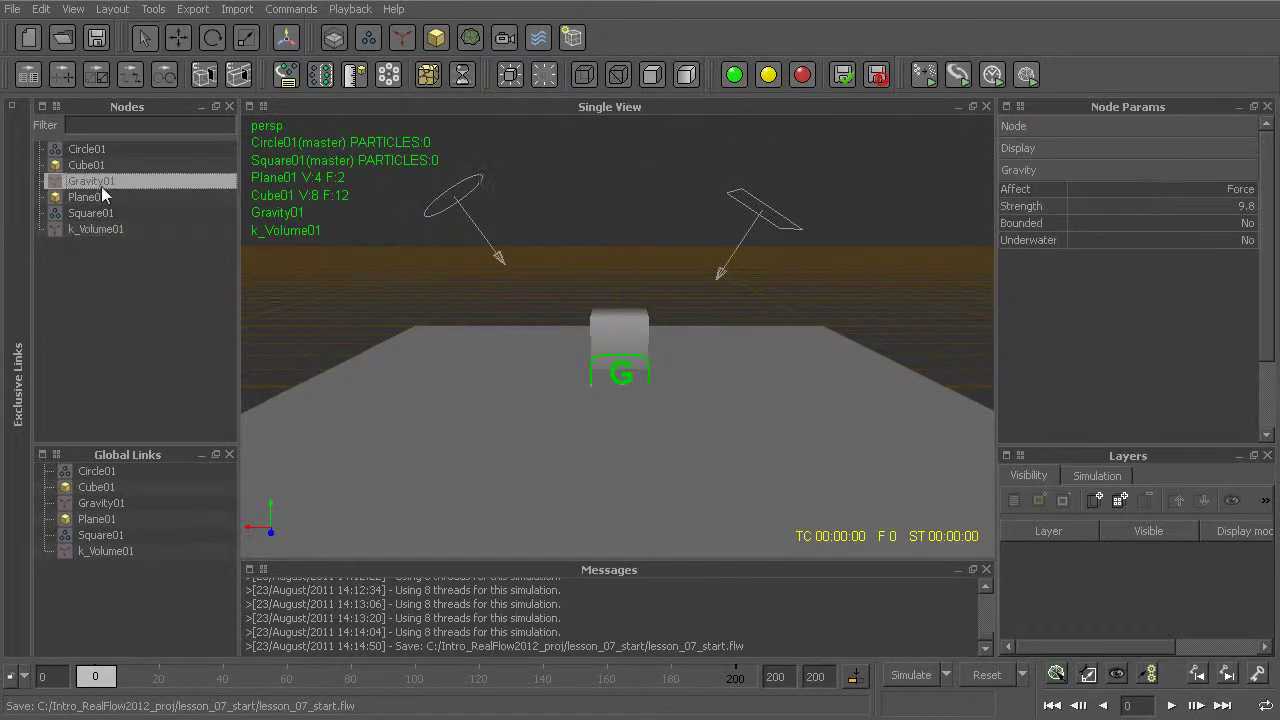
left_click(545, 78)
left_click_drag(644, 266, 650, 343, "alt")
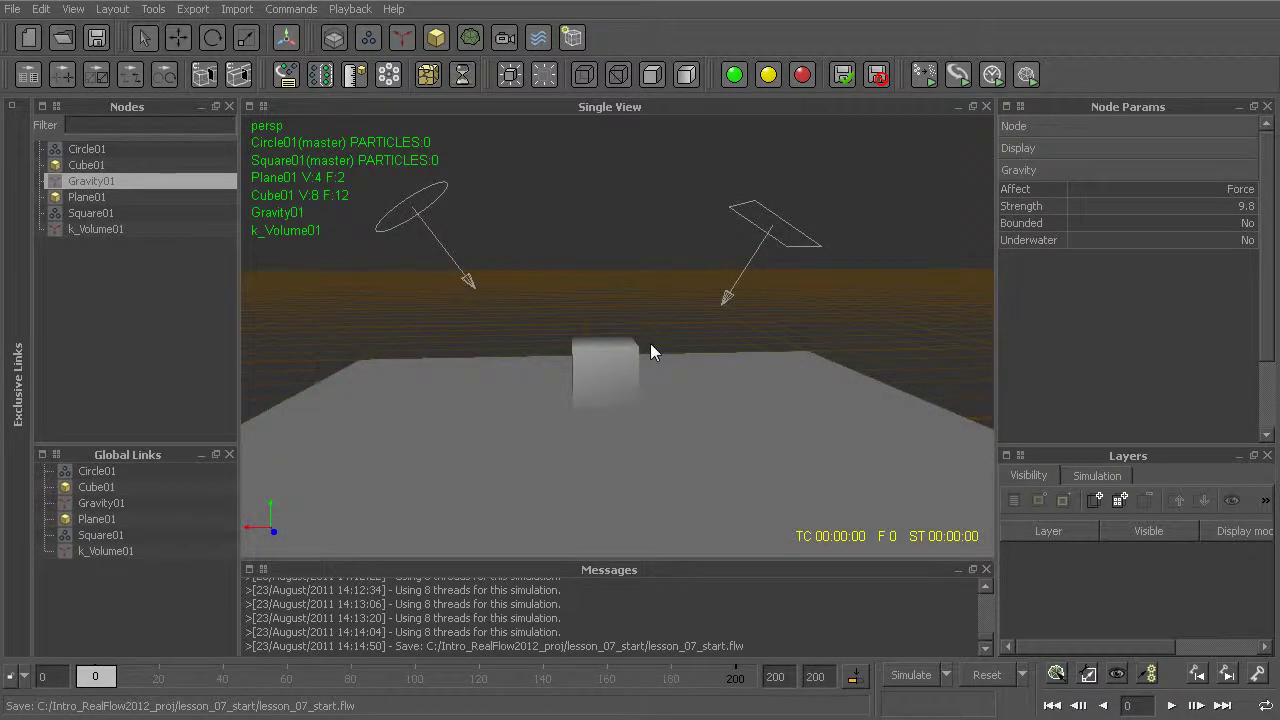
left_click_drag(415, 258, 803, 430)
left_click(671, 290)
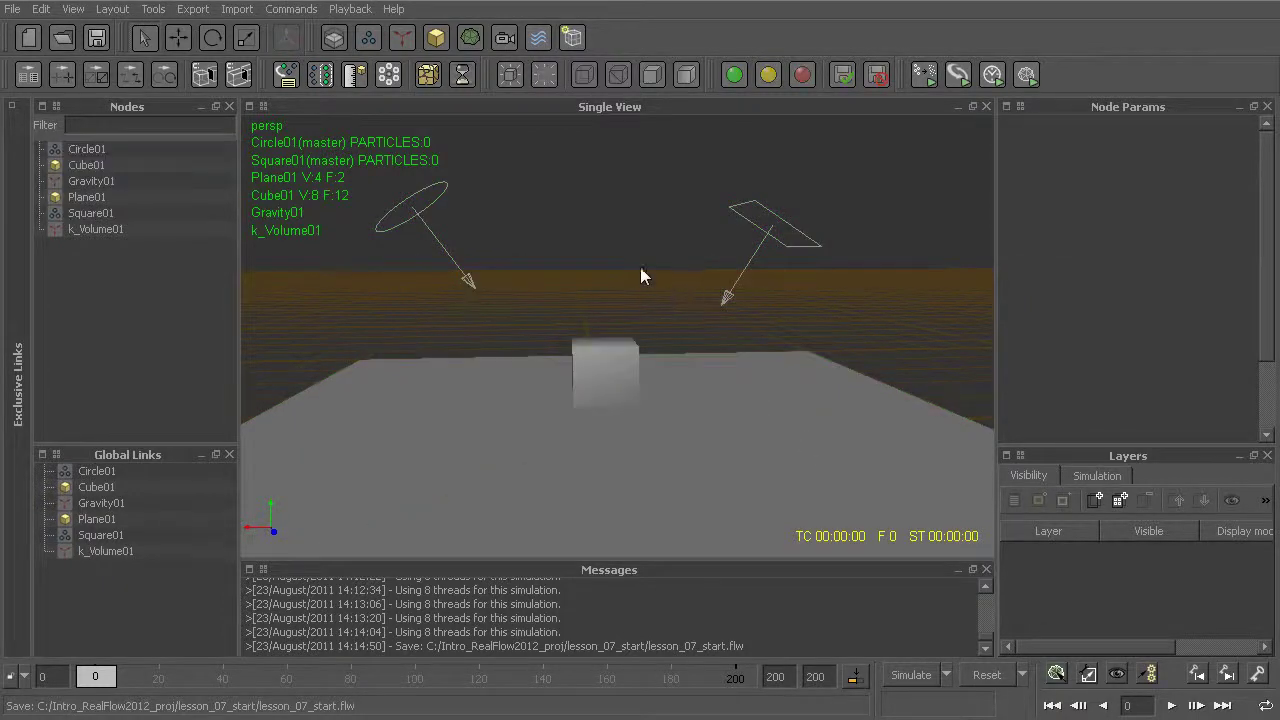
left_click(418, 215)
left_click(565, 240)
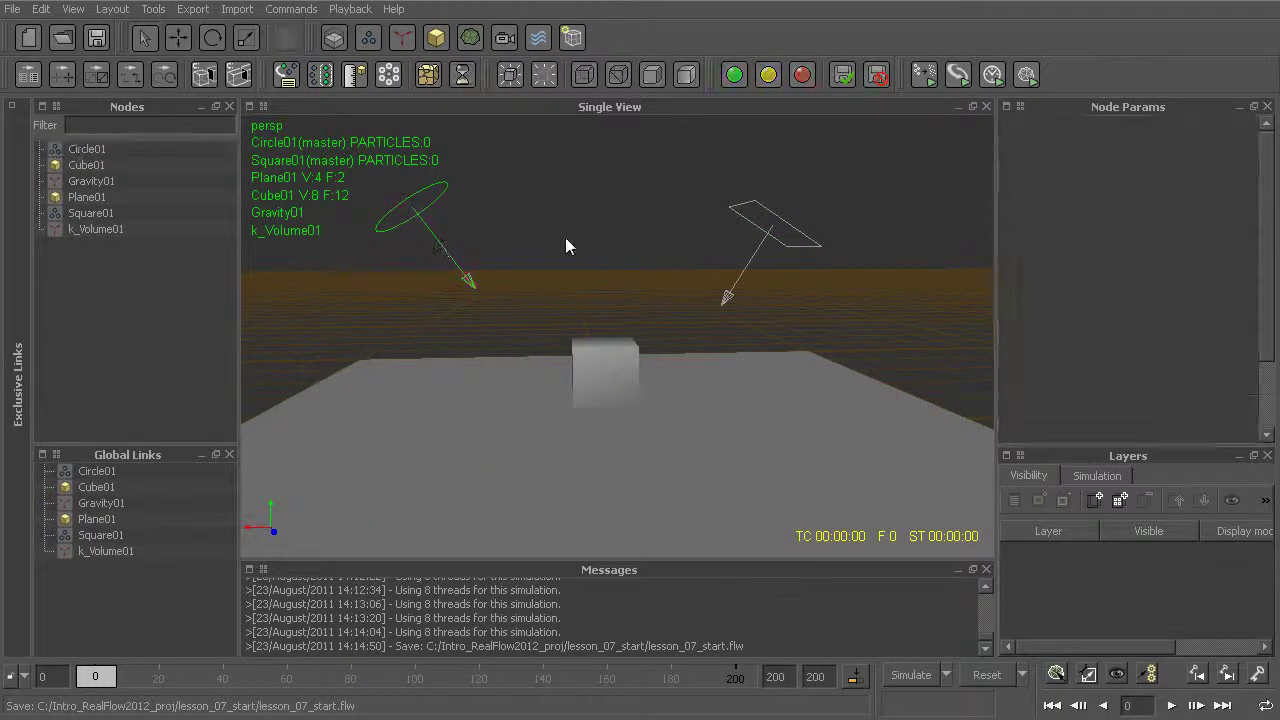
Set the Square01 emitter's color to a light red.
left_click(798, 231)
left_click(1123, 128)
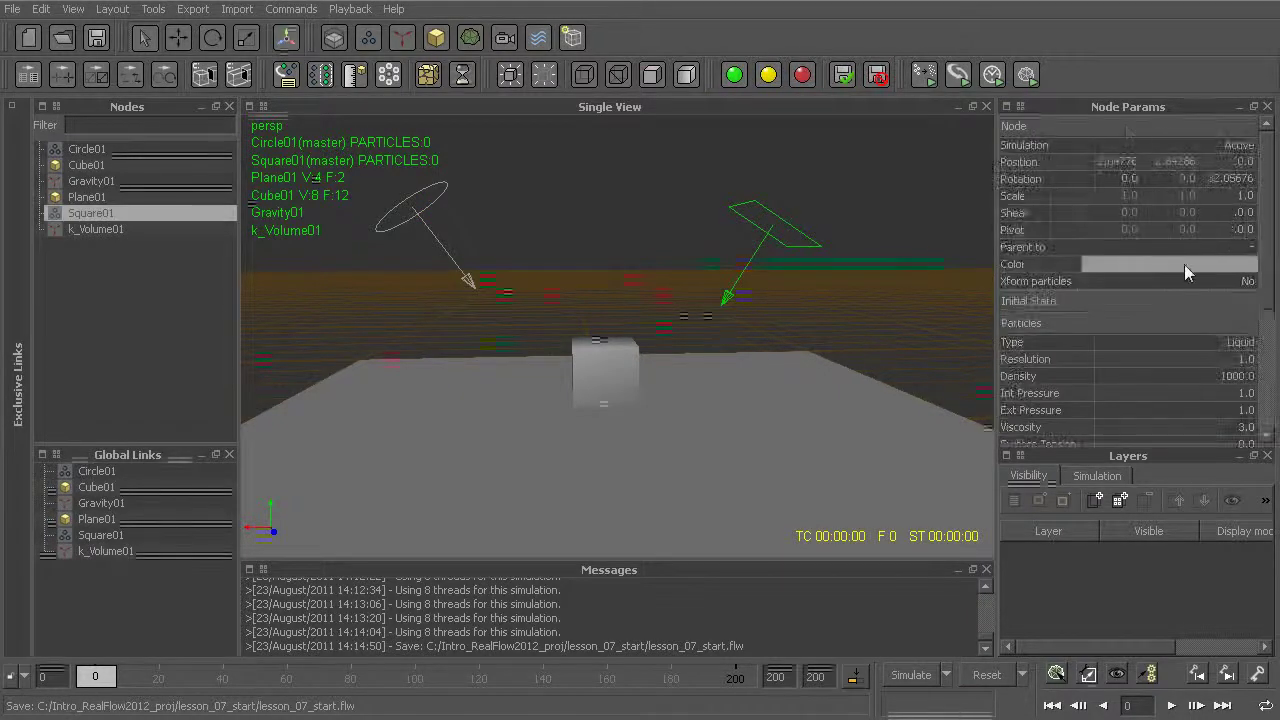
left_click(1174, 266)
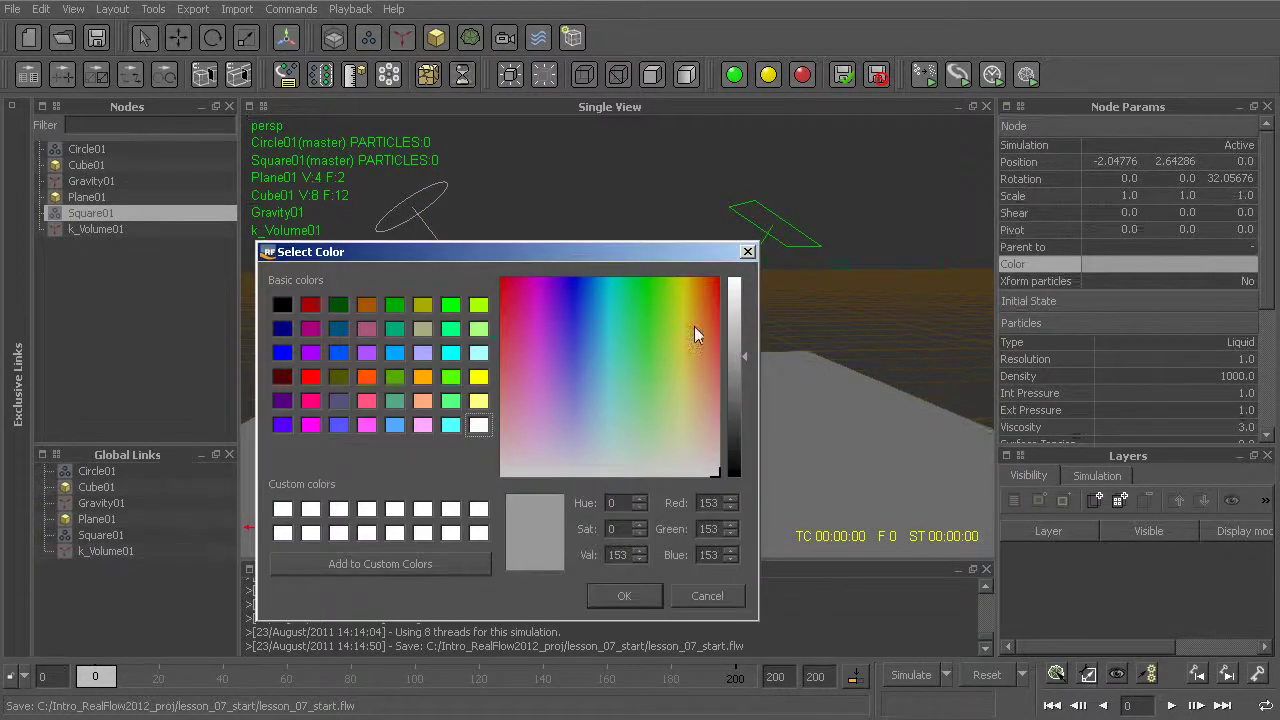
left_click(710, 285)
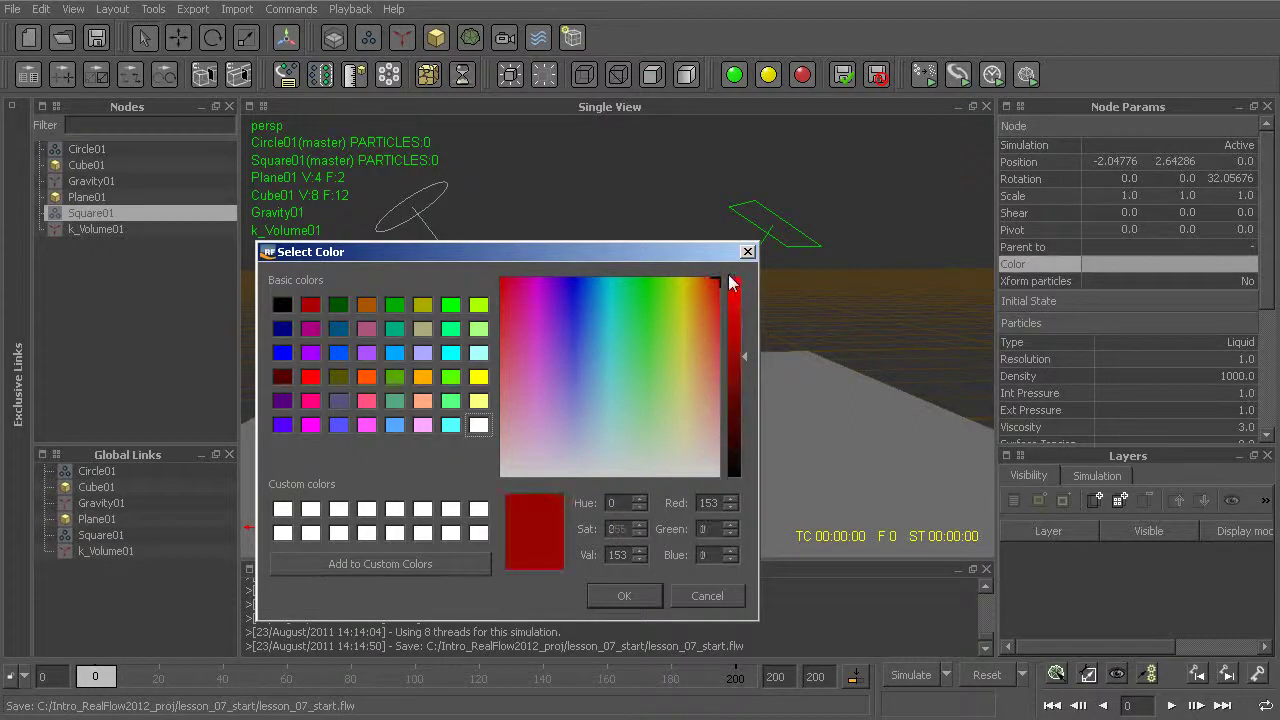
left_click(737, 306)
left_click_drag(708, 285, 719, 317)
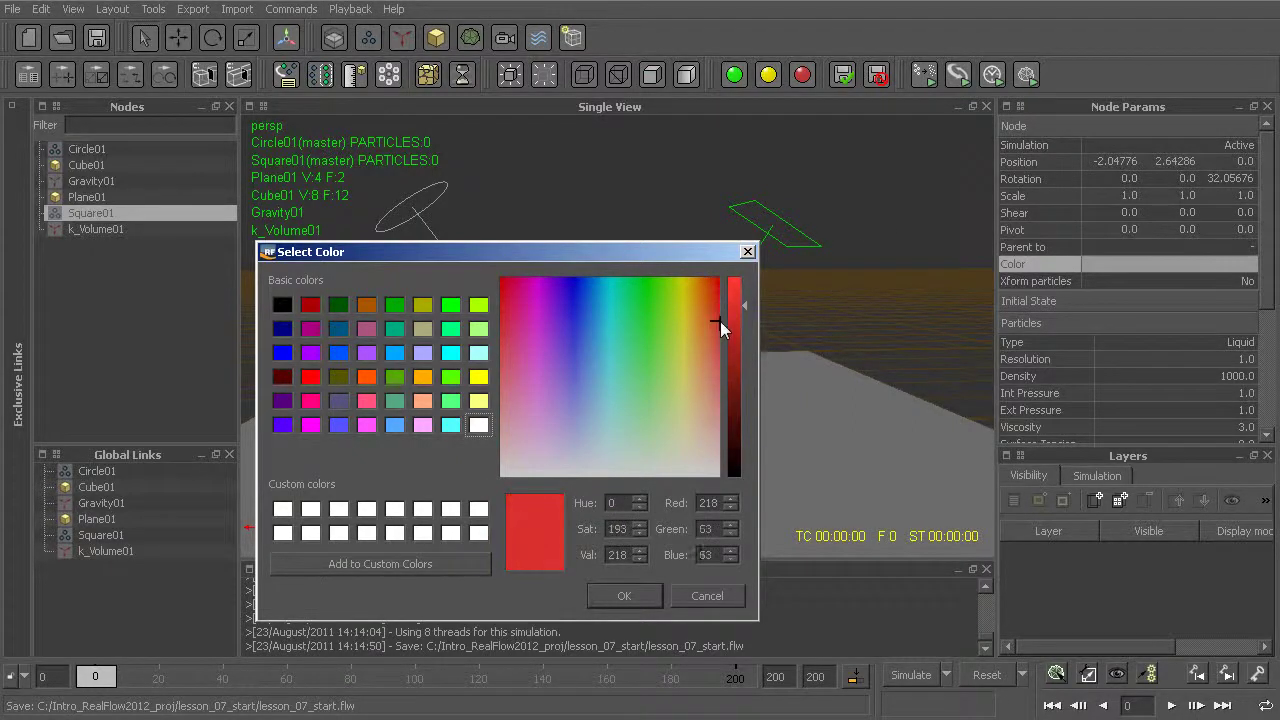
left_click(622, 594)
left_click(718, 379)
left_click(624, 595)
Set the Circle01 emitter's color to a bright turquoise, RGB 71, 255, 219.
left_click_drag(512, 228, 416, 273)
left_click(1113, 267)
left_click_drag(607, 377, 617, 333)
left_click_drag(744, 356, 744, 280)
left_click(622, 596)
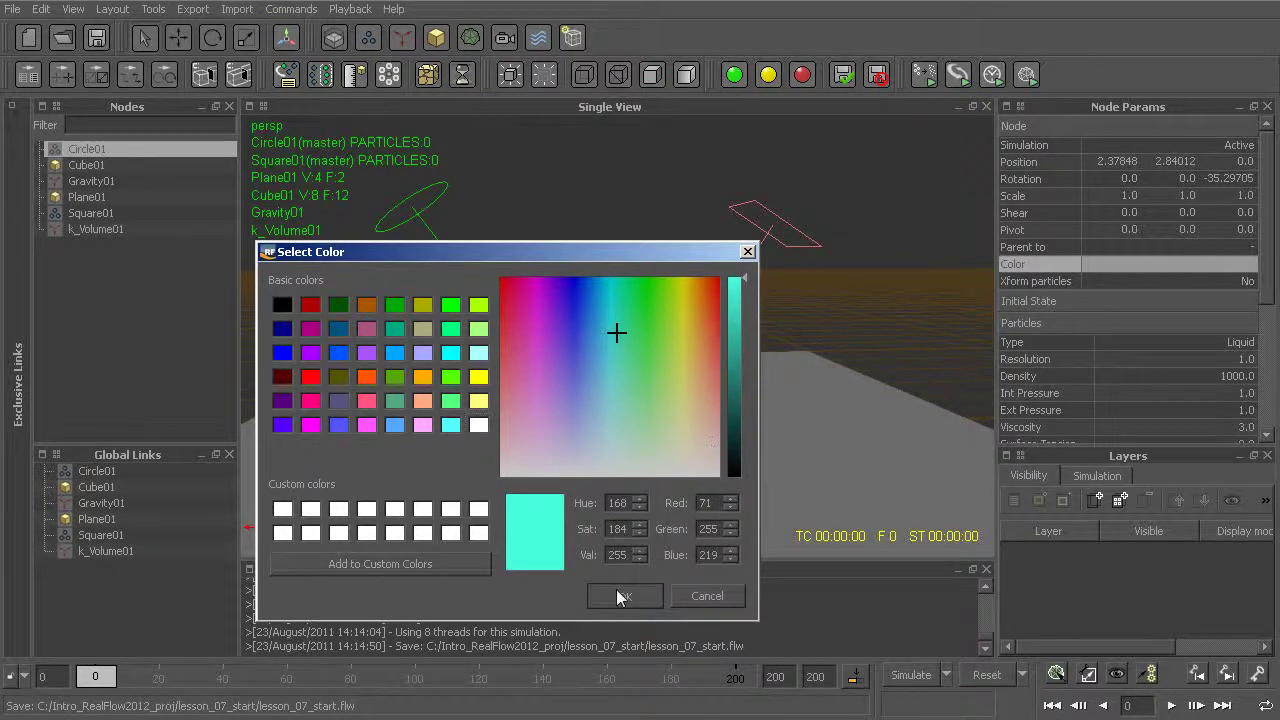
Run the simulation of both emitters to frame 43, stop it and inspect how the fluids interact with the cube and plane.
left_click(649, 282)
key("ctrl+a")
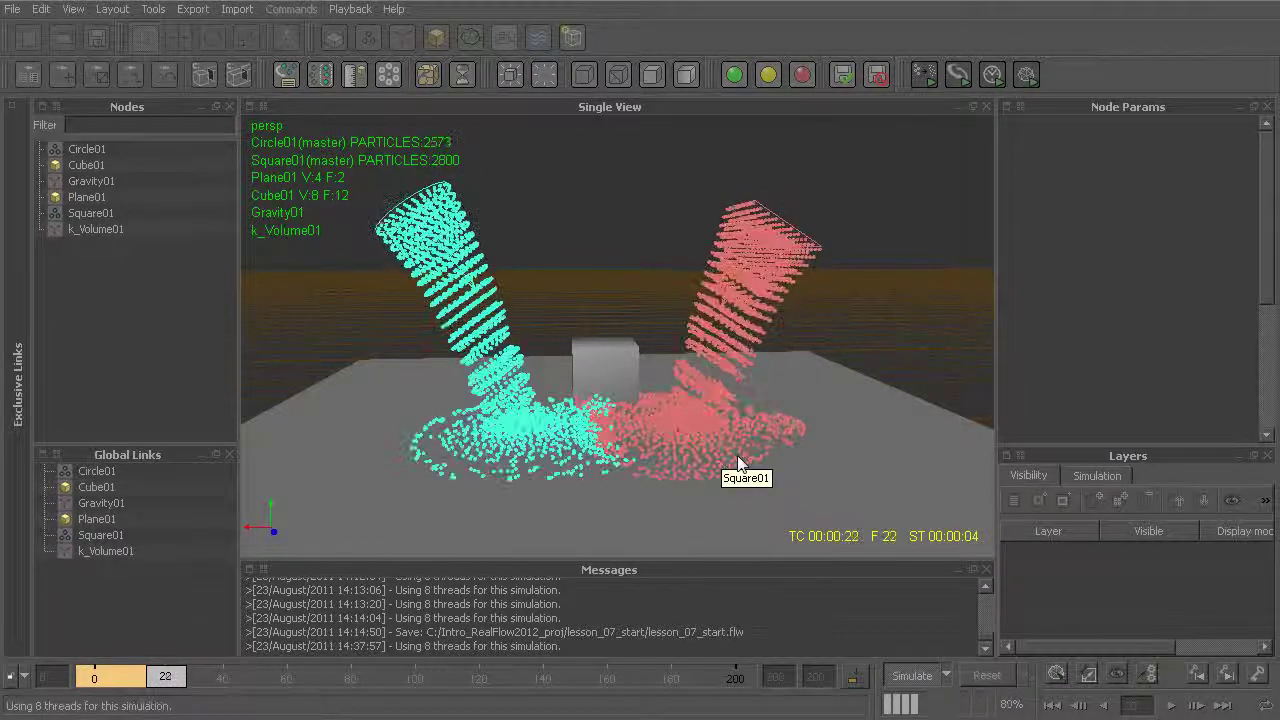
left_click_drag(743, 470, 746, 442, "alt")
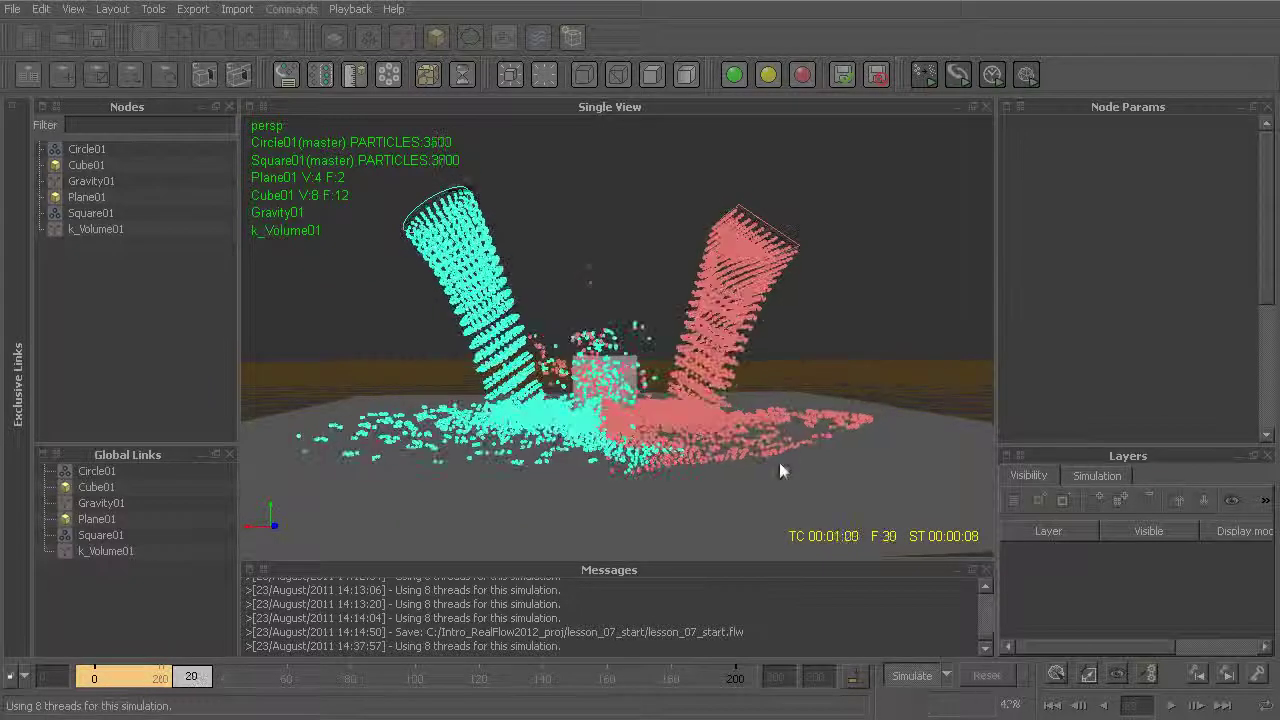
left_click_drag(762, 363, 566, 421, "alt")
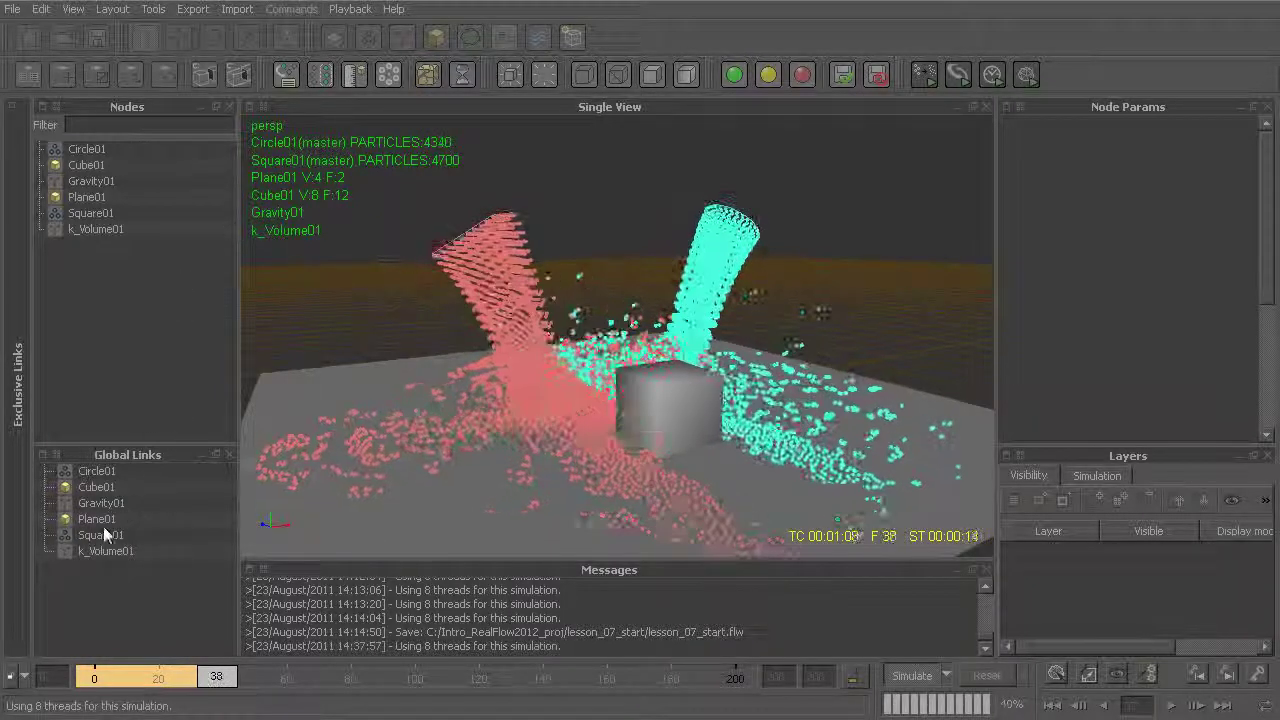
left_click_drag(392, 360, 752, 358, "alt")
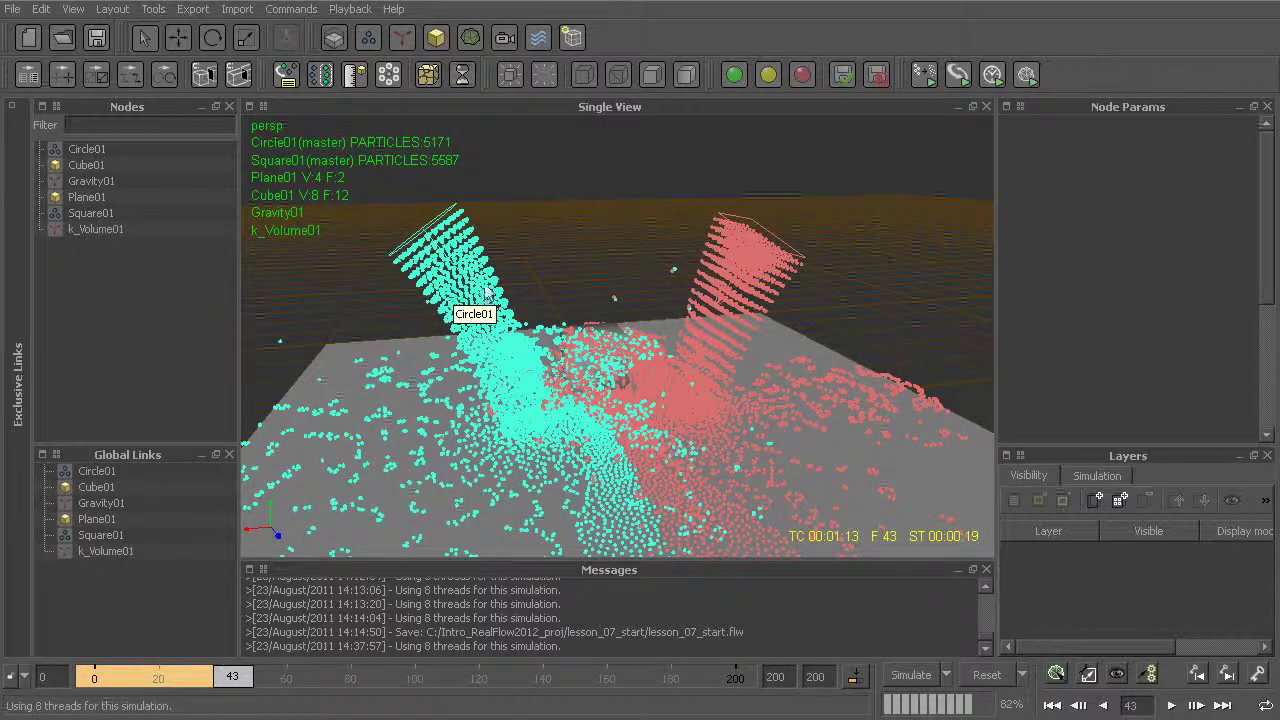
left_click_drag(656, 432, 588, 430, "alt")
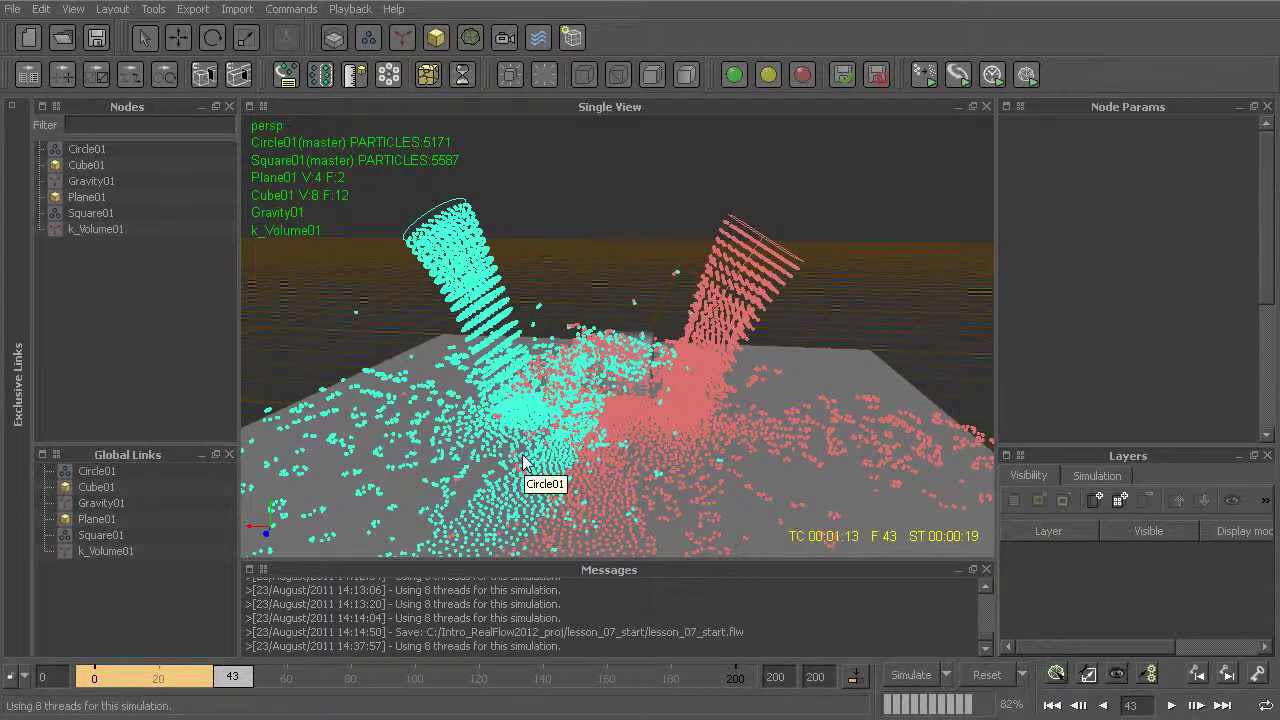
Expand the empty Exclusive Links list and go through each node listed in Global Links.
left_click(17, 328)
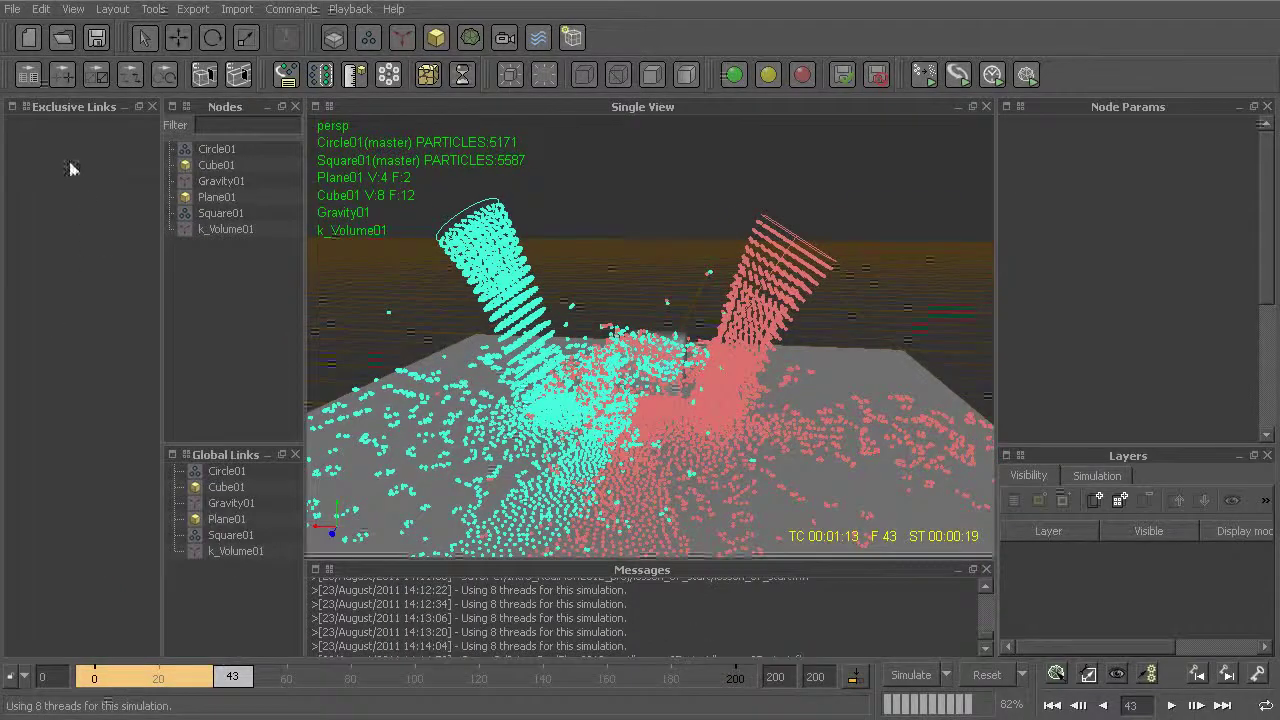
left_click_drag(546, 362, 626, 286, "alt")
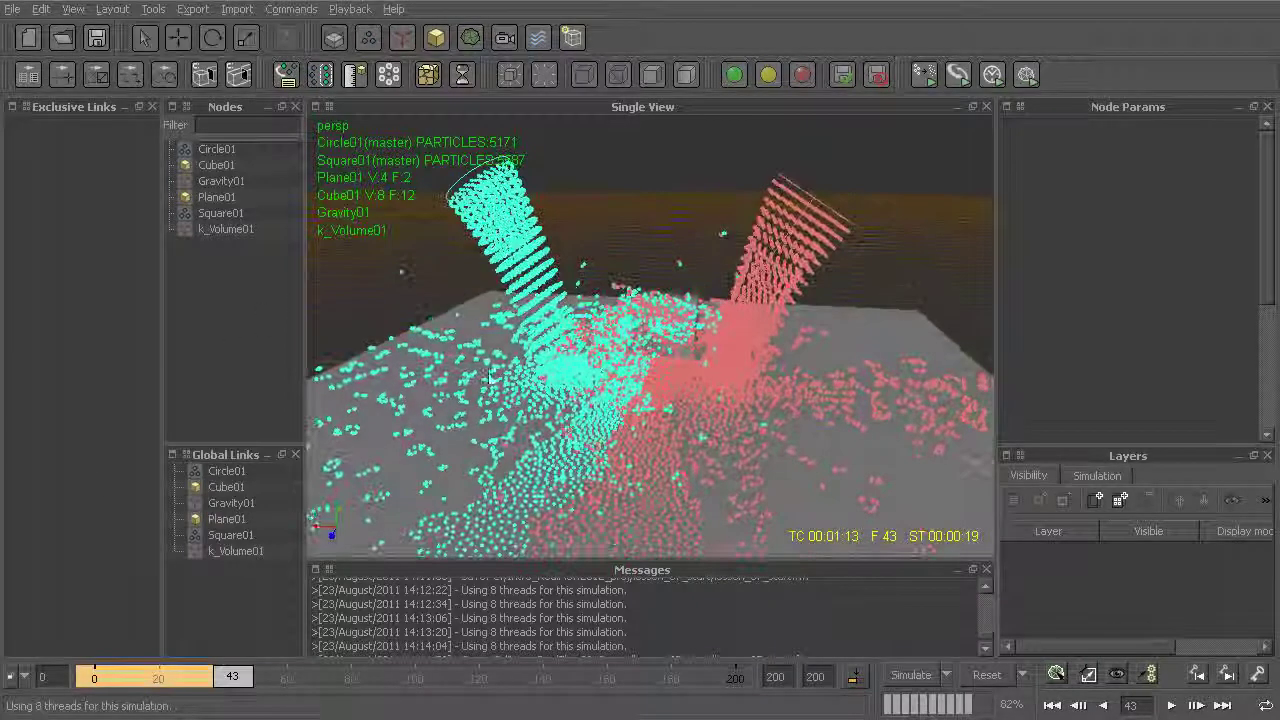
left_click(228, 487)
left_click(230, 503)
left_click(230, 519)
left_click(231, 535)
left_click(232, 551)
left_click(234, 470)
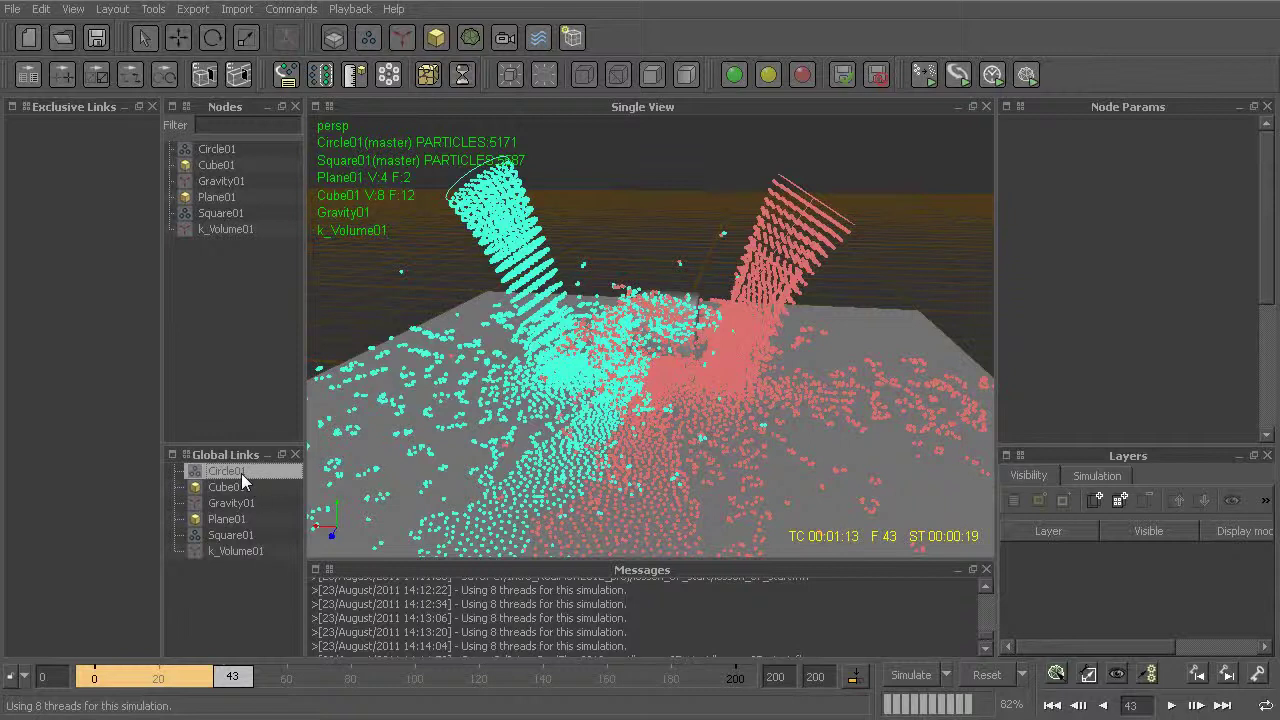
left_click(238, 487)
left_click(235, 503)
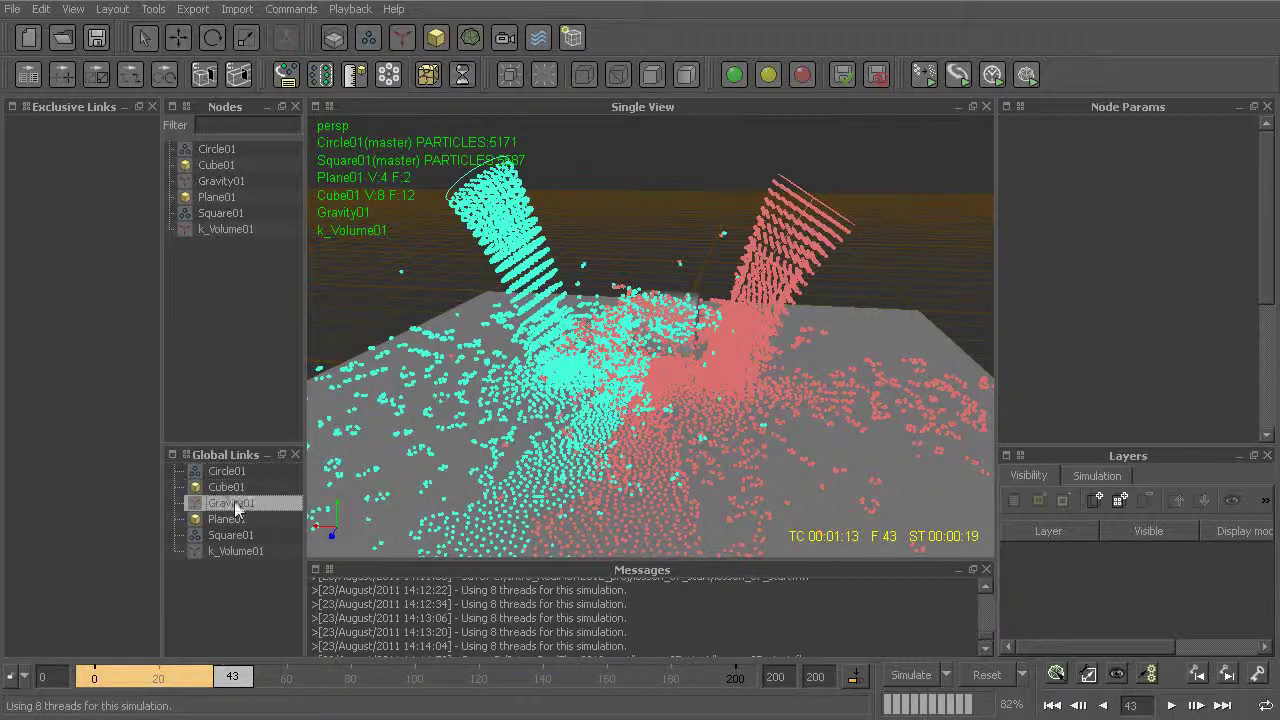
left_click(233, 520)
left_click(240, 535)
left_click(237, 551)
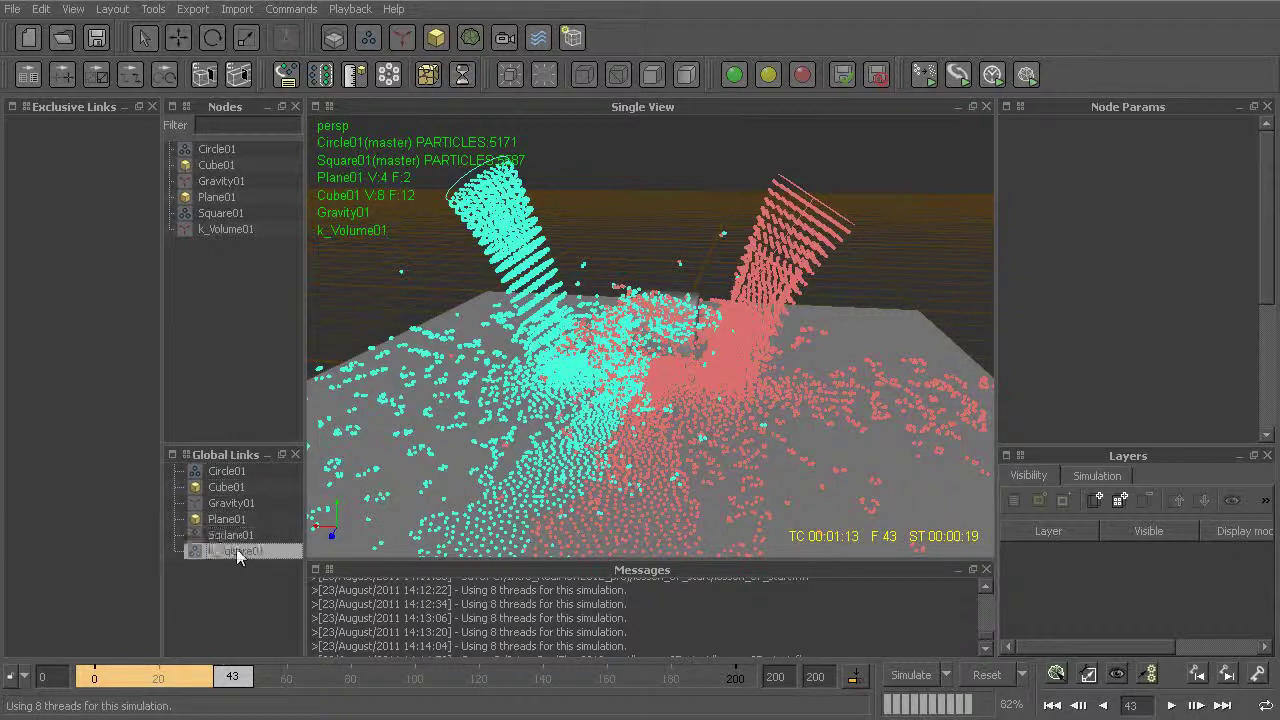
Remove Circle01 from Global Links while keeping its node in the scene.
left_click(228, 470)
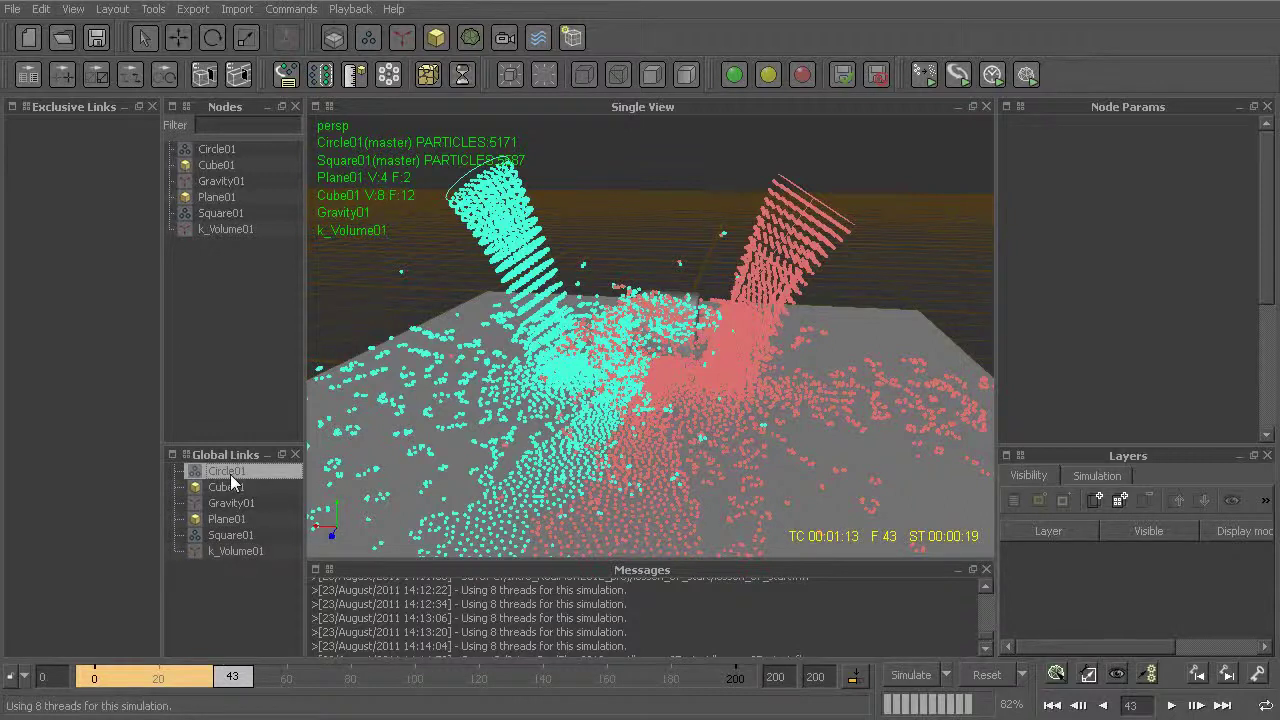
left_click_drag(545, 378, 581, 360, "alt")
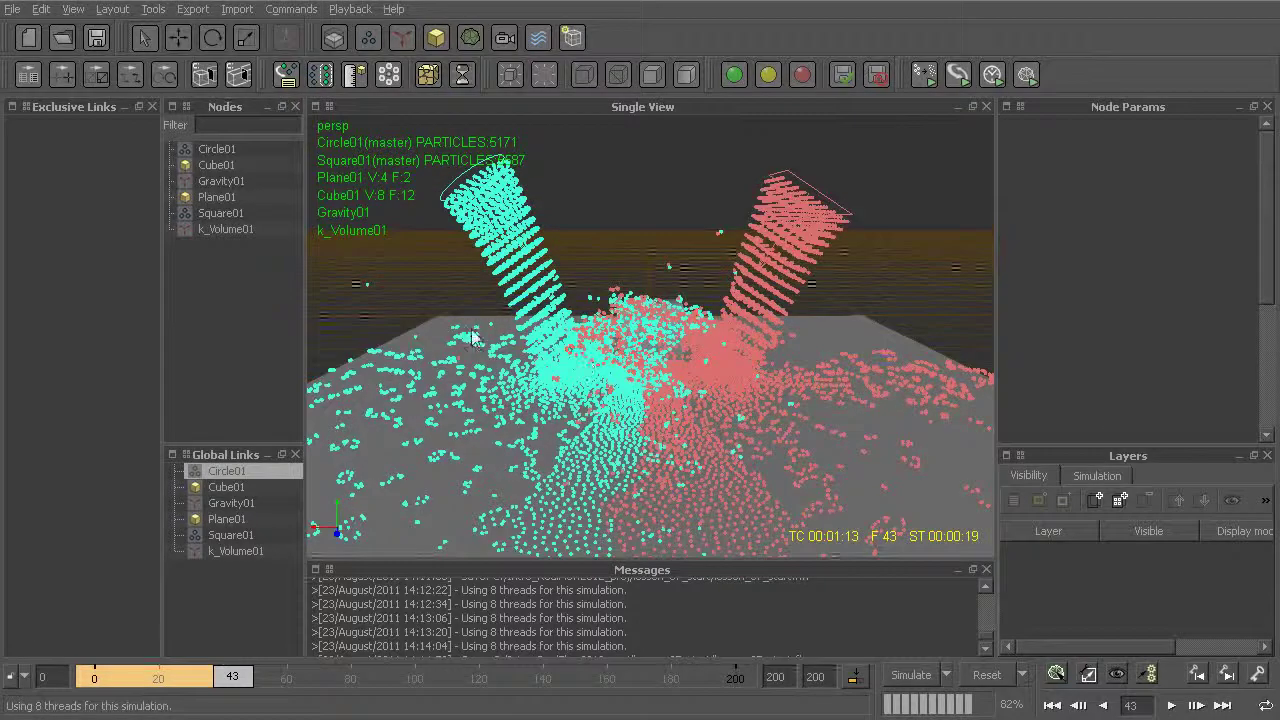
left_click(230, 474)
key("Delete")
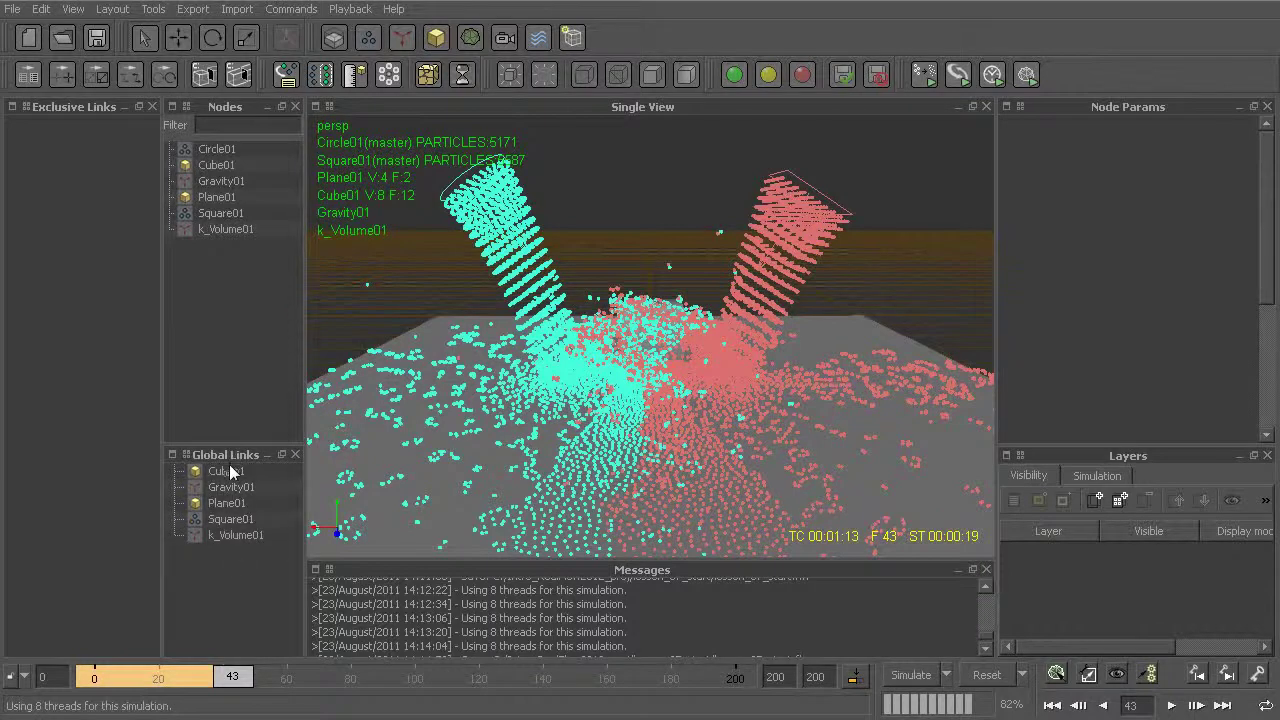
Select the Circle01 node, reset all simulation data and rerun the simulation to frame 43.
left_click(216, 150)
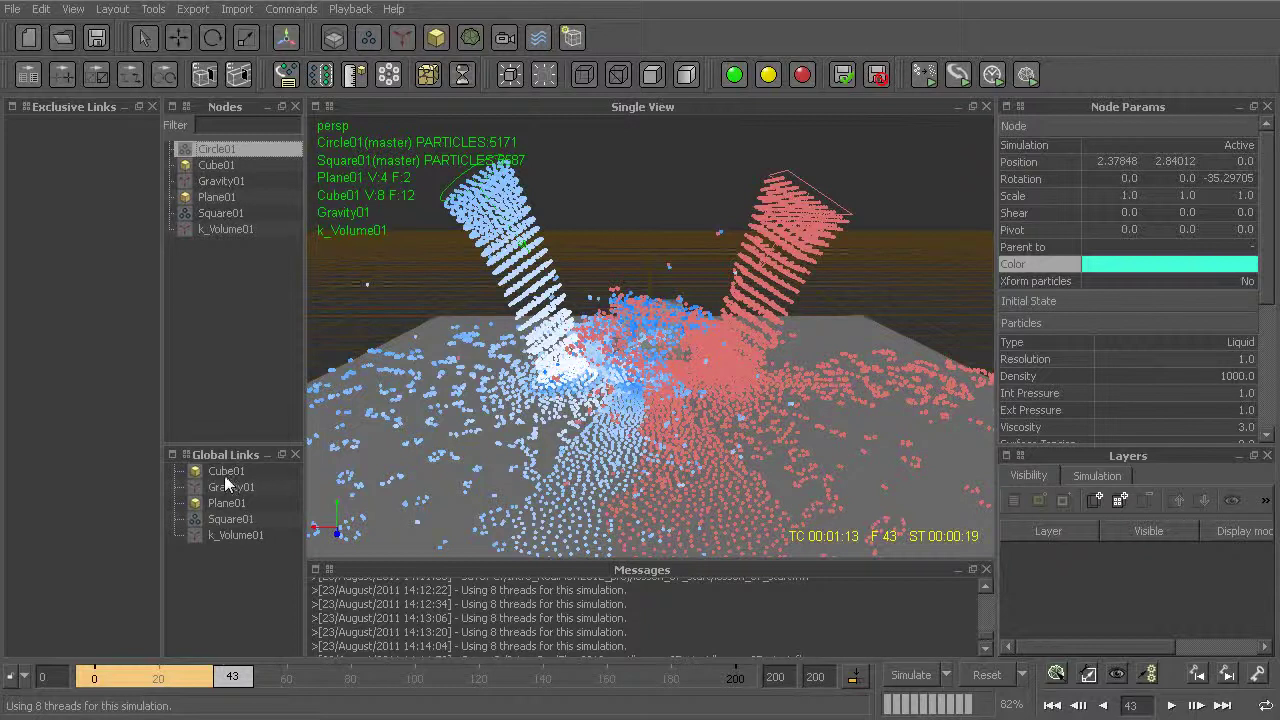
left_click(224, 516)
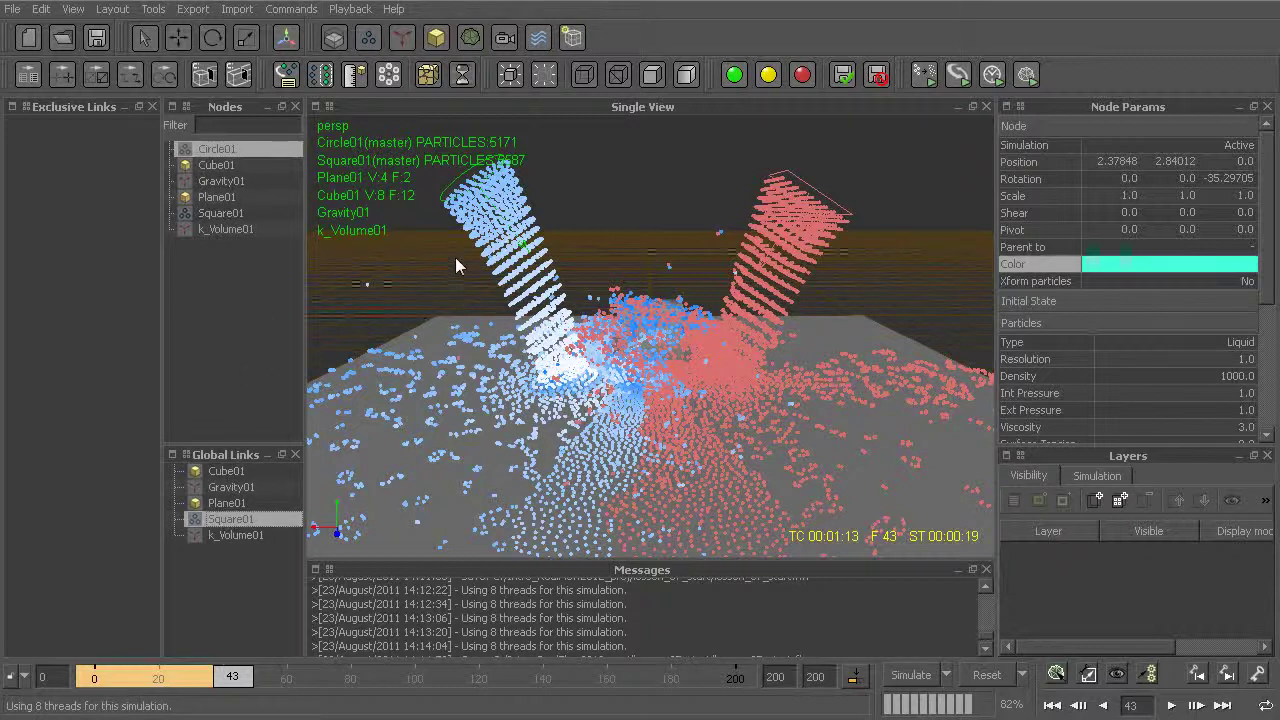
key("ctrl+Home")
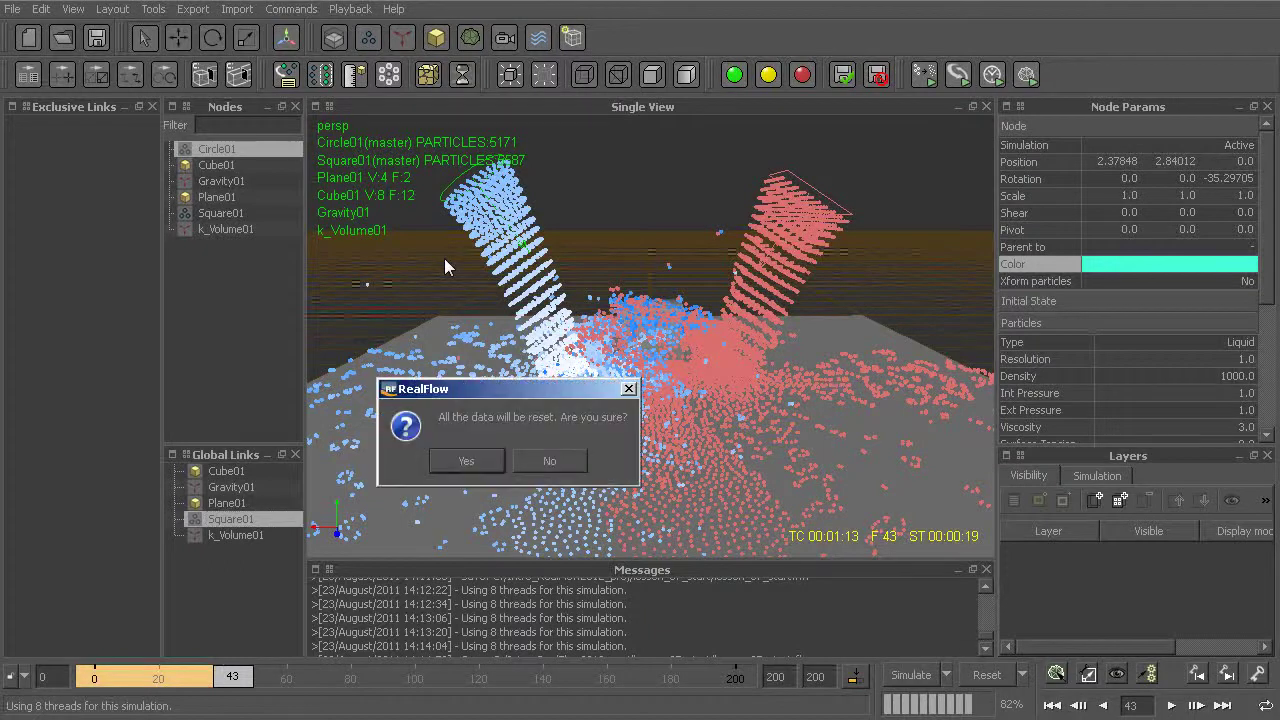
key("Return")
key("ctrl+a")
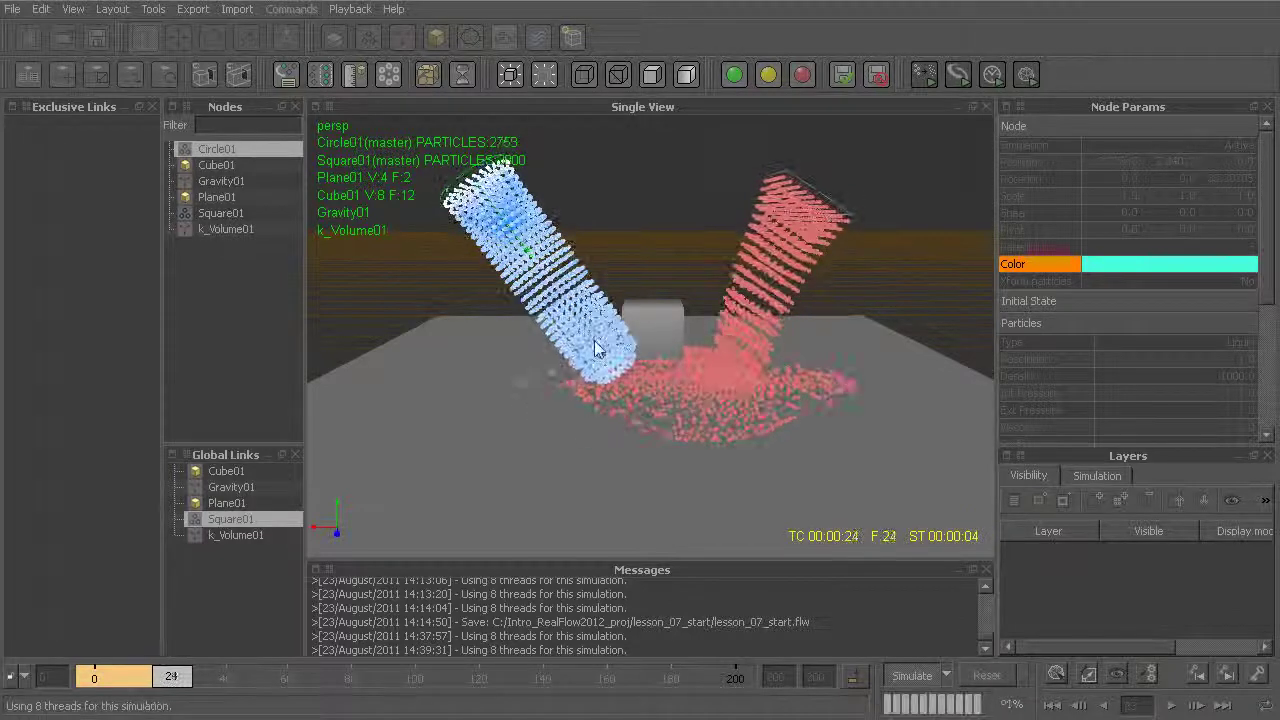
left_click_drag(658, 468, 637, 362, "alt")
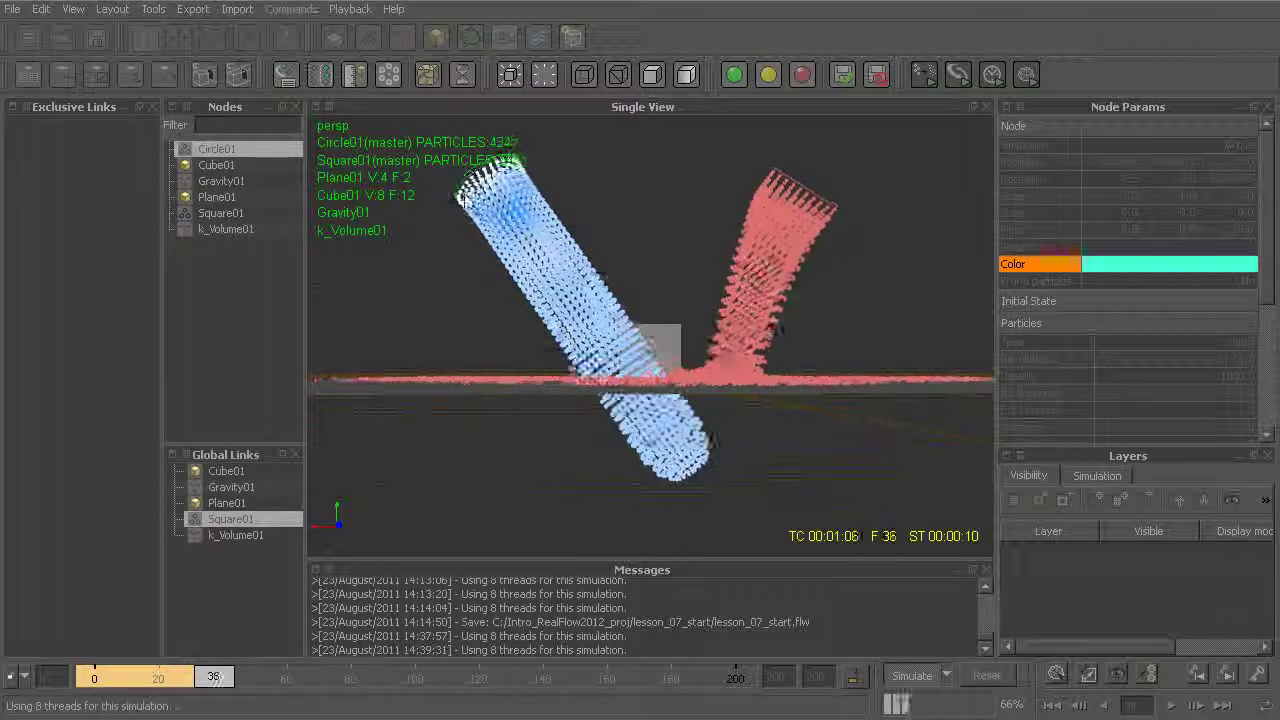
left_click_drag(455, 185, 466, 278, "alt")
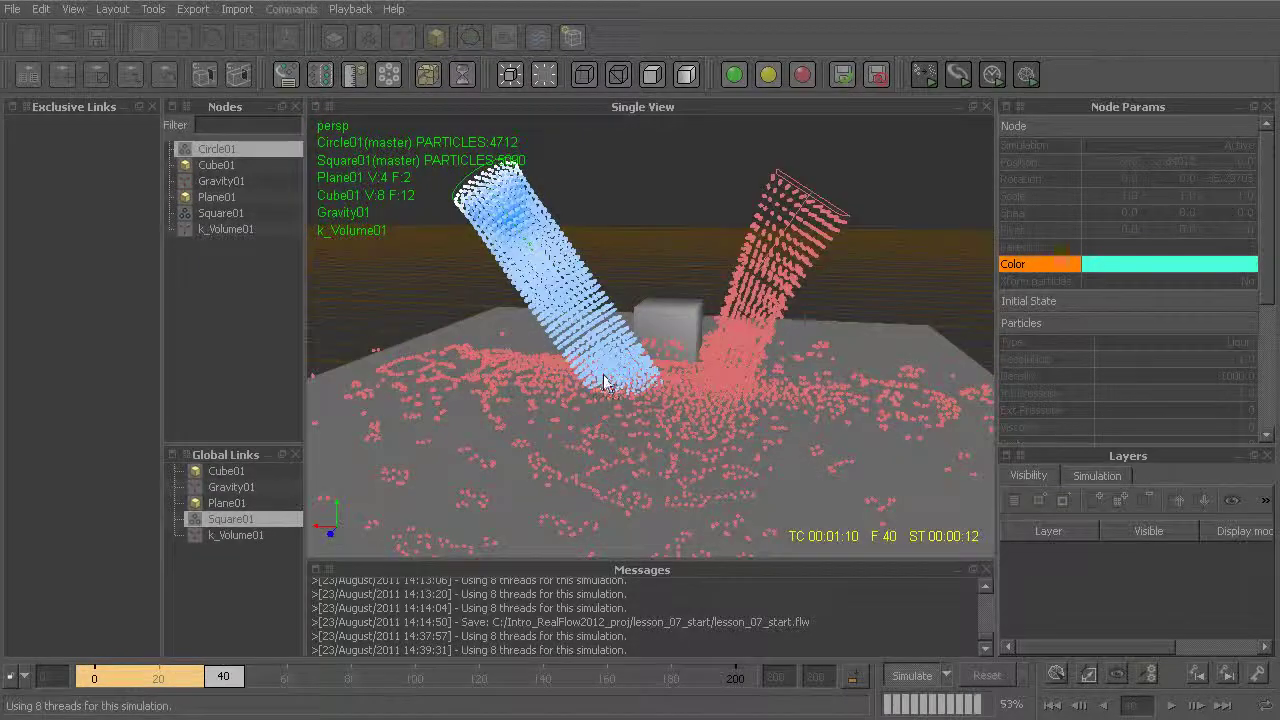
mouse_move(629, 401)
left_mouse_down("alt")
mouse_move(616, 414)
mouse_move(637, 425)
left_mouse_up("alt")
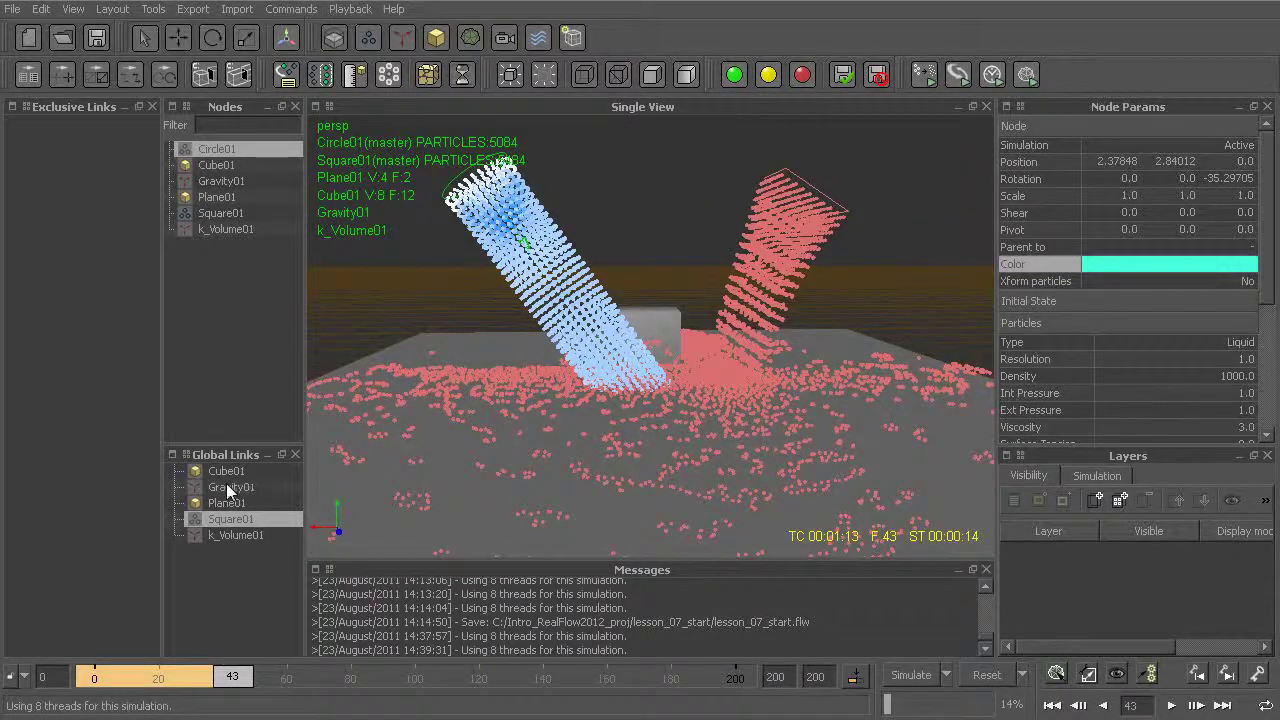
Reset all simulation data and add the Circle01 emitter to Exclusive Links.
key("alt+r")
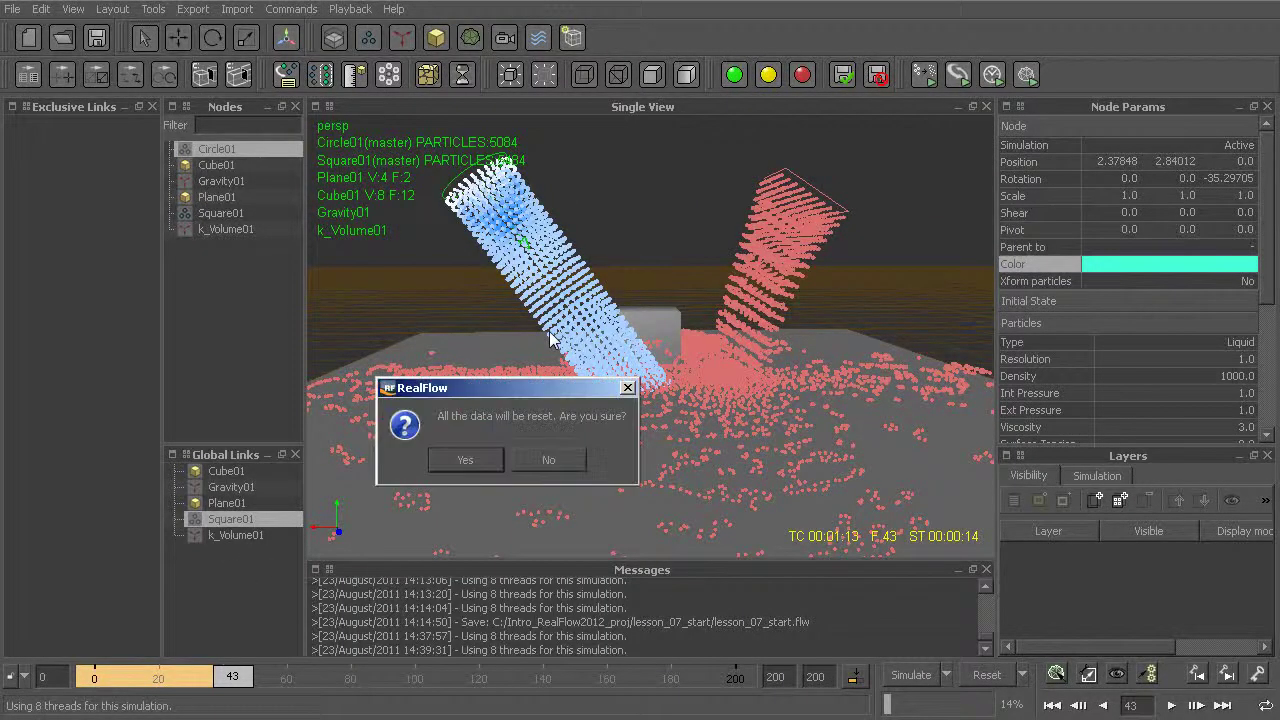
key("Return")
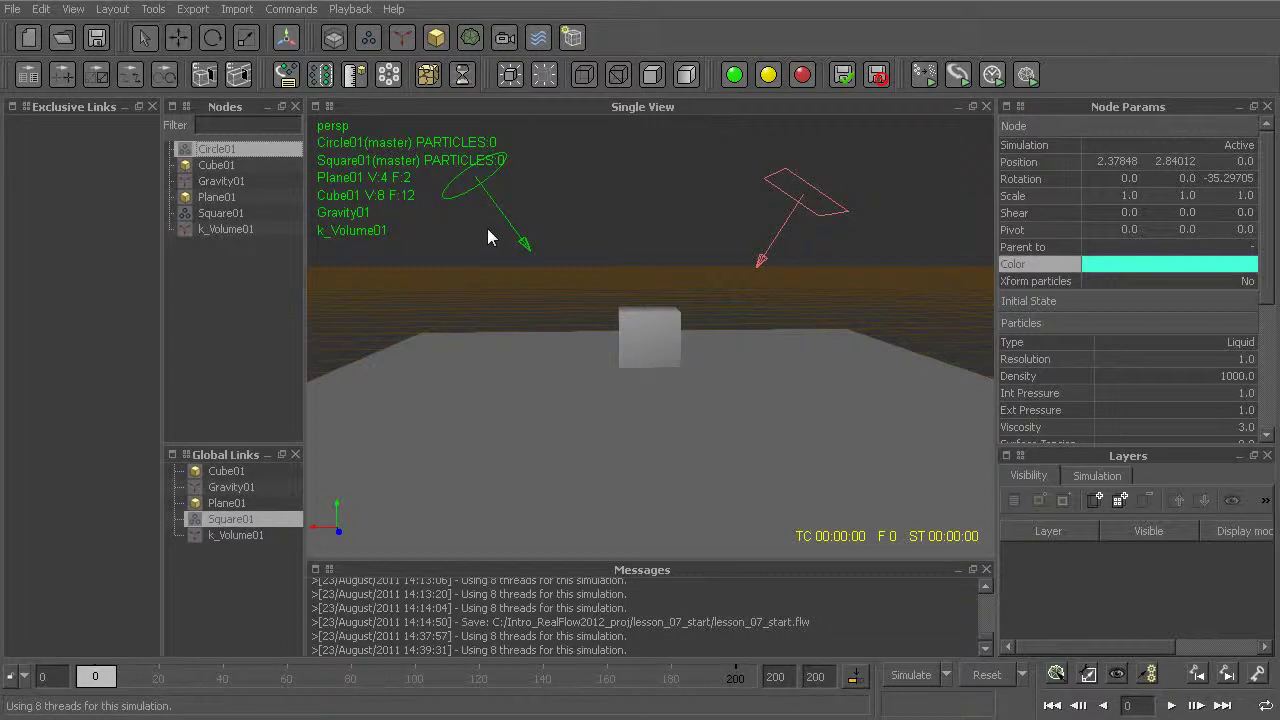
left_click_drag(212, 150, 92, 174)
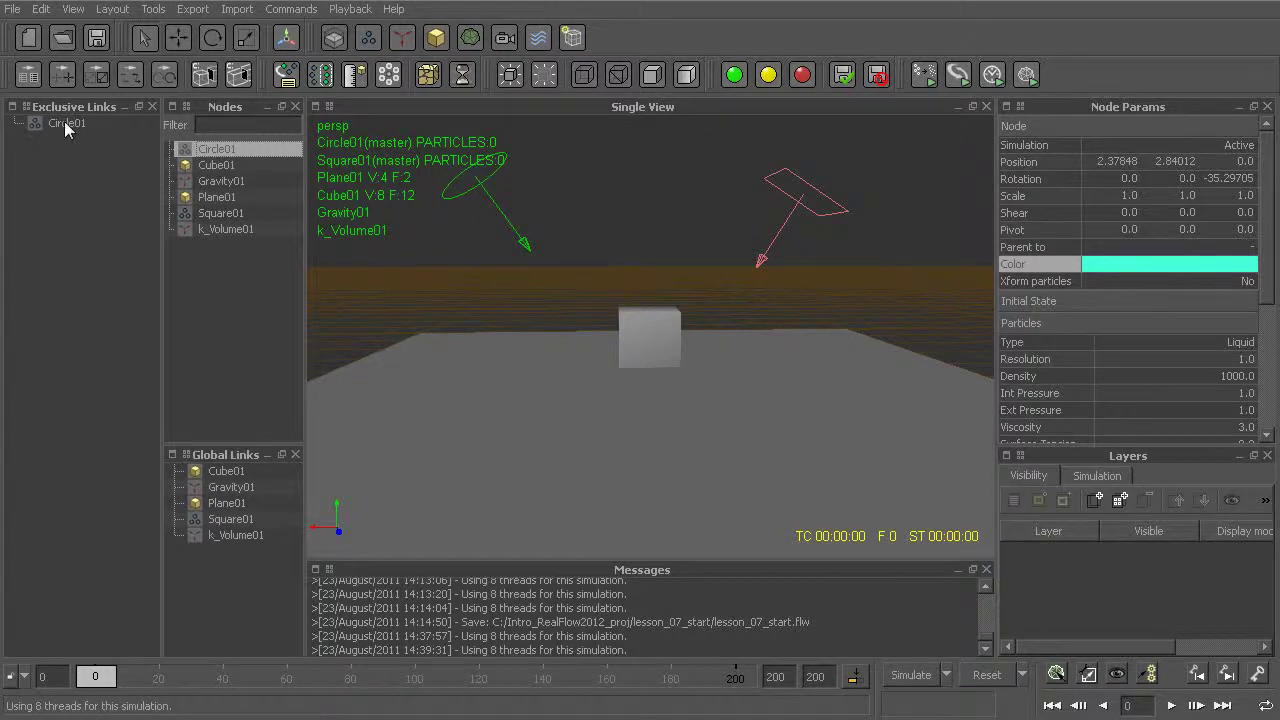
left_click(74, 124)
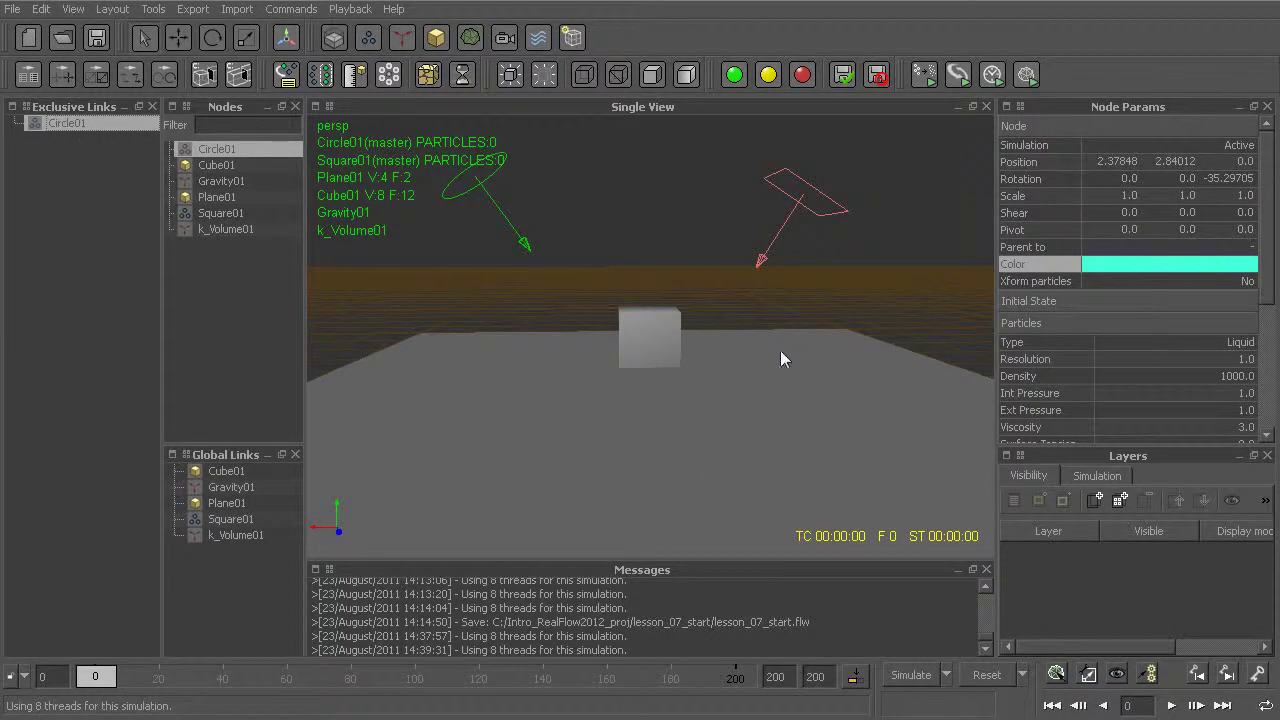
Link Plane01 to Circle01 in Exclusive Links and expand Circle01's list of links.
left_click(216, 198)
left_click_drag(216, 198, 133, 139)
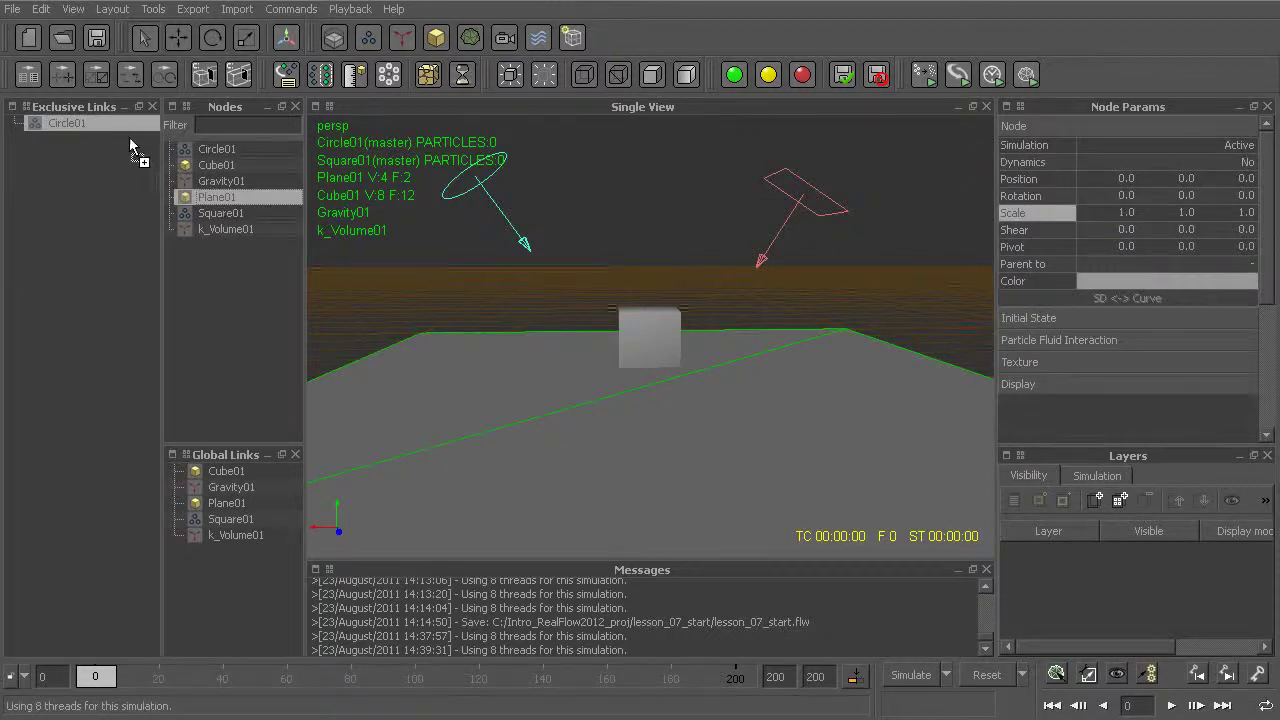
left_click_drag(84, 122, 84, 122)
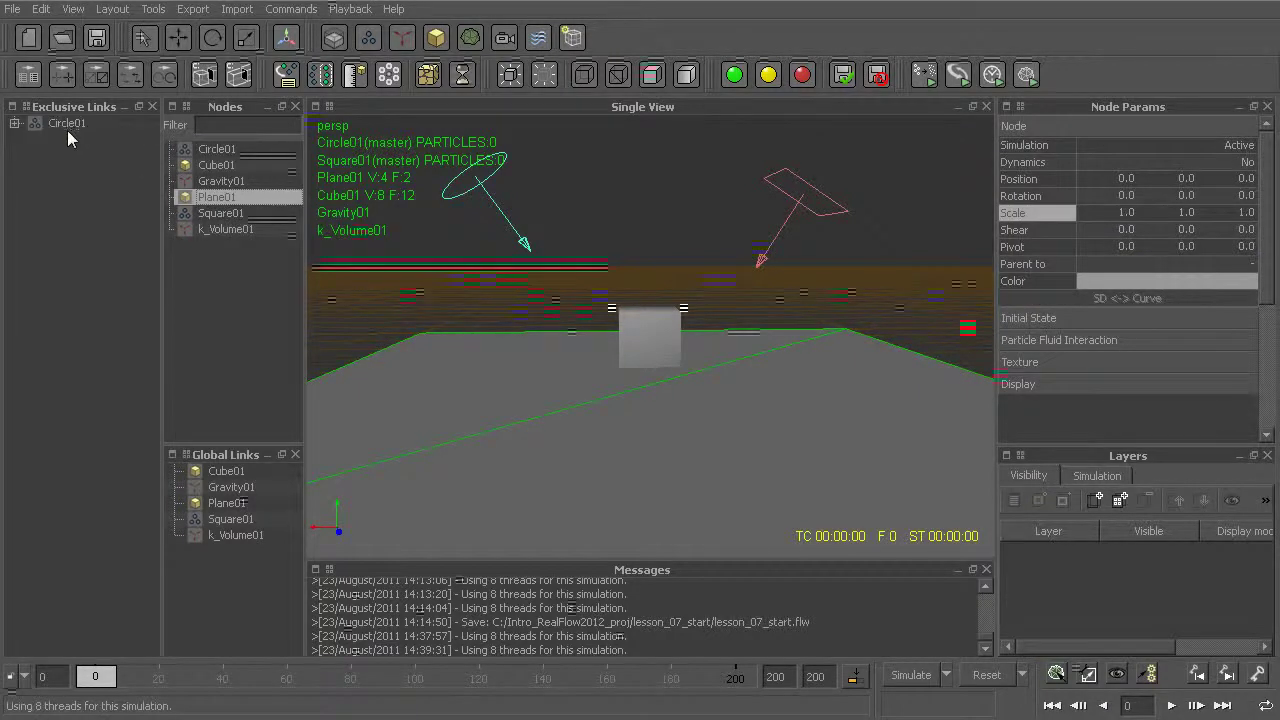
left_click(14, 123)
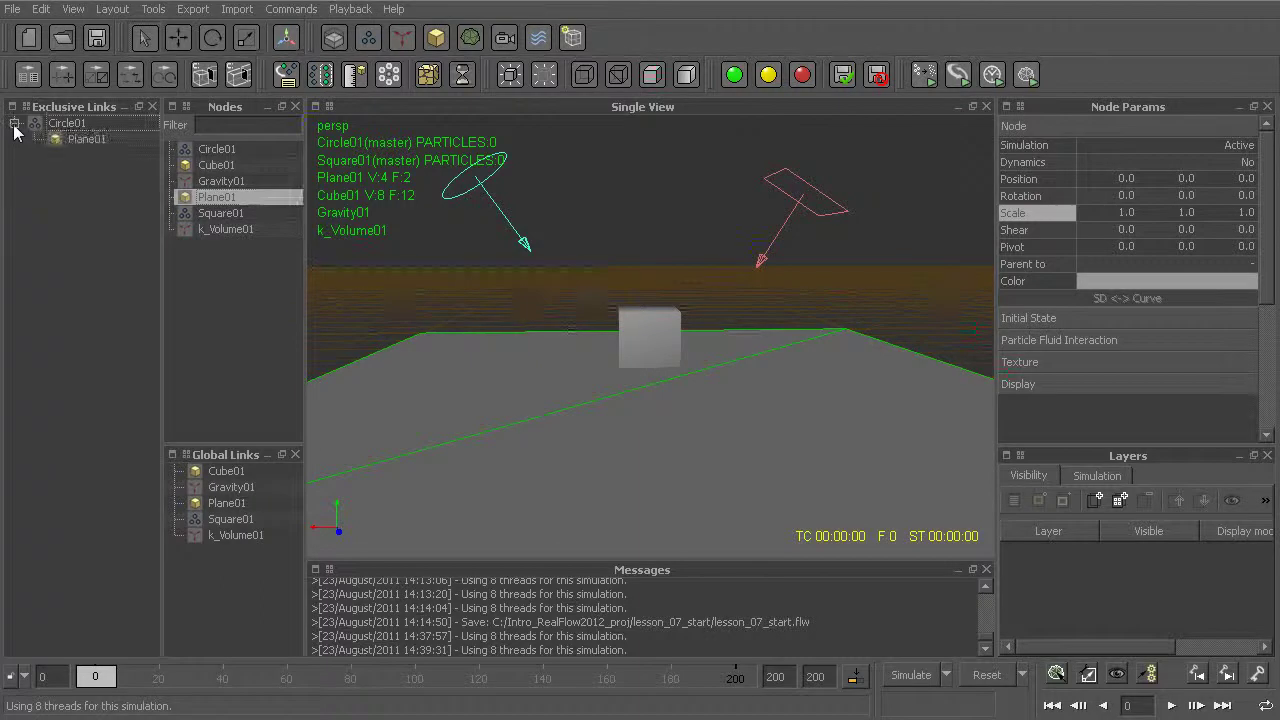
left_click(70, 124)
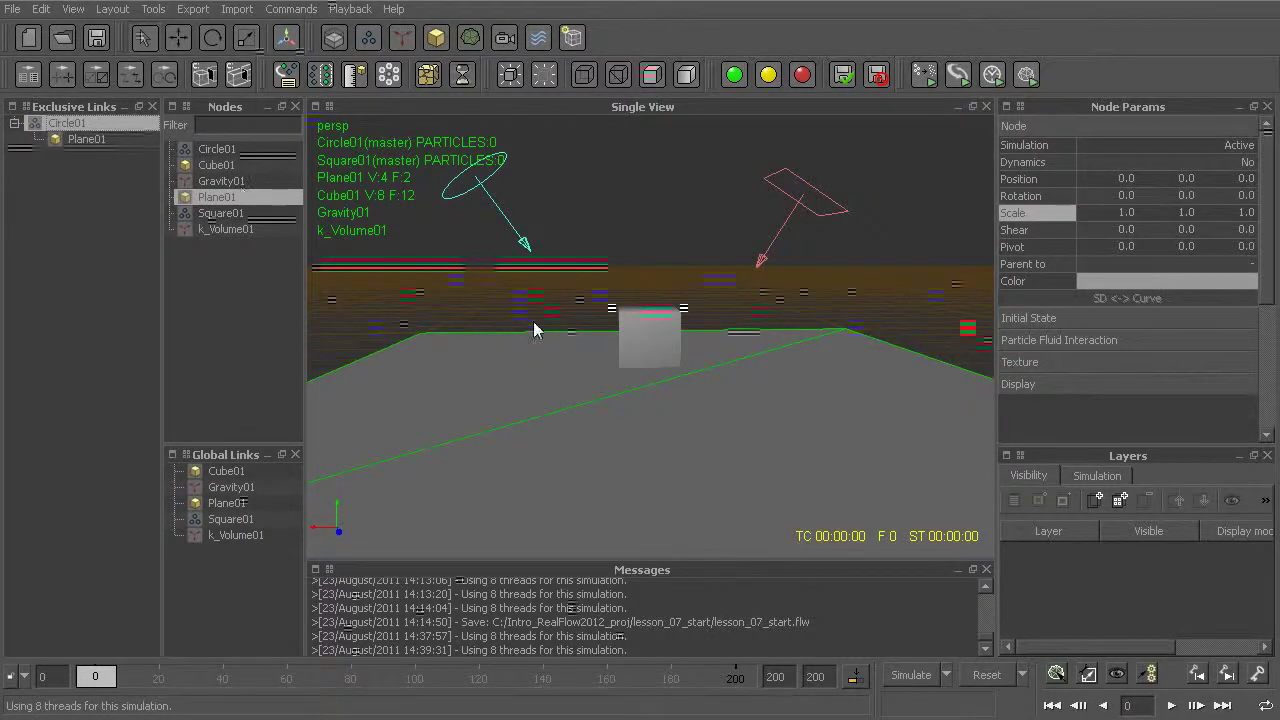
Simulate to about frame 50 and inspect from several angles how Circle01's fluid interacts with the plane, cube and other fluid.
key("ctrl+a")
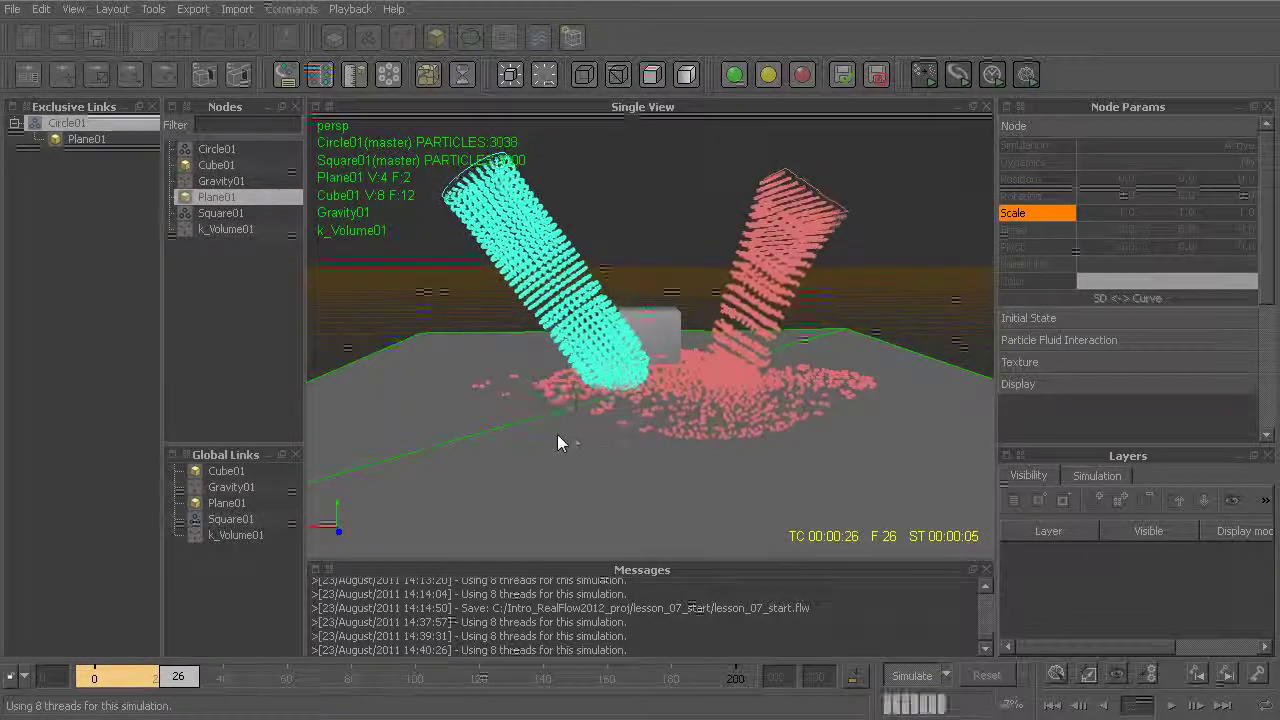
left_click_drag(590, 399, 596, 420, "alt")
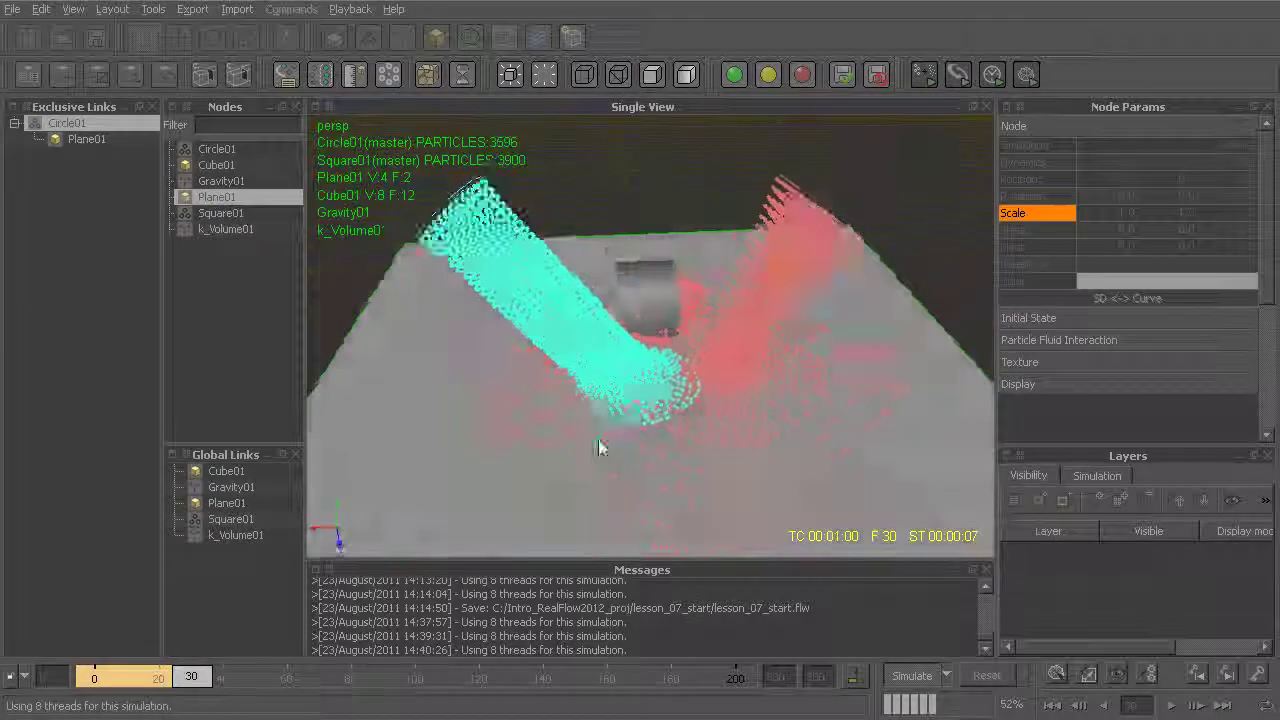
left_click_drag(673, 377, 677, 337, "alt")
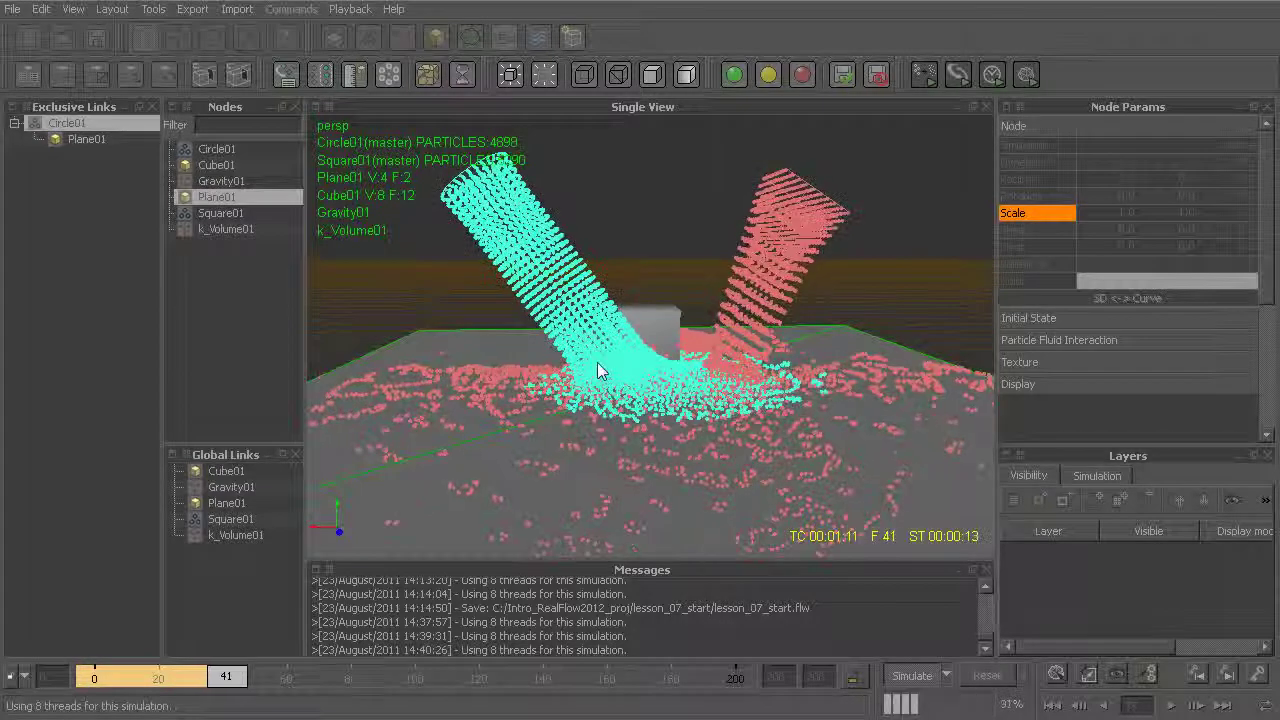
left_click_drag(697, 411, 680, 440, "alt")
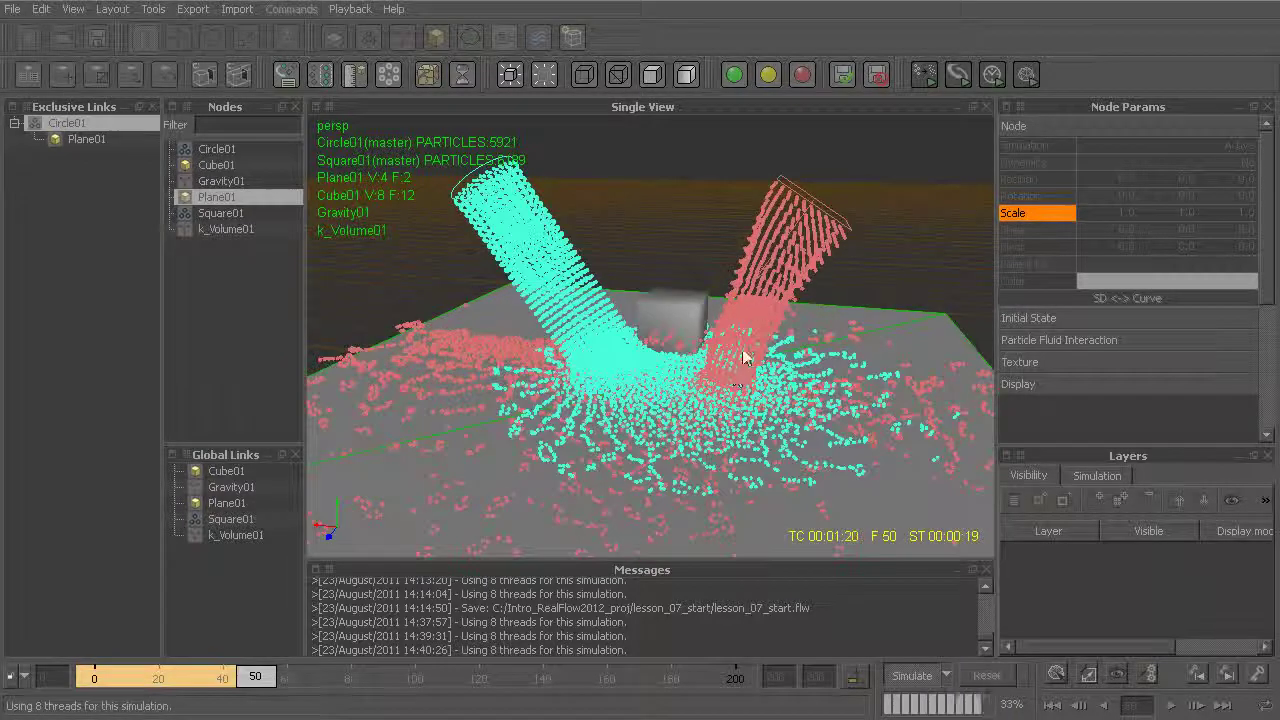
left_click_drag(621, 378, 635, 382, "alt")
Reset all simulation data and link Gravity01 to Circle01 in Exclusive Links.
key("alt+r")
key("Return")
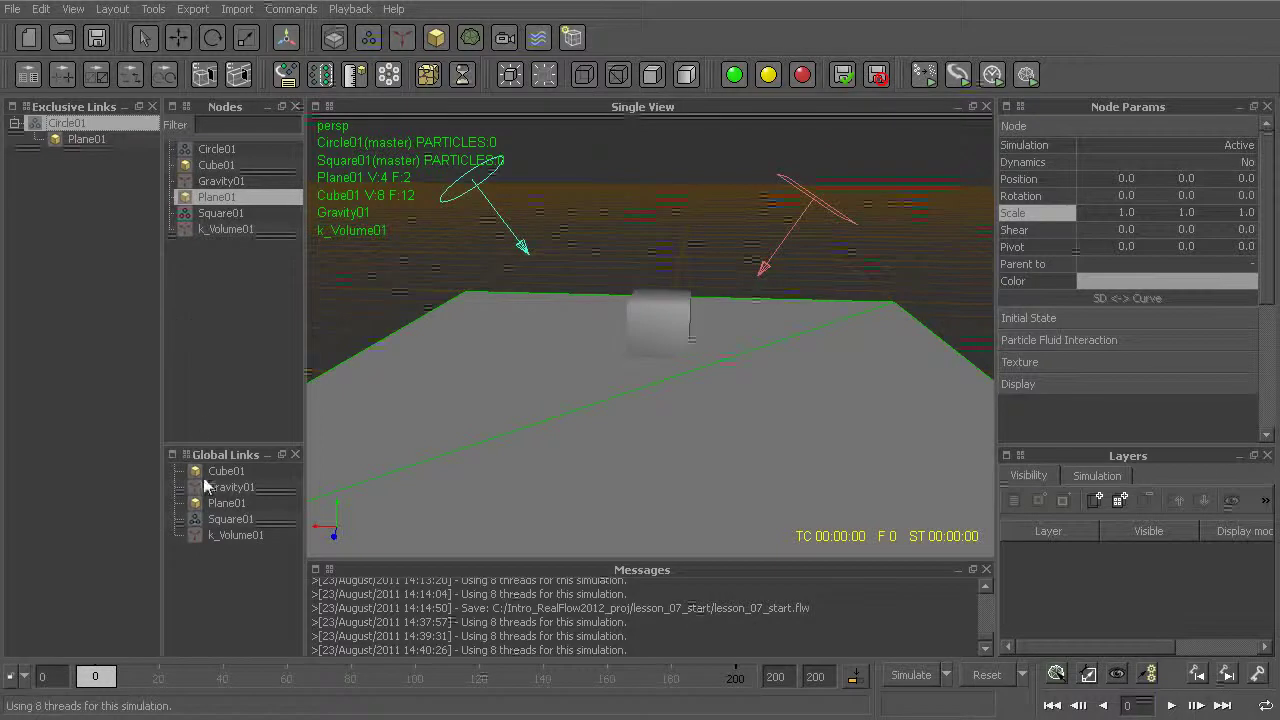
left_click(218, 186)
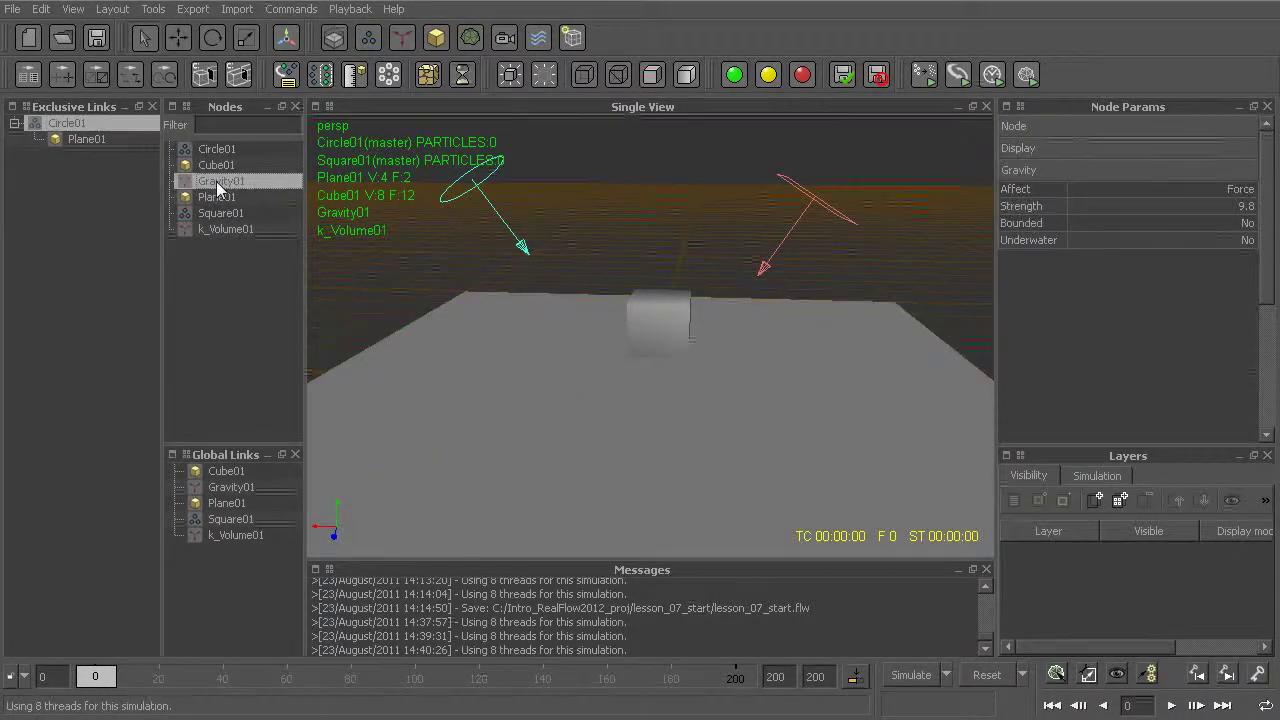
left_click_drag(216, 183, 81, 123)
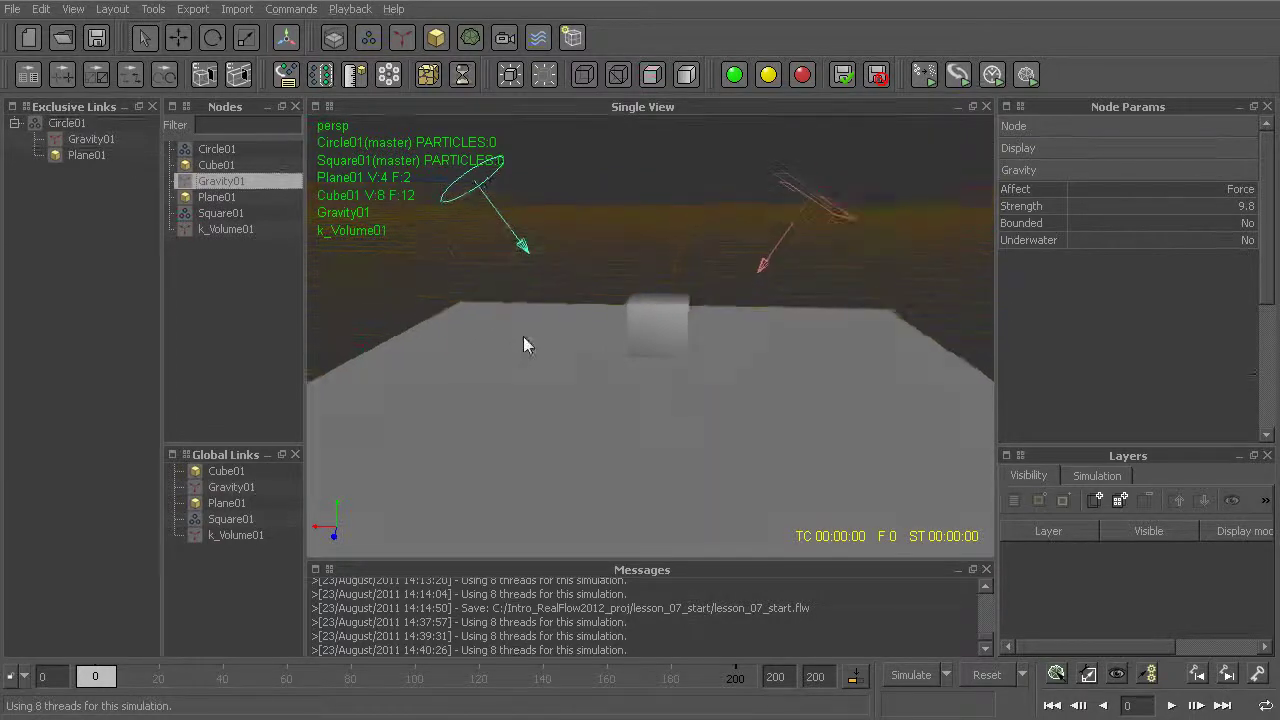
Run a test simulation to about frame 24 to check gravity on Circle01's fluid, and reset all data.
key("ctrl+a")
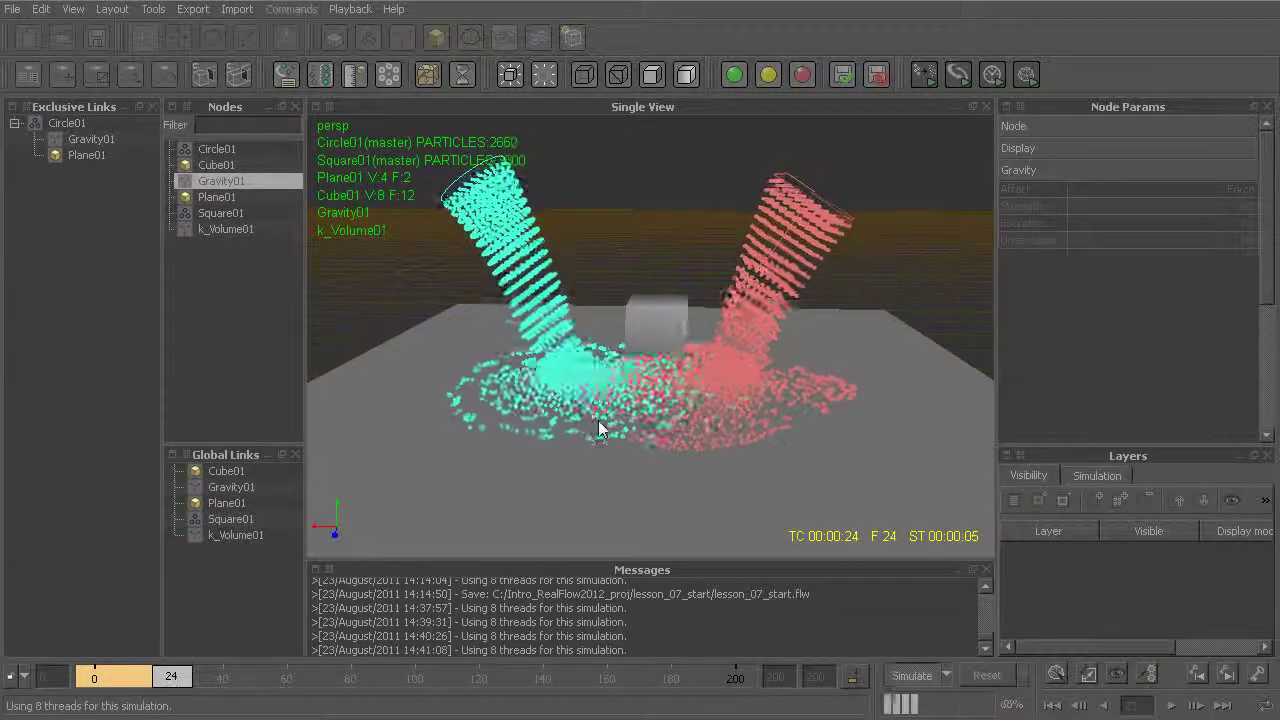
key("ctrl+a")
key("ctrl+r")
key("Return")
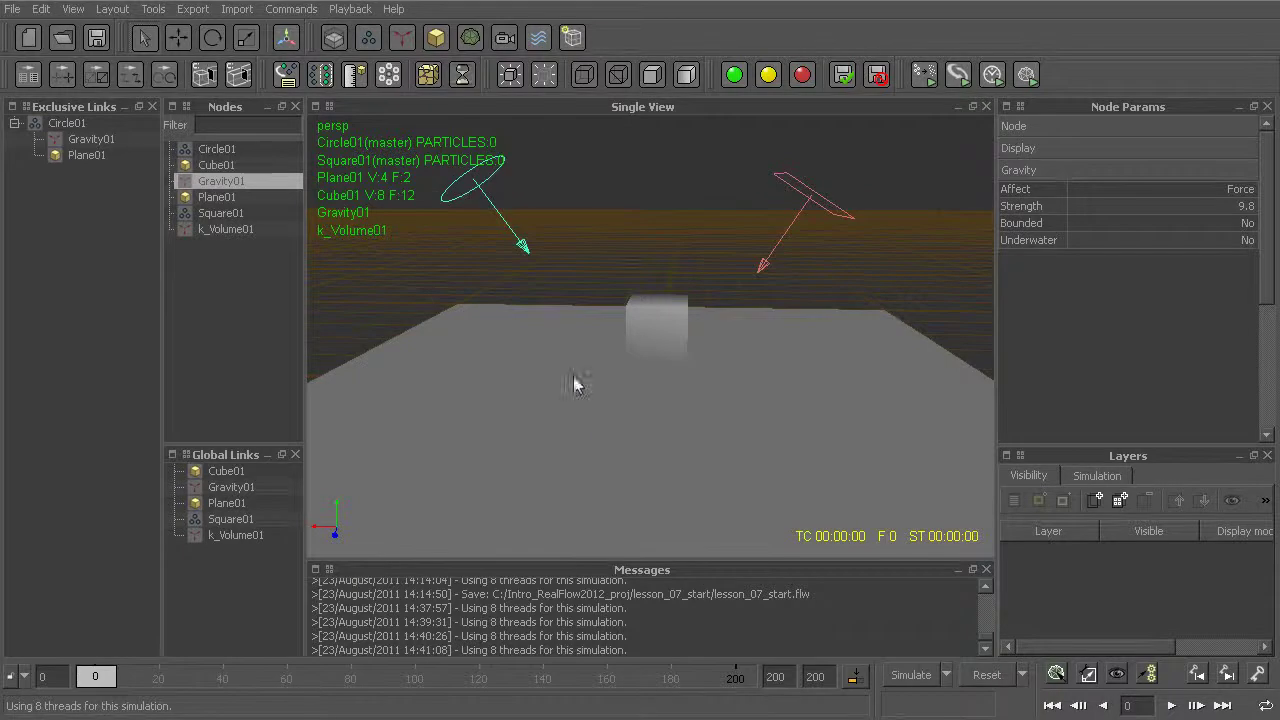
Link Square01 to Circle01 in Exclusive Links and simulate to frame 32, inspecting how the two fluids interact.
left_click_drag(211, 213, 81, 123)
key("ctrl+a")
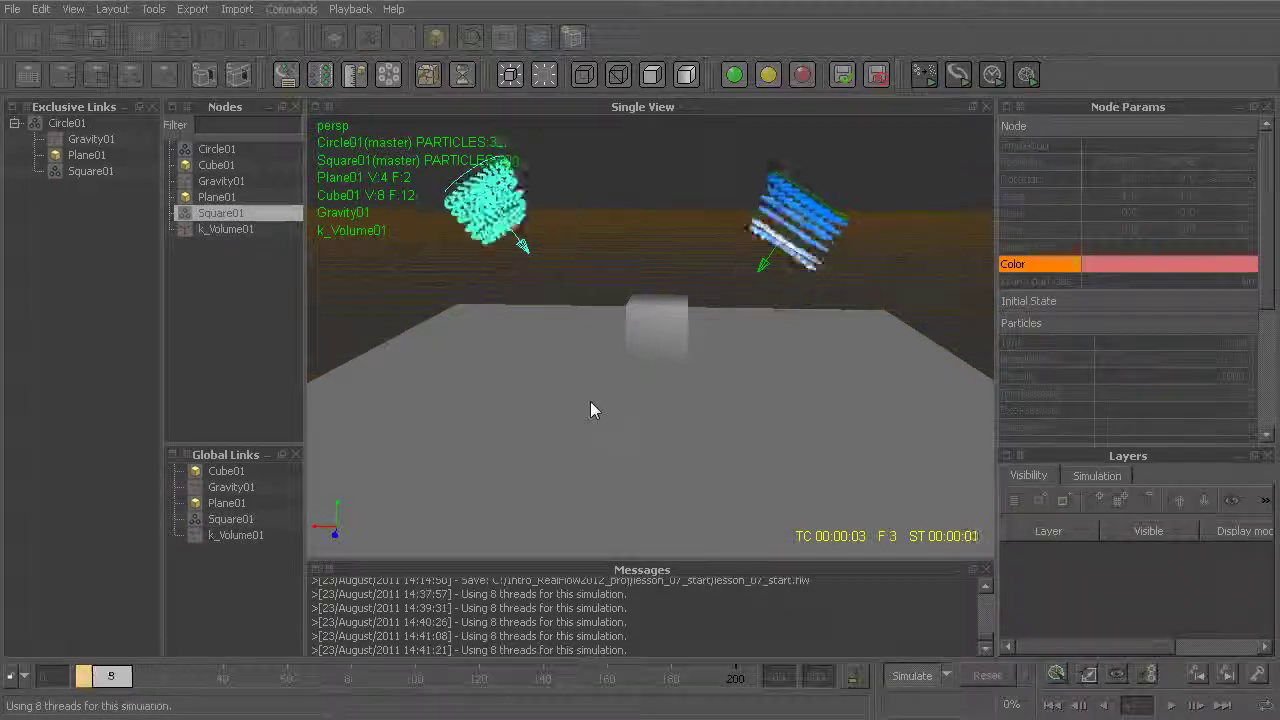
left_click(586, 212)
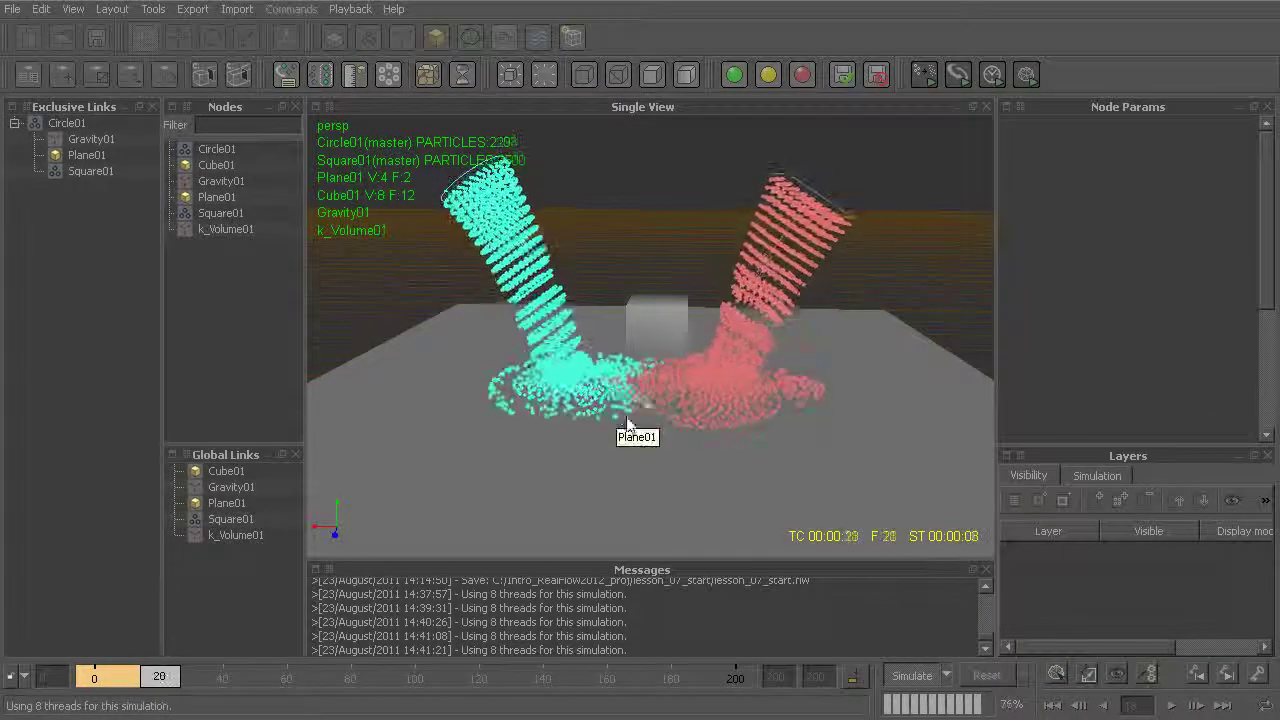
left_click_drag(615, 408, 647, 373, "alt")
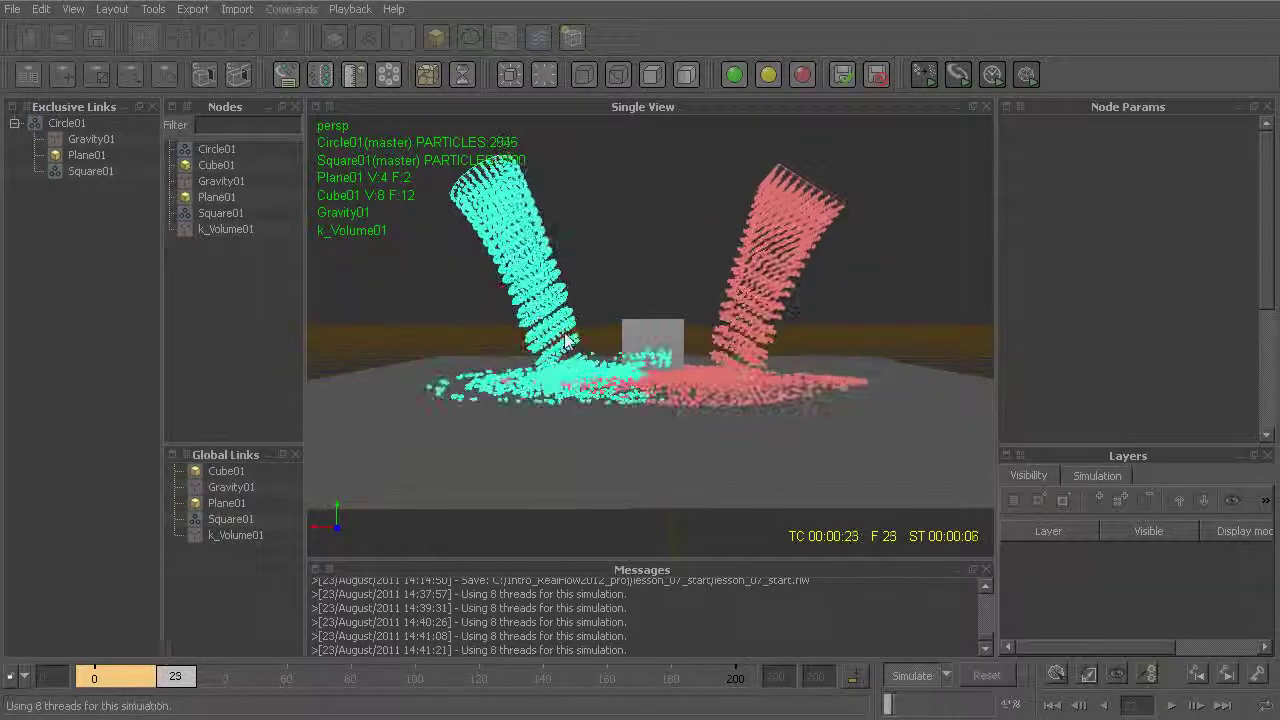
left_click_drag(748, 316, 697, 426, "alt")
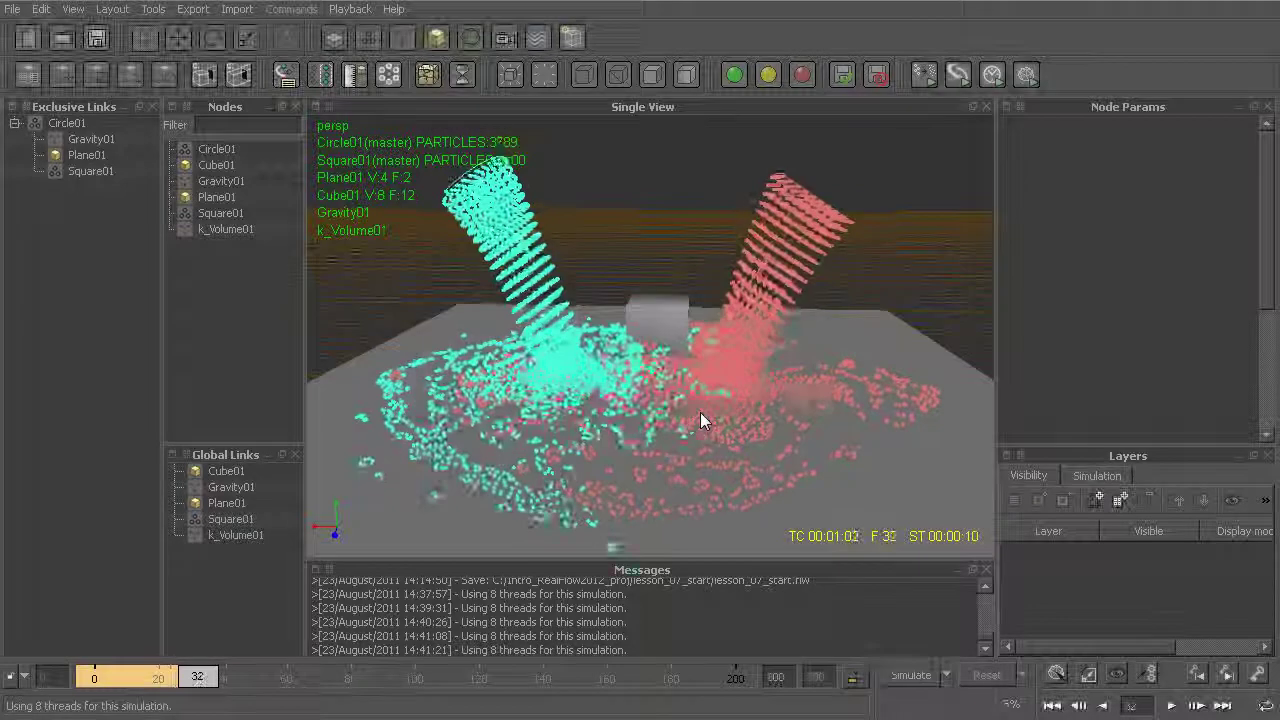
Review Circle01 and its exclusive links to Gravity01, Plane01 and Square01.
left_click(94, 153)
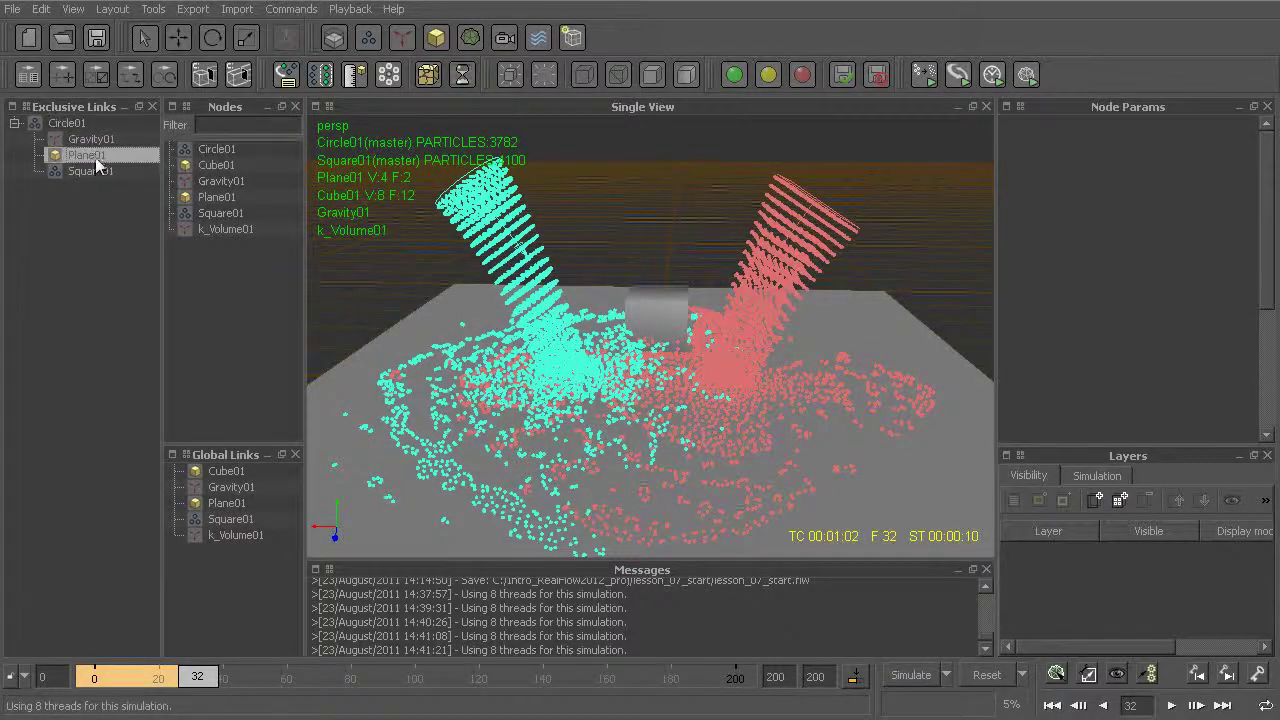
left_click(92, 170)
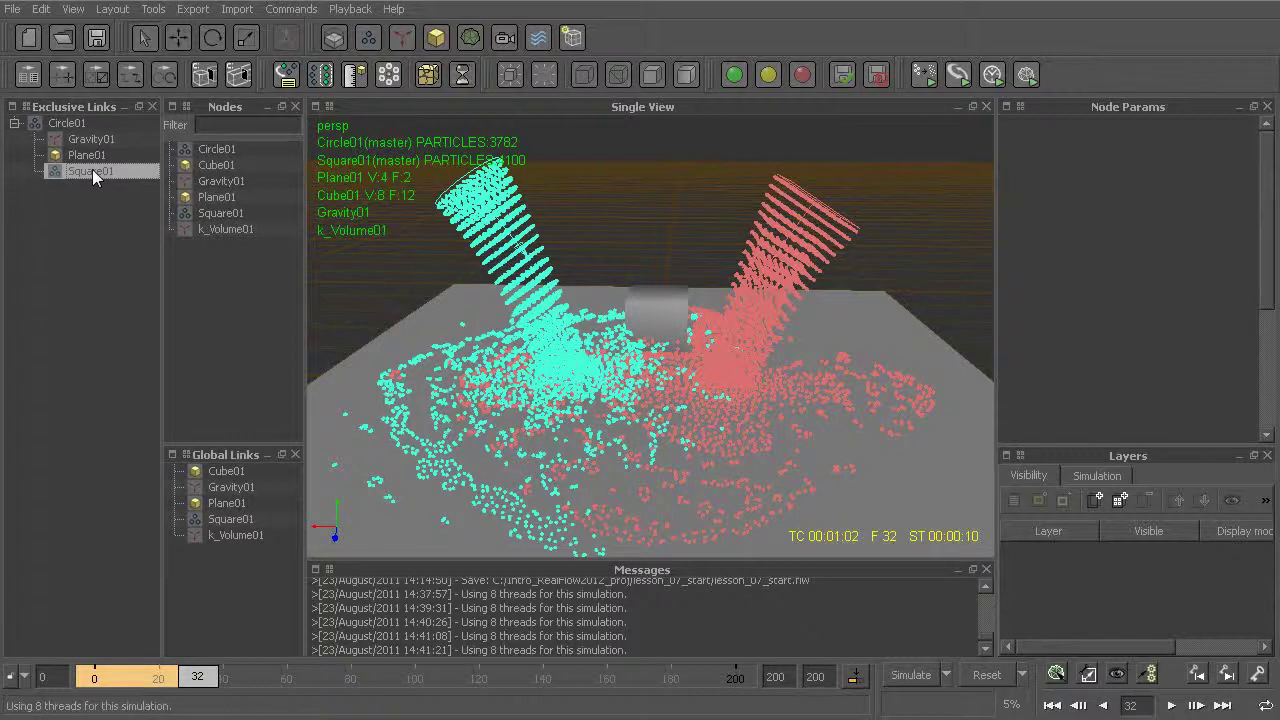
left_click(66, 124)
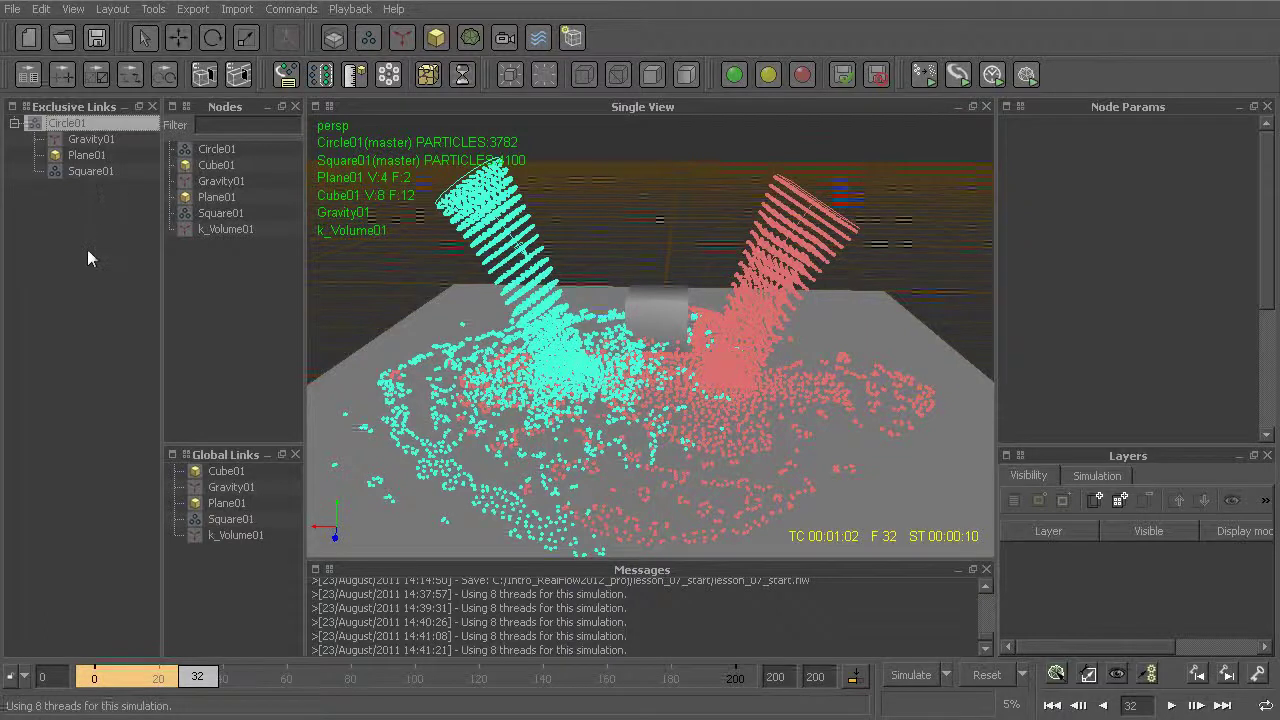
left_click(99, 140)
left_click(95, 154)
left_click(95, 171)
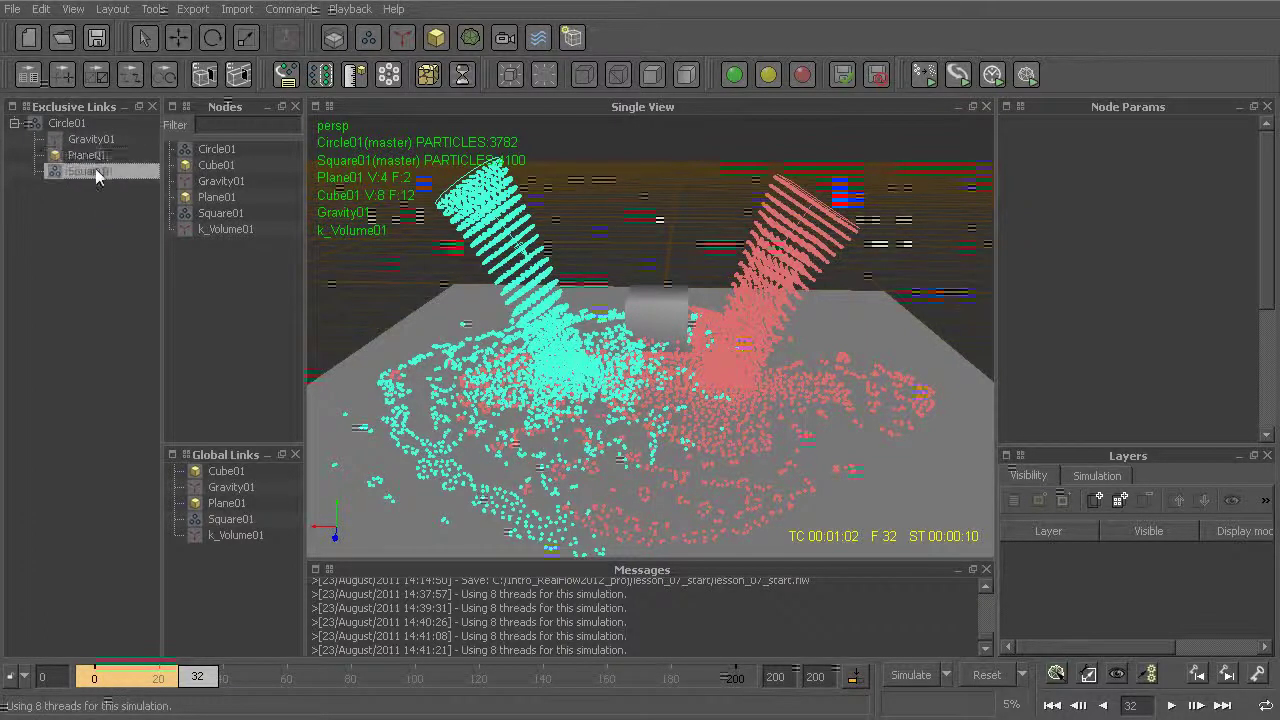
left_click(90, 141)
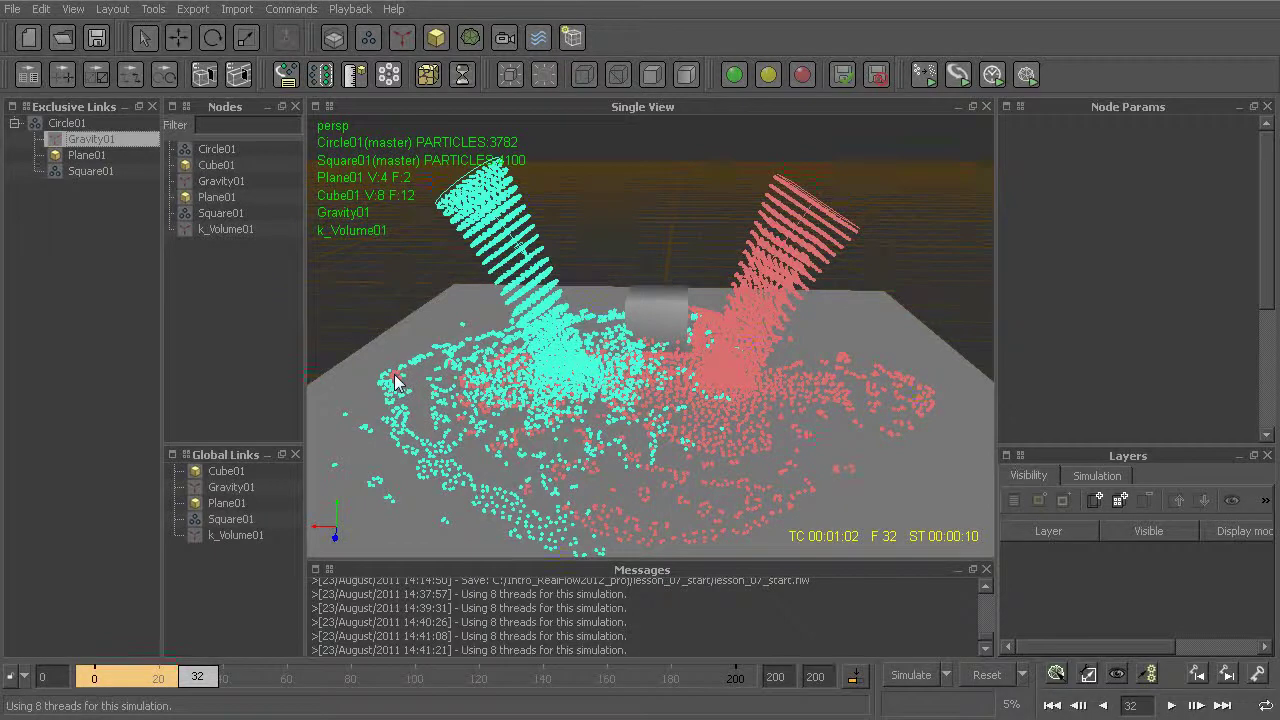
Continue the simulation to frame 55 and examine how both fluids behave beyond the plane's edges.
key("alt+a")
middle_click_drag(623, 438, 663, 391, "alt")
right_click_drag(663, 391, 663, 474, "alt")
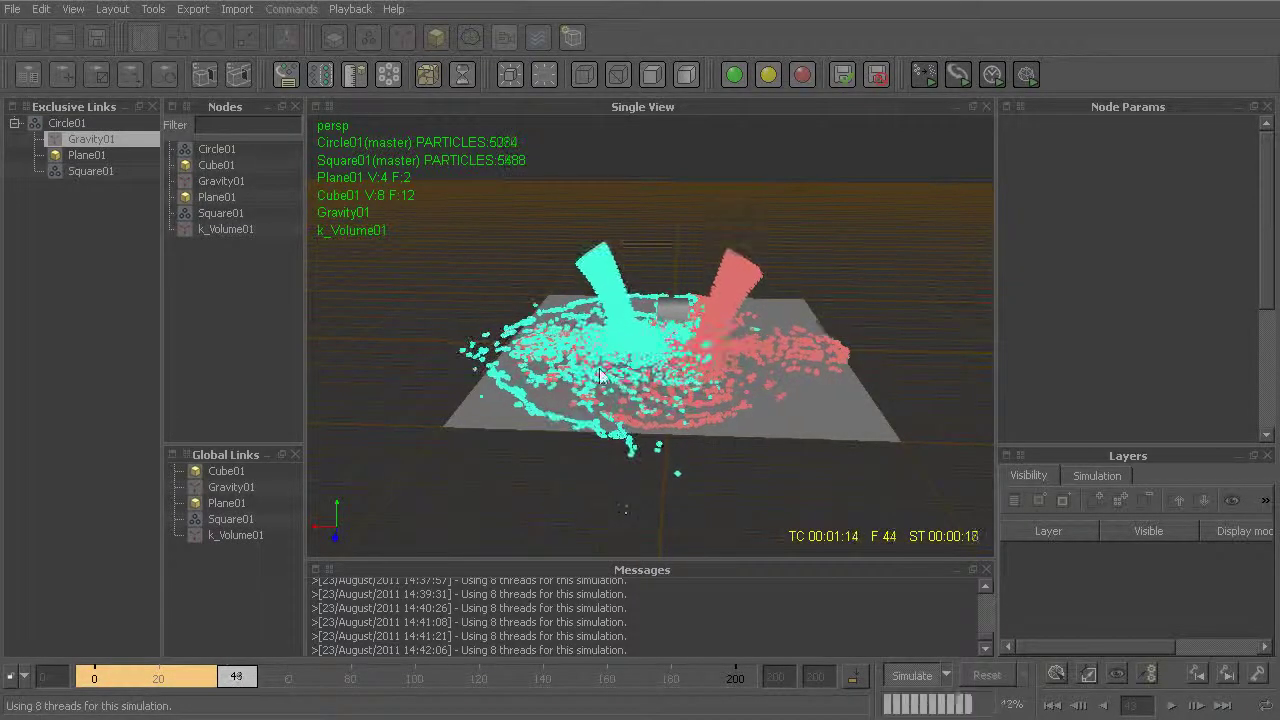
left_click_drag(472, 348, 506, 437, "alt")
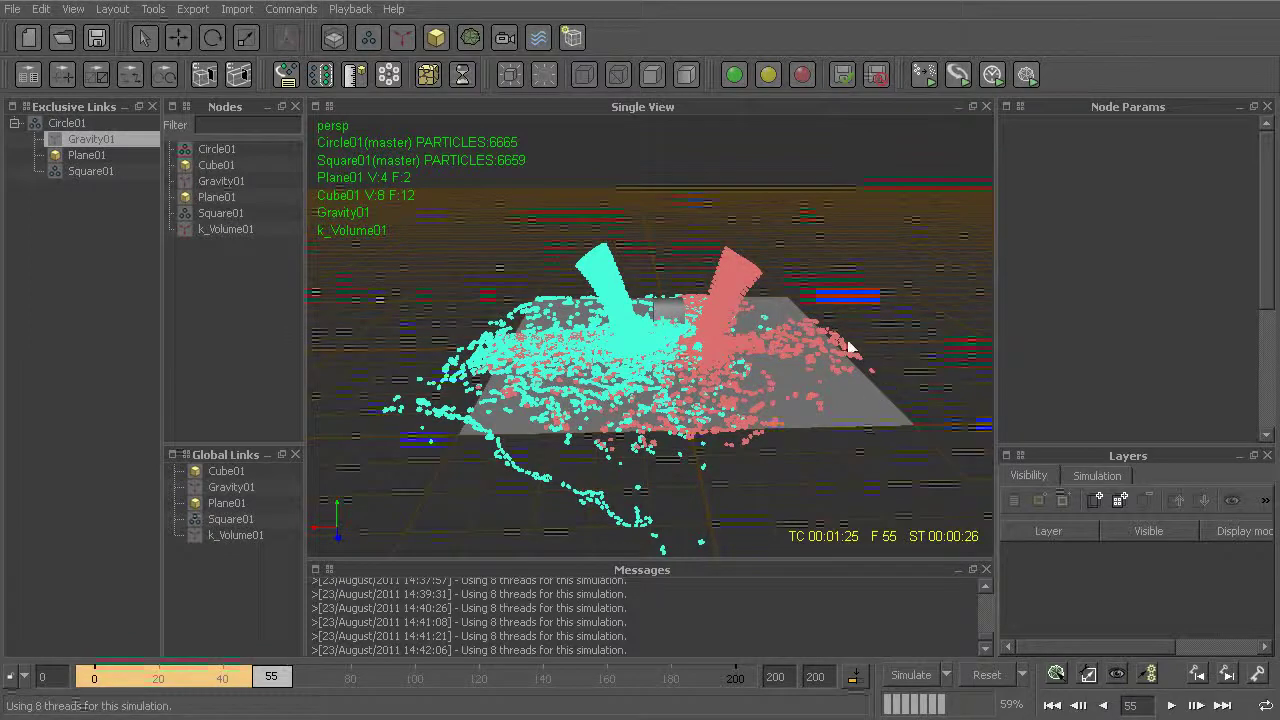
left_click_drag(840, 340, 834, 387, "alt")
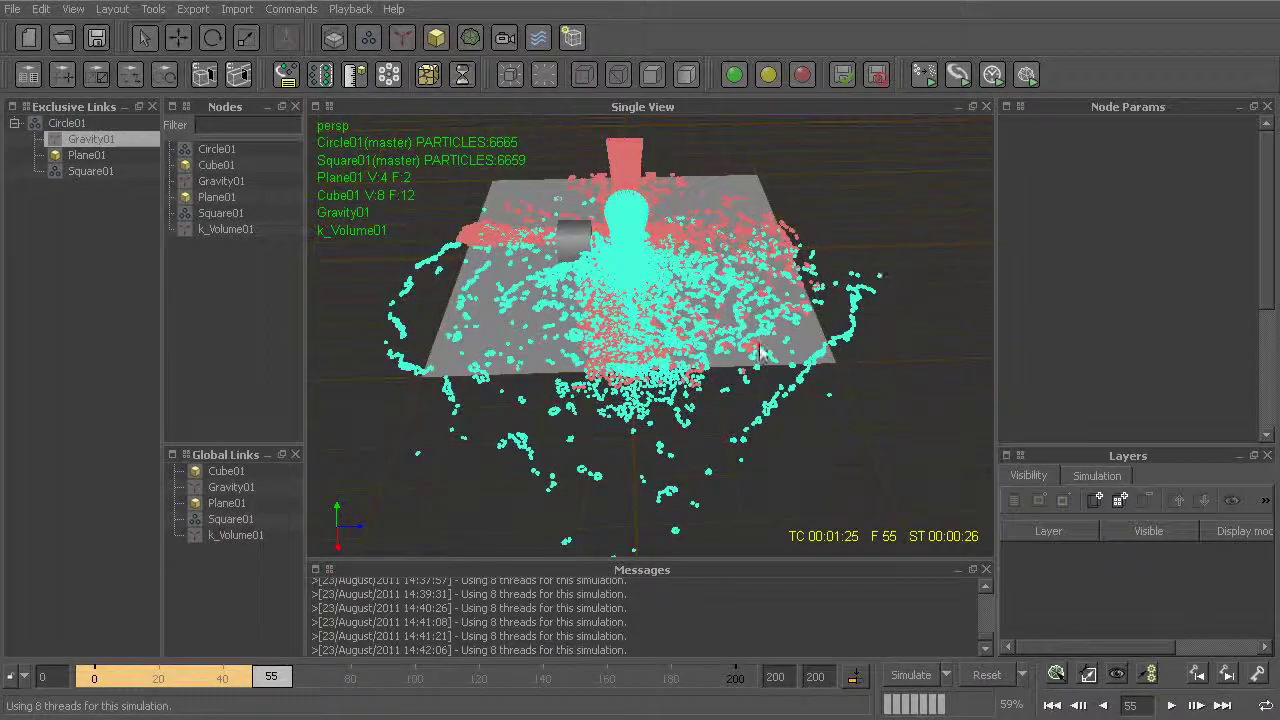
left_click_drag(610, 415, 617, 385, "alt")
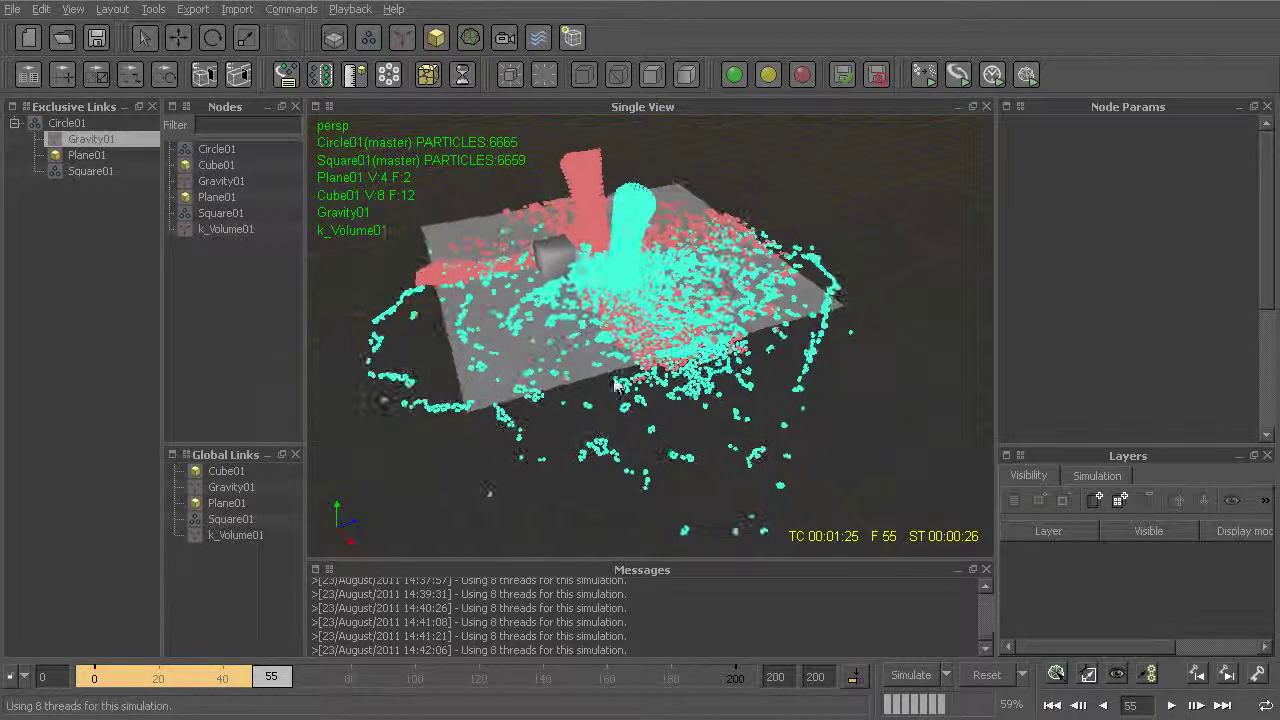
Check Circle01's exclusive links again for a missing k_Volume01 link and select Circle01 in that list.
left_click(83, 159)
left_click(84, 169)
left_click(86, 143)
left_click(86, 154)
left_click(87, 165)
left_click(71, 121)
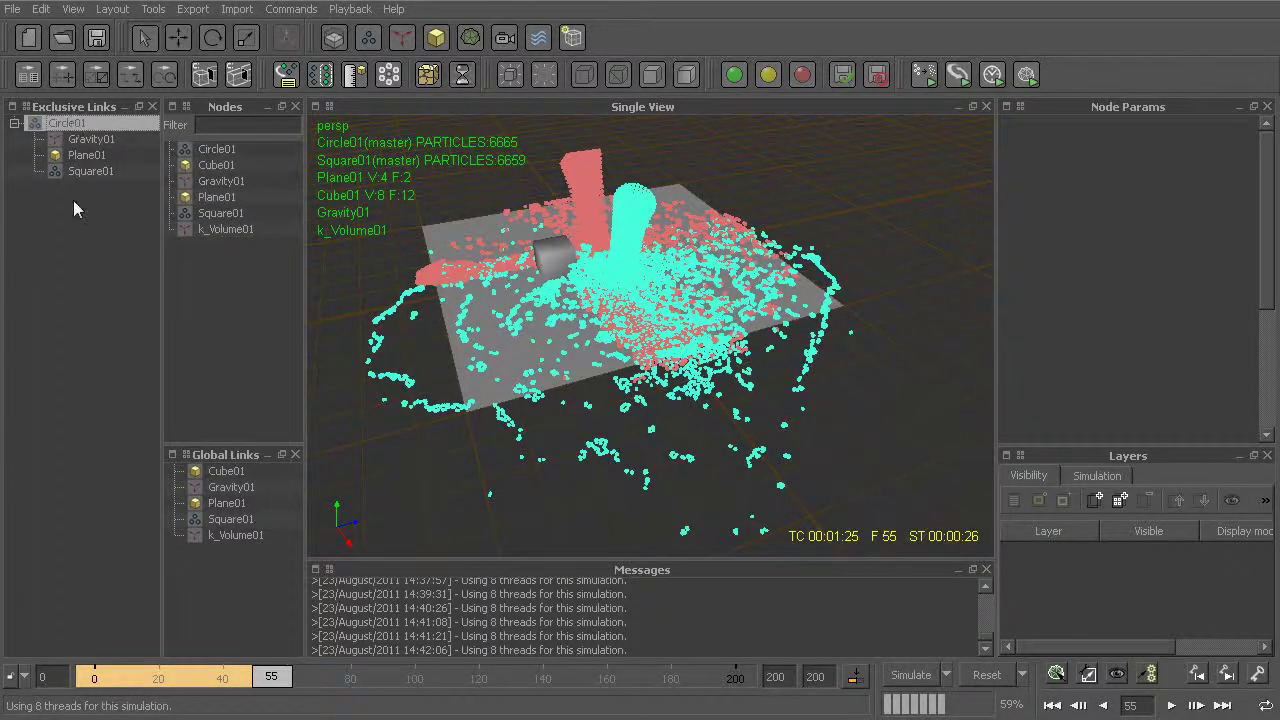
Link k_Volume01 to Circle01 in Exclusive Links and rerun the simulation from reset data to about frame 58.
left_click_drag(224, 232, 80, 127)
key("ctrl+r")
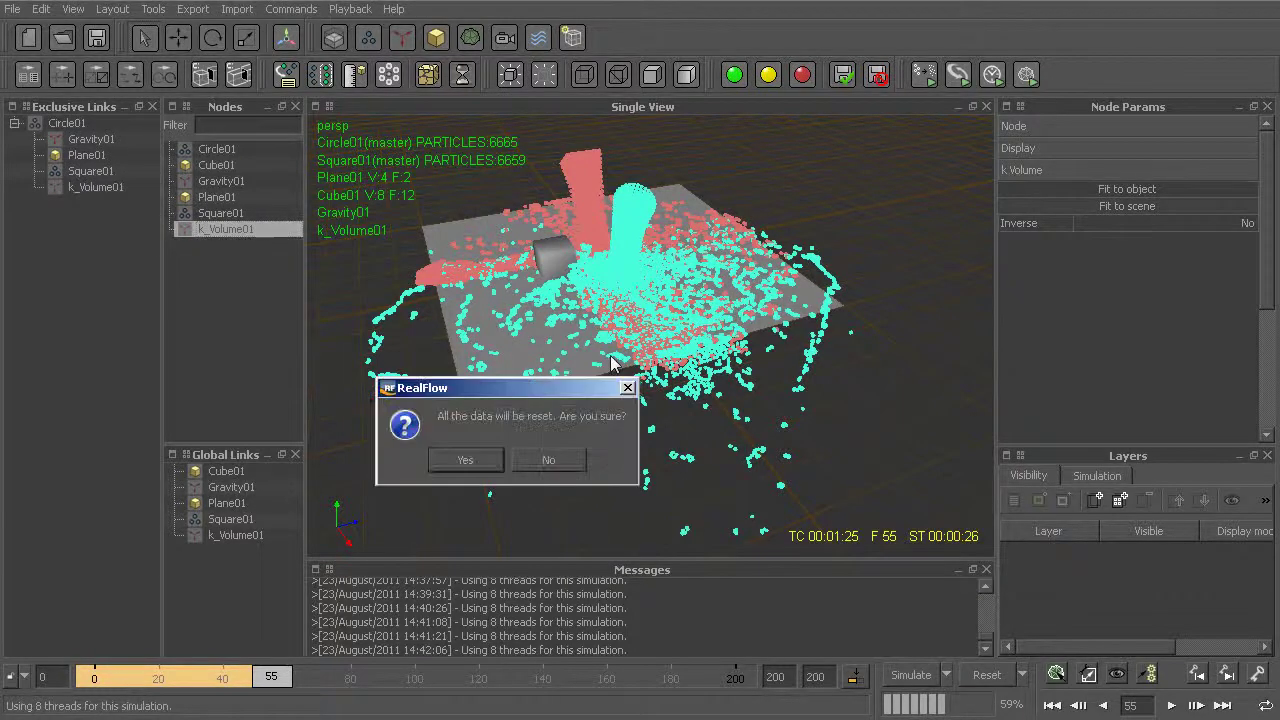
key("Return")
key("alt+a")
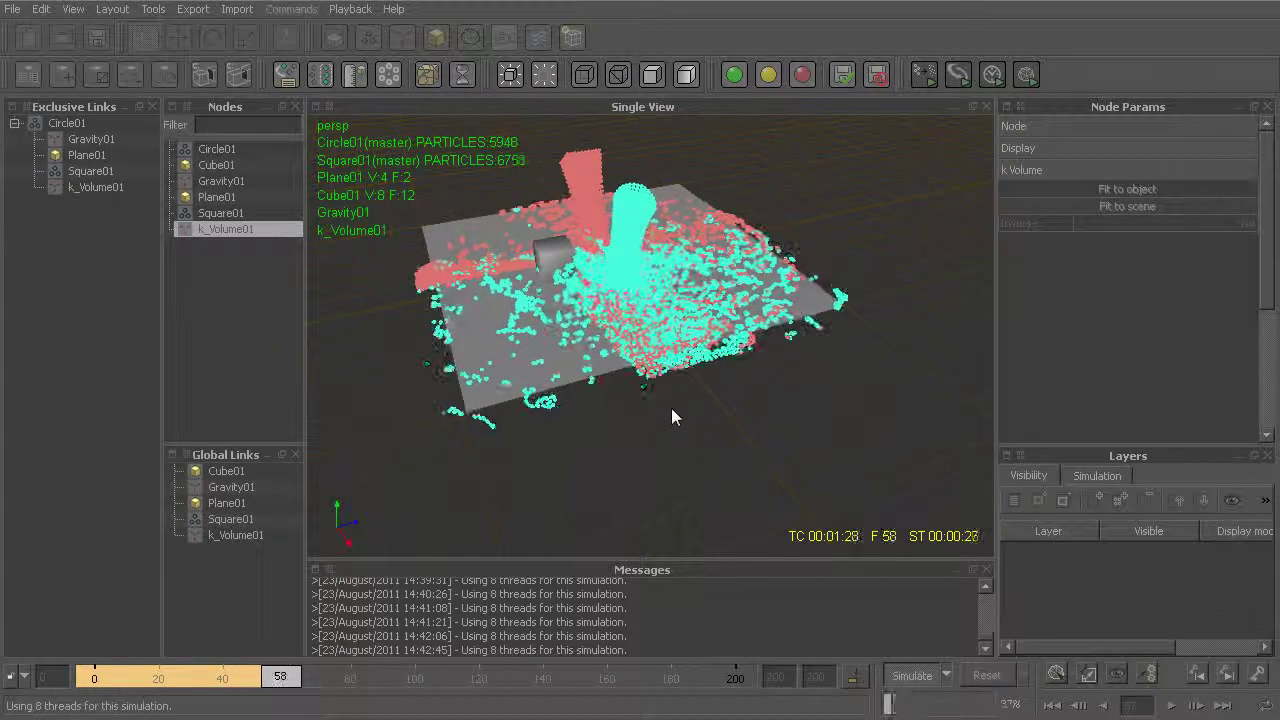
Stop the simulation, go back to frame 51 and select k_Volume01 under Circle01 in Exclusive Links.
key("alt+a")
left_click_drag(288, 680, 258, 678)
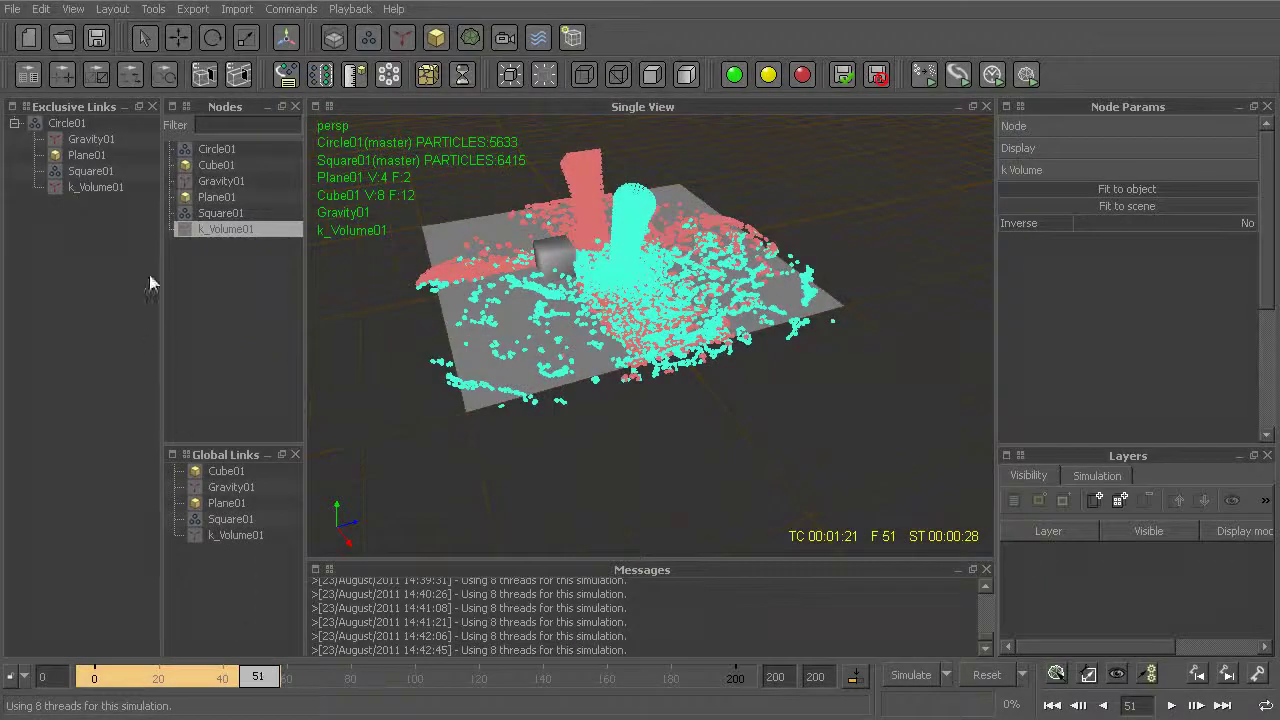
left_click(99, 188)
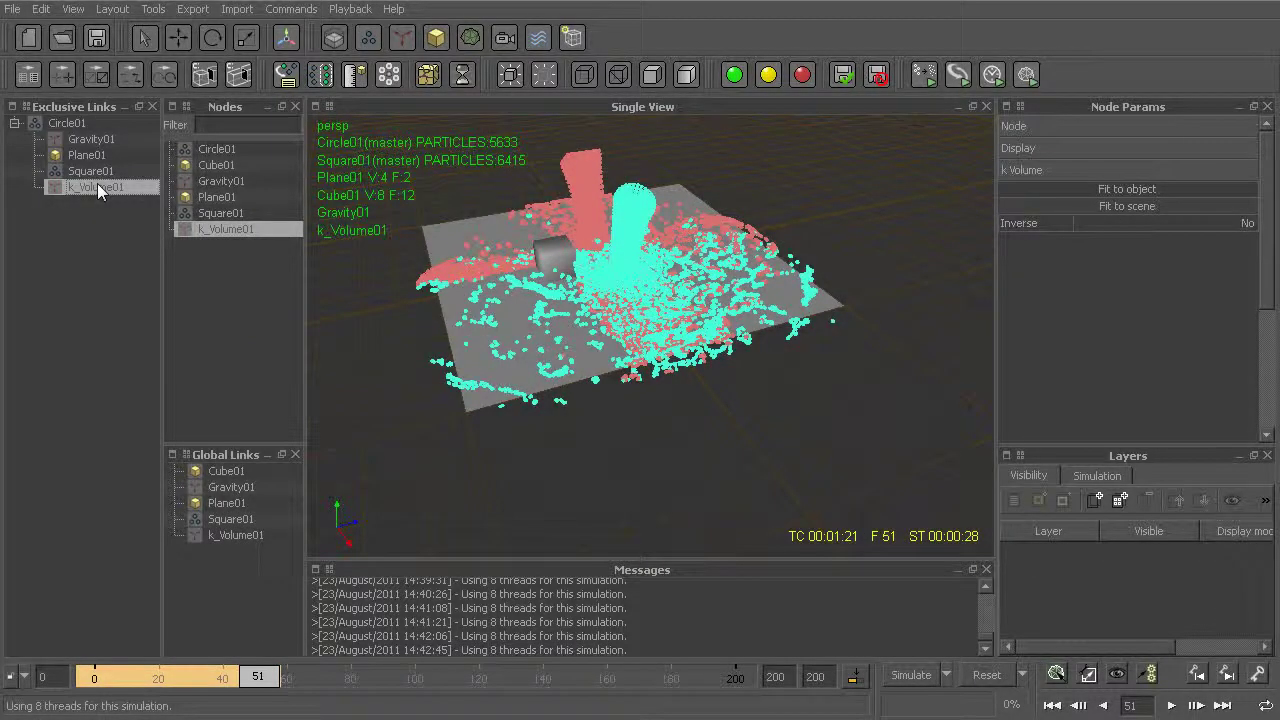
Select Circle01 in Exclusive Links and examine how the two fluids spread over the plane at frame 51.
left_click(78, 125)
left_click_drag(728, 362, 565, 358, "alt")
left_click_drag(639, 375, 564, 365, "alt")
right_click_drag(564, 365, 915, 193, "alt")
left_click_drag(614, 362, 668, 434, "alt")
left_click_drag(714, 396, 714, 443, "alt")
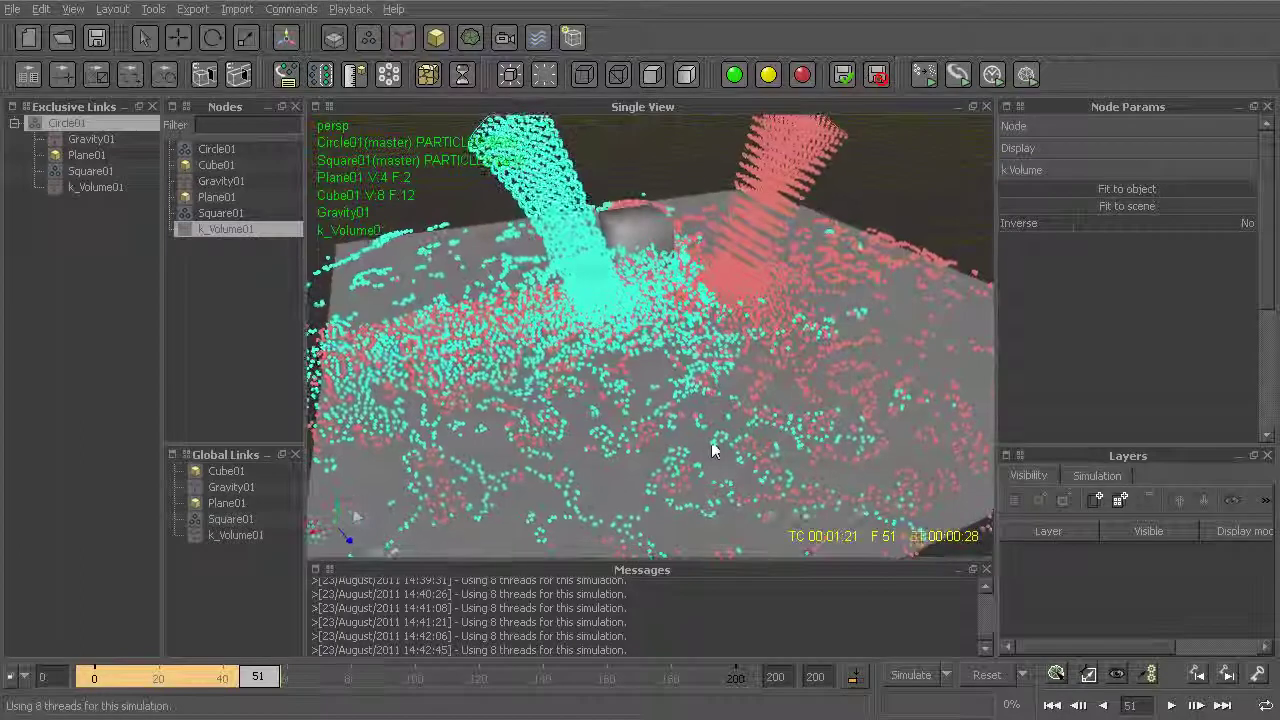
Go through the Global Links entries one by one, from Cube01 through Gravity01, Plane01 and Square01 to k_Volume01.
left_click(230, 471)
left_click(231, 485)
left_click(231, 504)
left_click(228, 521)
left_click_drag(228, 522, 228, 536)
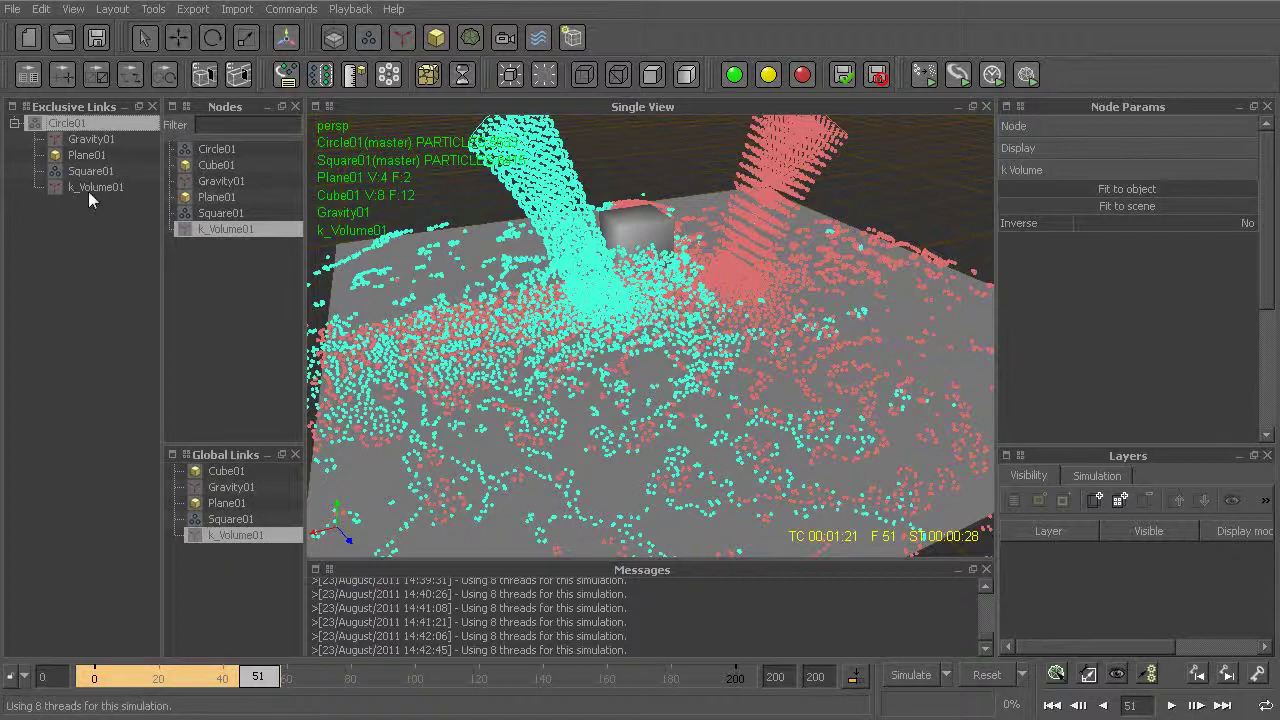
Reset the simulation data and rerun it to frame 25, selecting Square01 under Circle01 in Exclusive Links meanwhile.
left_click_drag(627, 434, 594, 448, "alt")
key("alt+r")
key("Return")
key("alt+a")
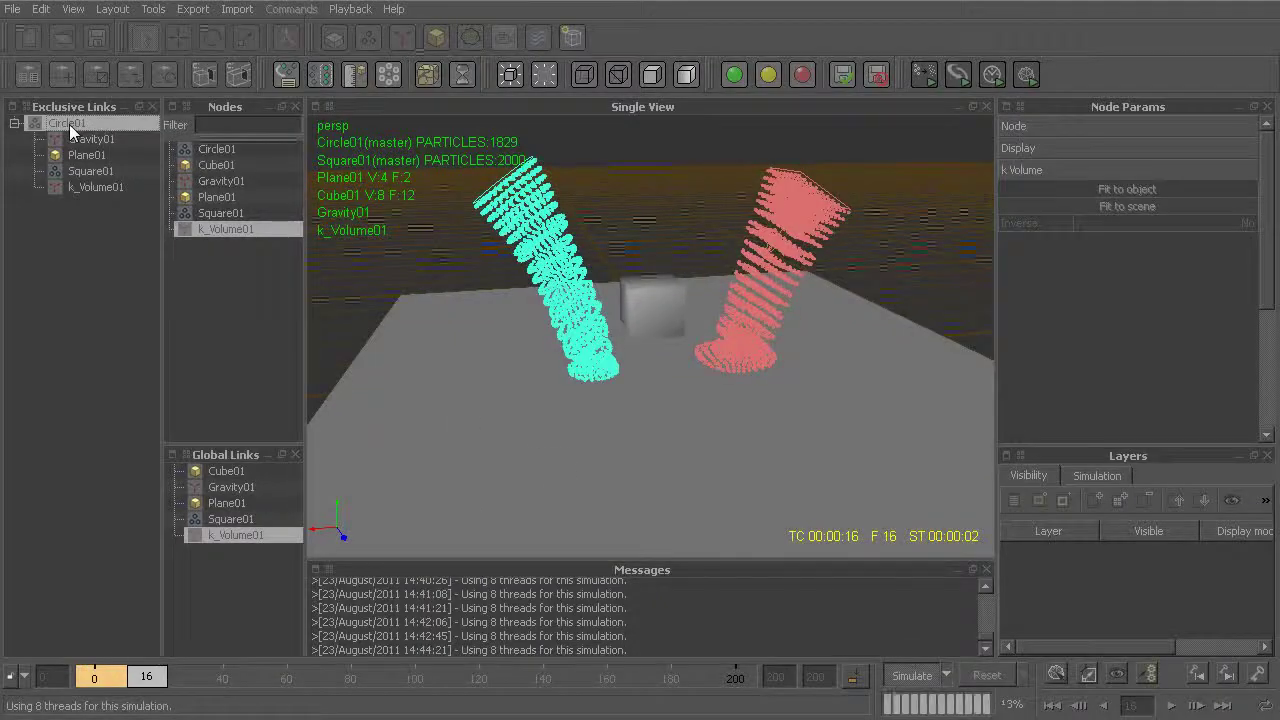
left_click(89, 172)
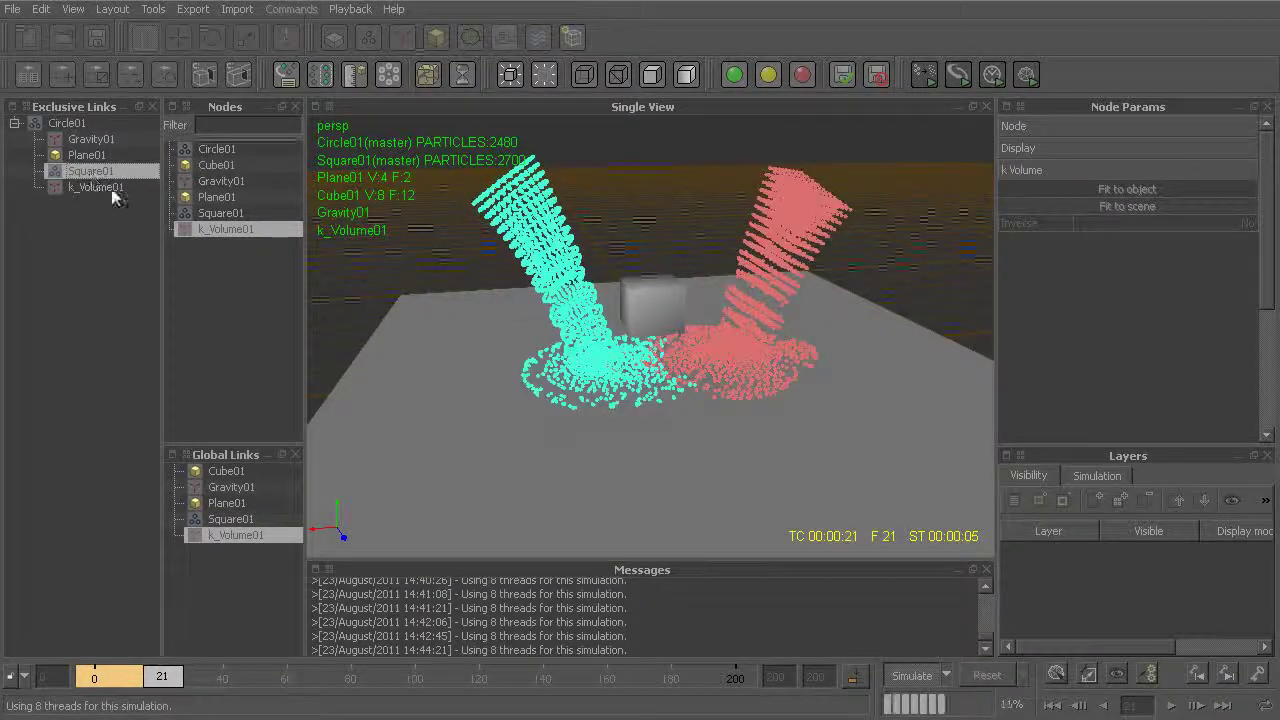
Examine up close, at plane level, how the two fluids meet beside the cube at frame 25.
left_click_drag(632, 422, 662, 372, "alt")
right_click_drag(668, 412, 613, 395, "alt")
left_click_drag(613, 398, 604, 380, "alt")
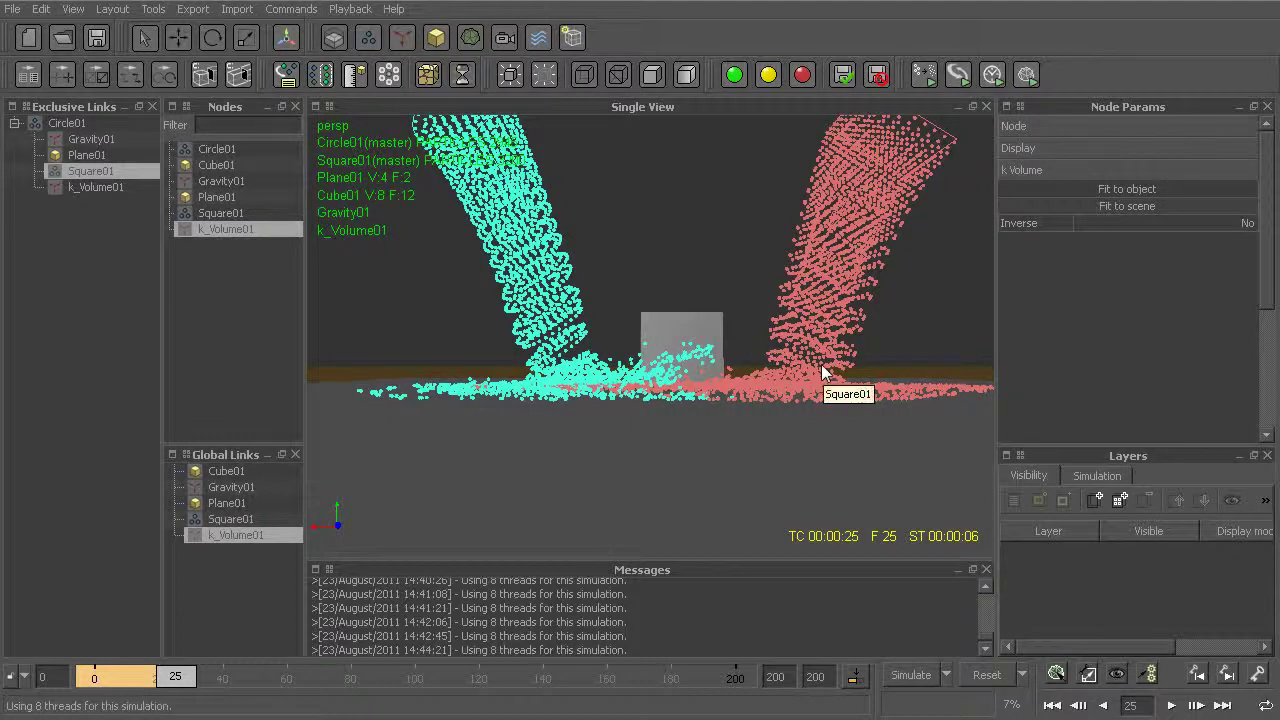
left_click_drag(821, 366, 799, 365, "alt")
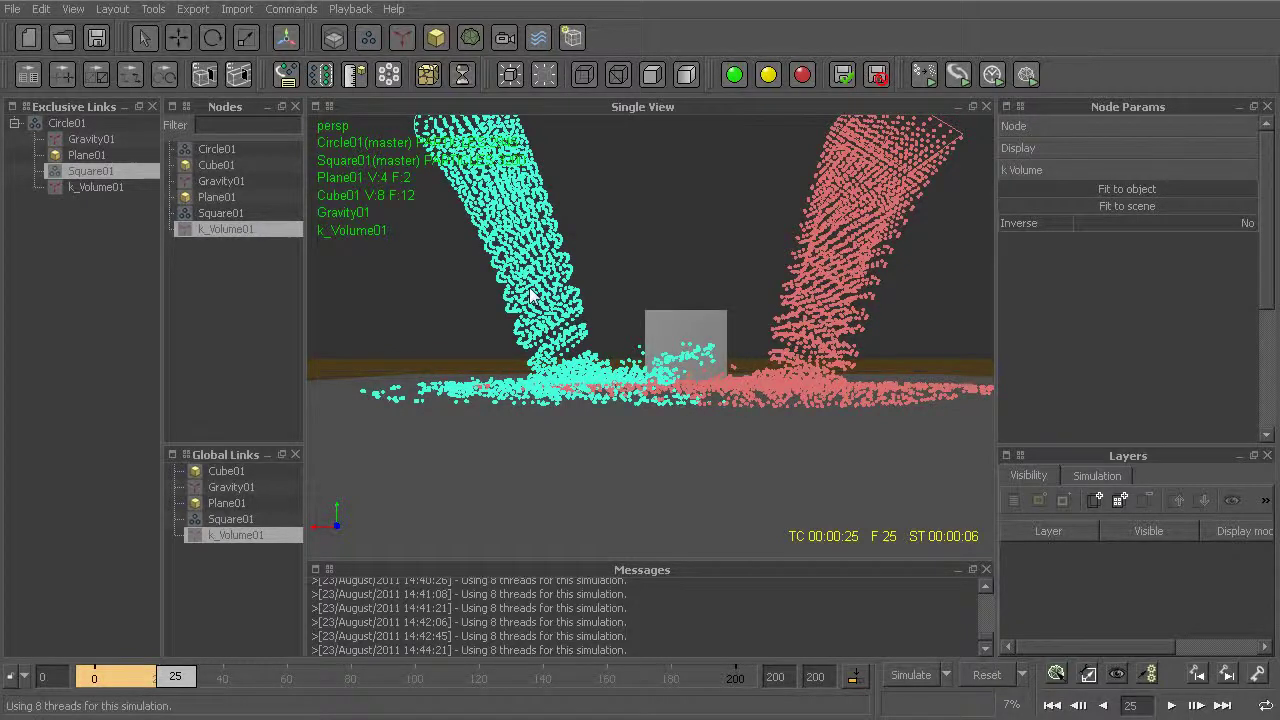
Add Square01 to Exclusive Links as a separate top-level node, link Circle01 beneath it and expand that branch.
left_click(232, 519)
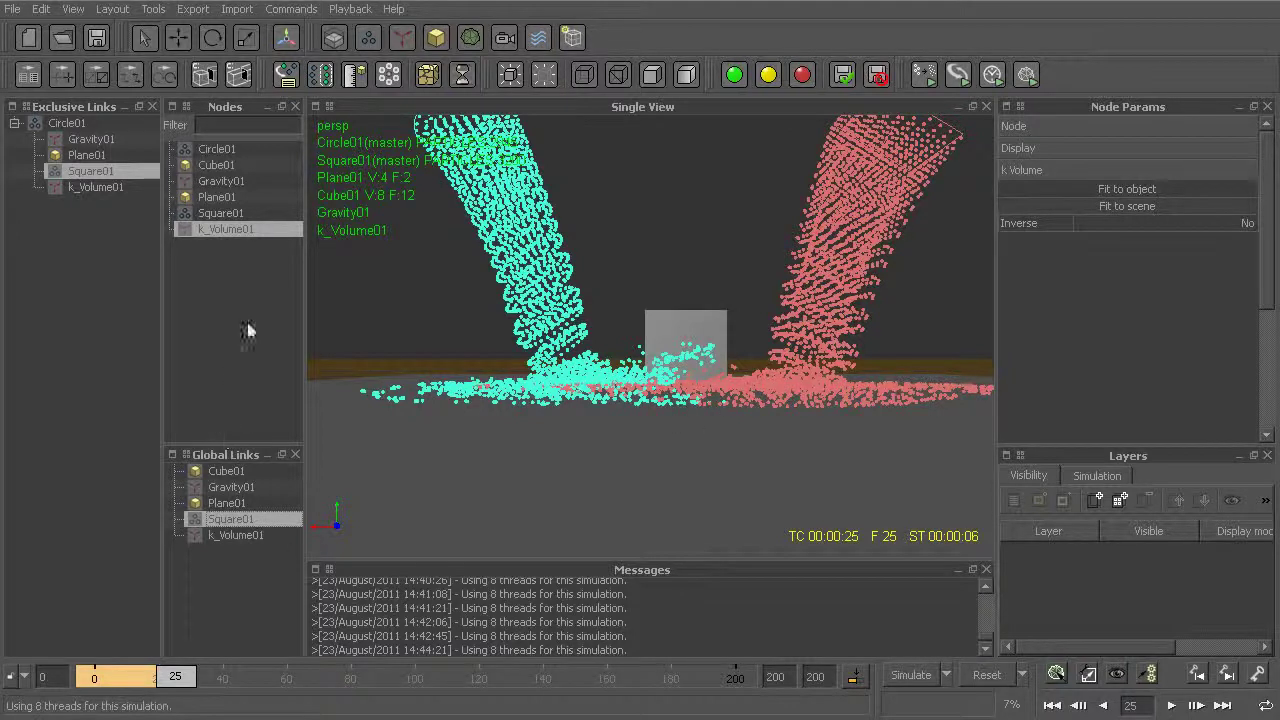
left_click(219, 213)
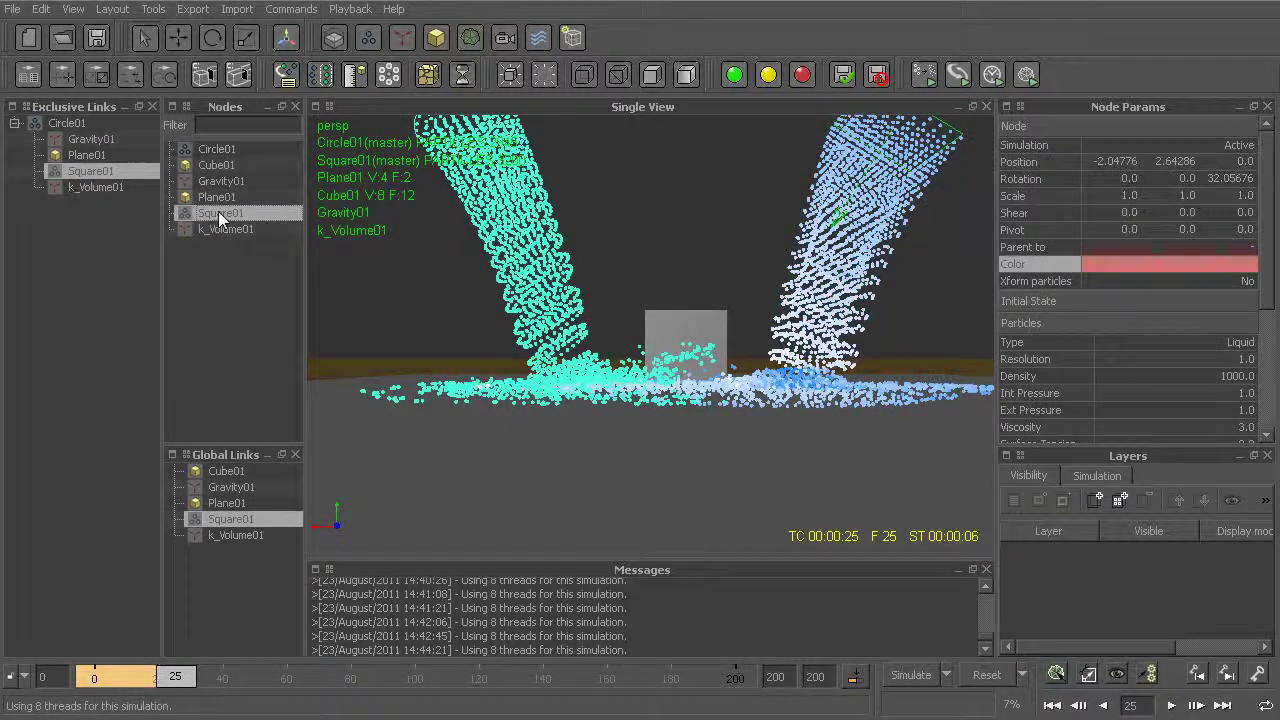
left_click_drag(218, 211, 89, 303)
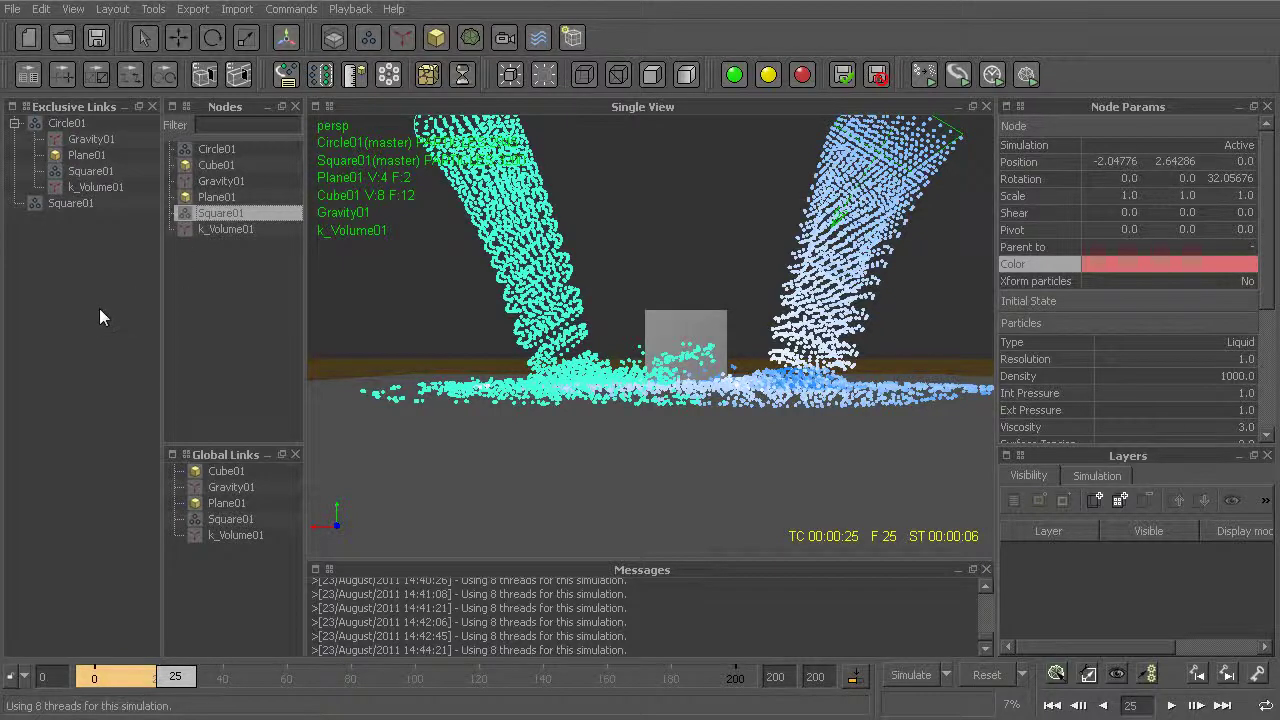
left_click(60, 122)
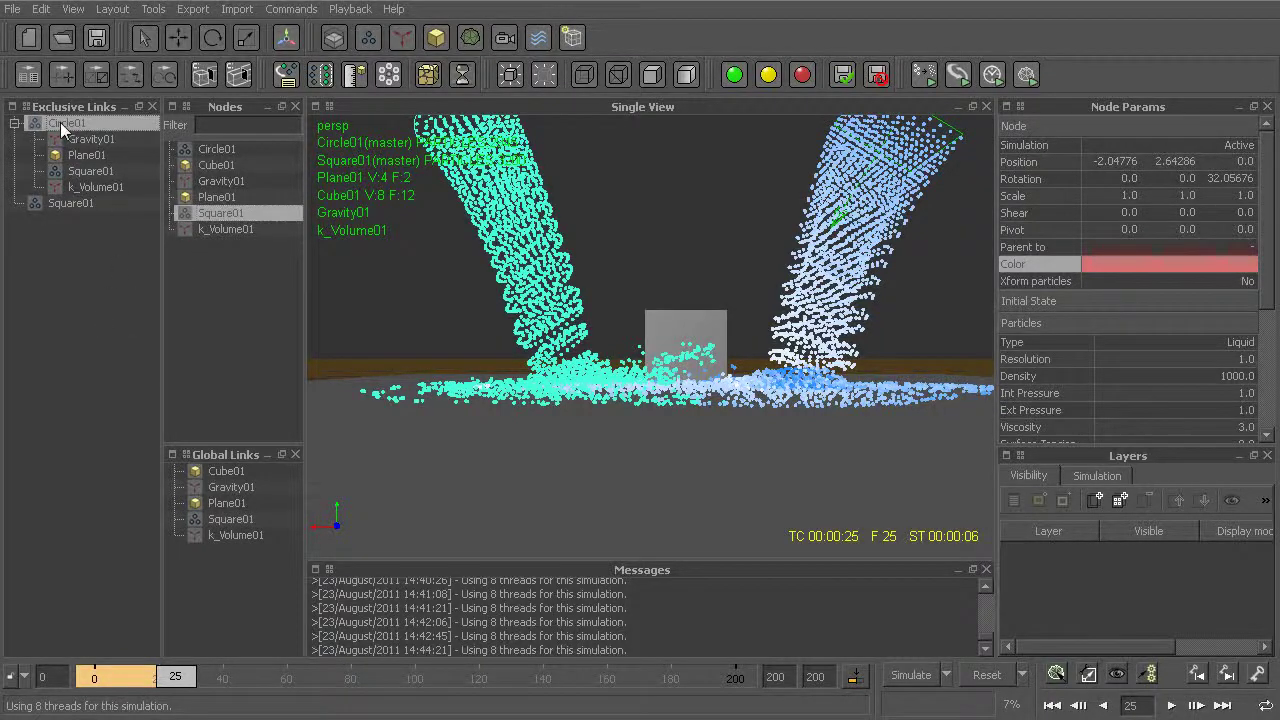
left_click(74, 204)
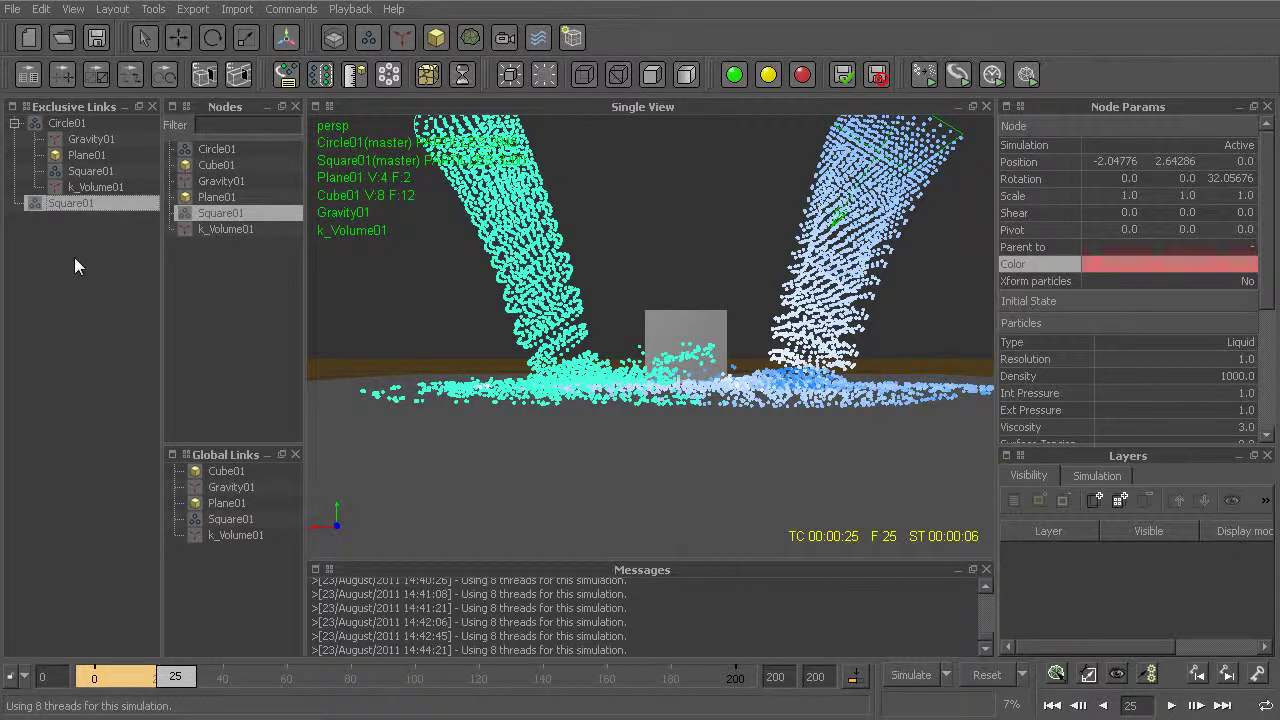
left_click(220, 150)
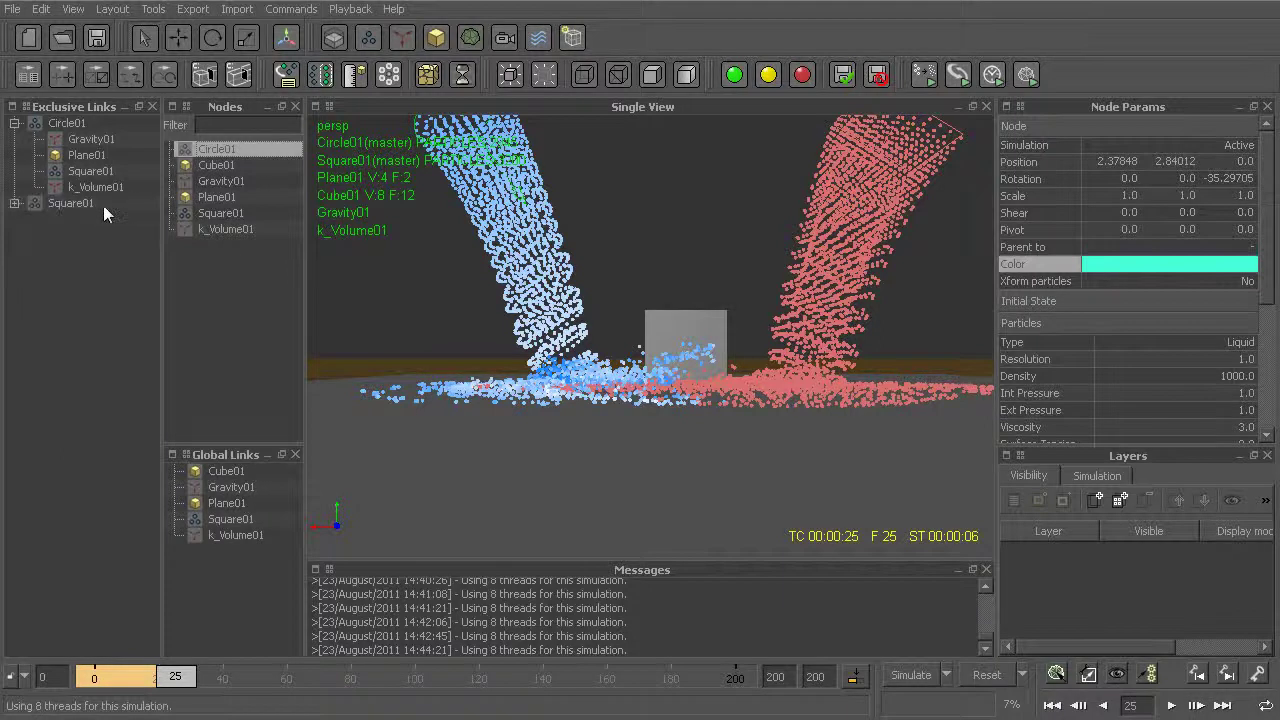
left_click(15, 203)
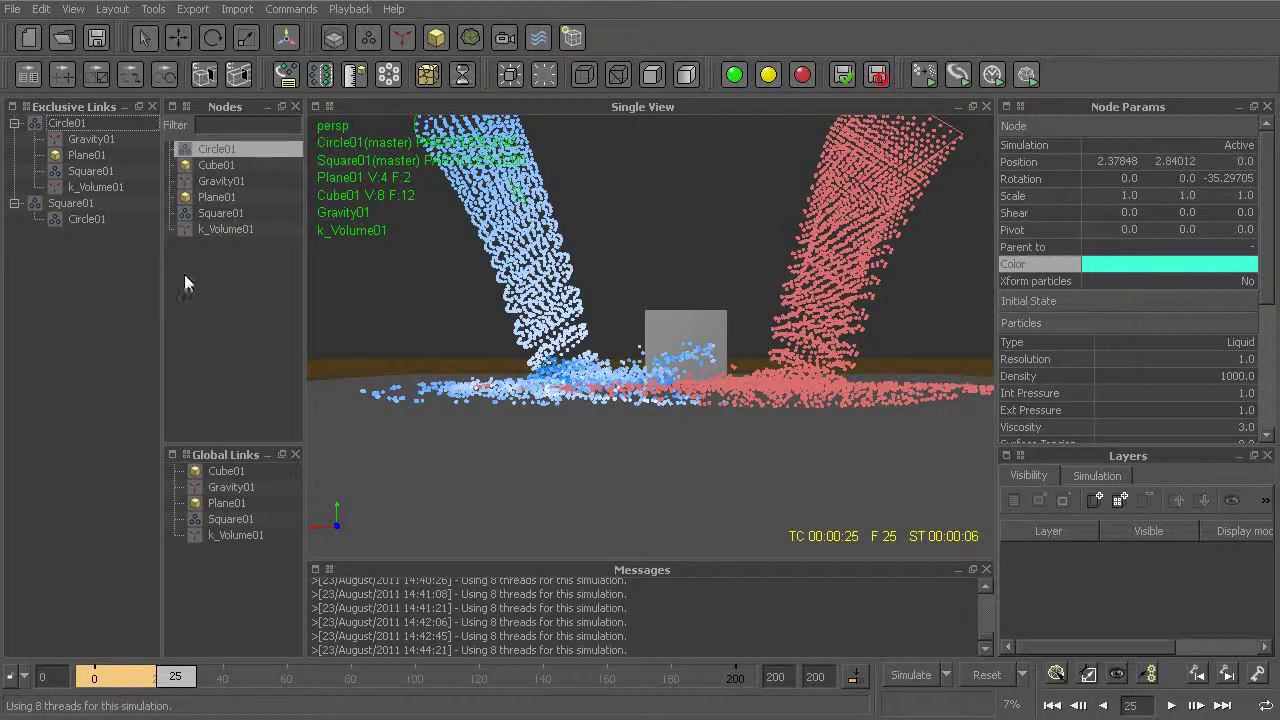
Reset the simulation data, rerun the simulation to frame 26 and examine where the two fluids collide.
key("ctrl+r")
key("Return")
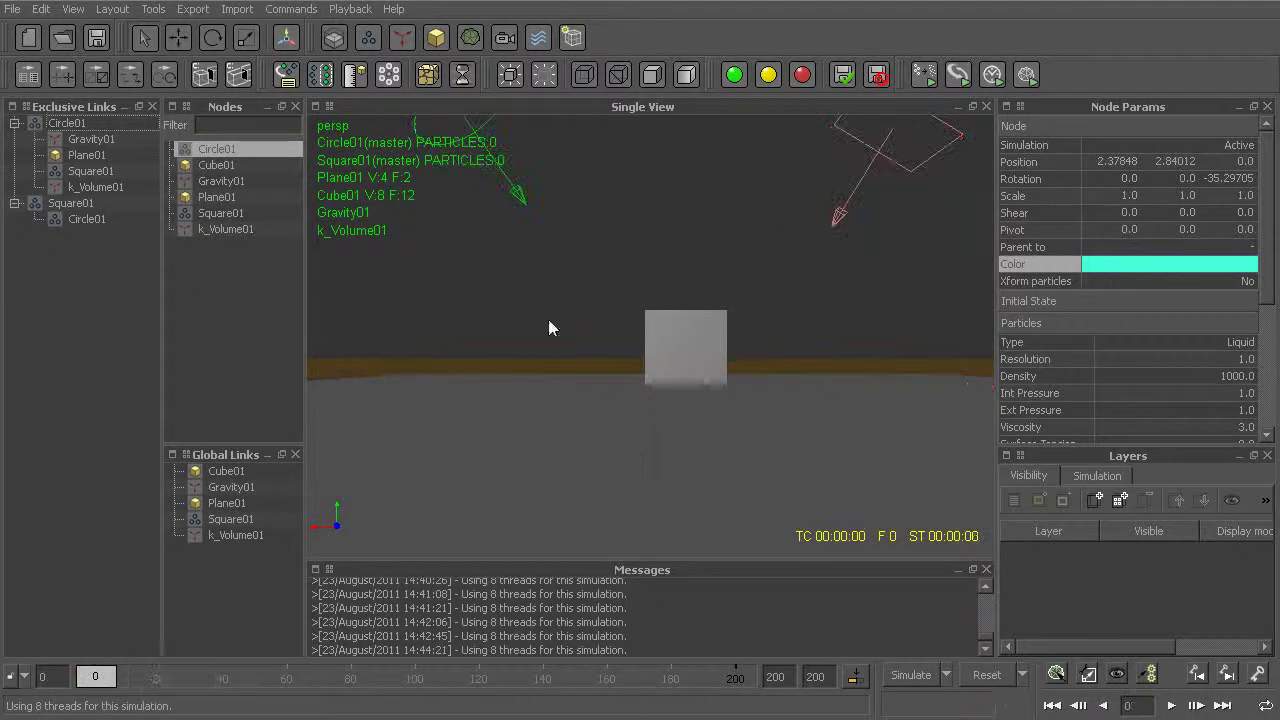
left_click(638, 216)
key("ctrl+alt+s")
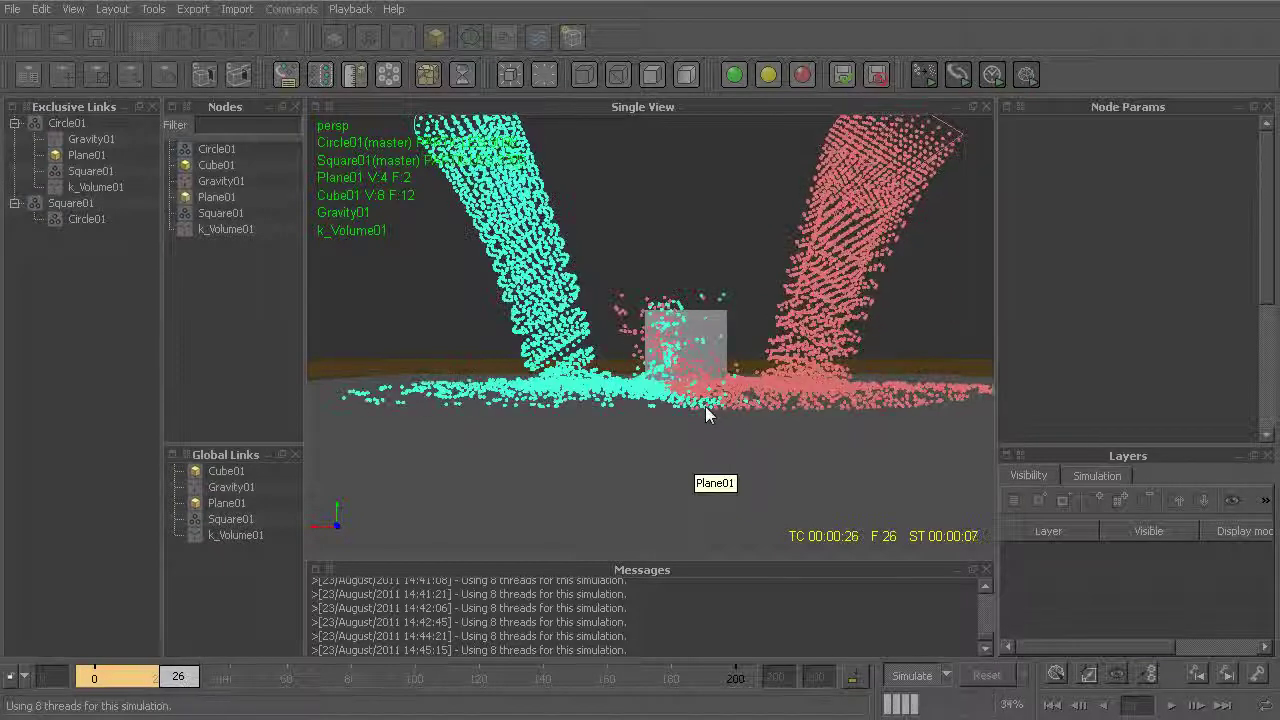
key("Escape")
left_click_drag(701, 425, 727, 463, "alt")
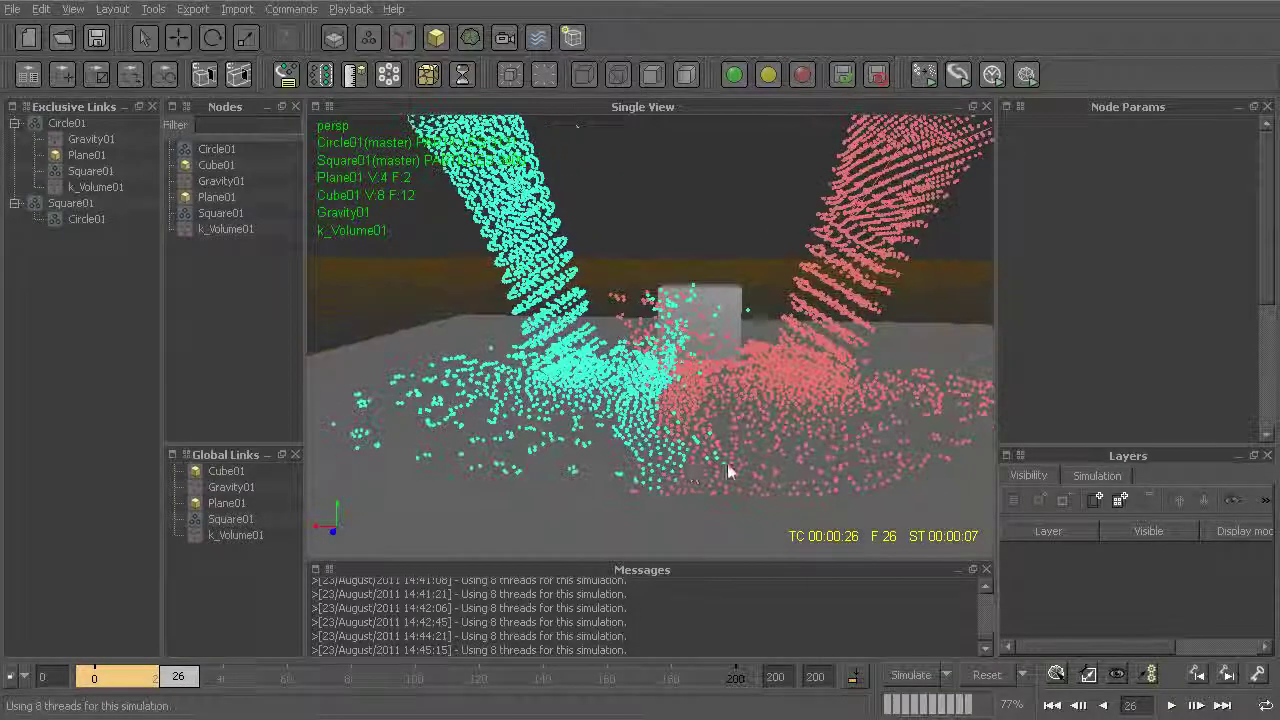
Review Gravity01, k_Volume01 and Square01 in Global Links against the Square01 and Circle01 entries in Exclusive Links.
left_click(233, 519)
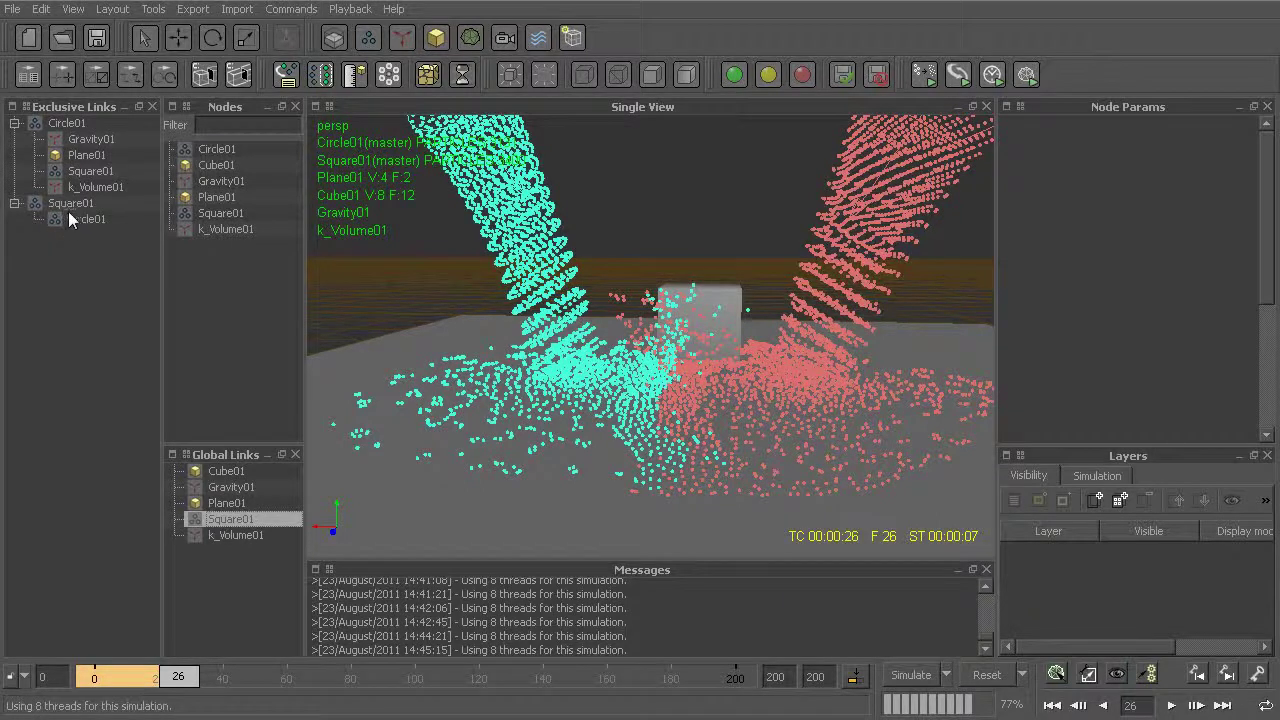
left_click(228, 487)
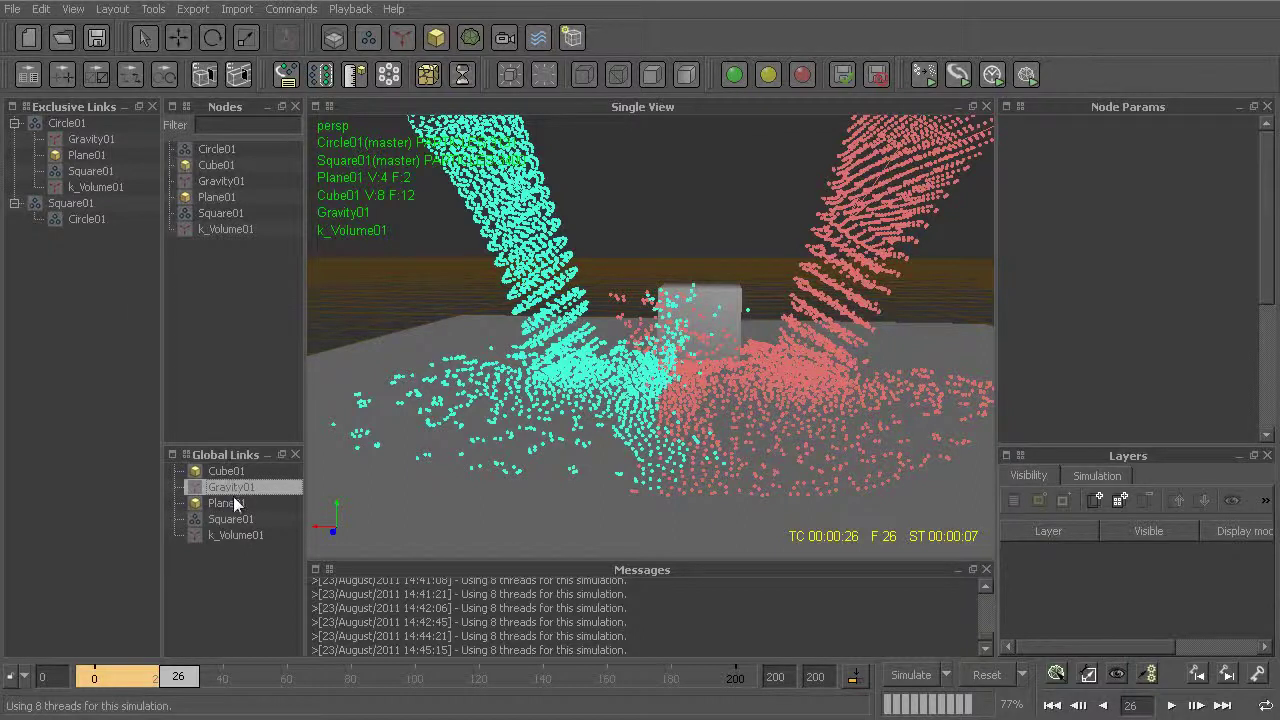
left_click(228, 535)
left_click(235, 487)
left_click(231, 535)
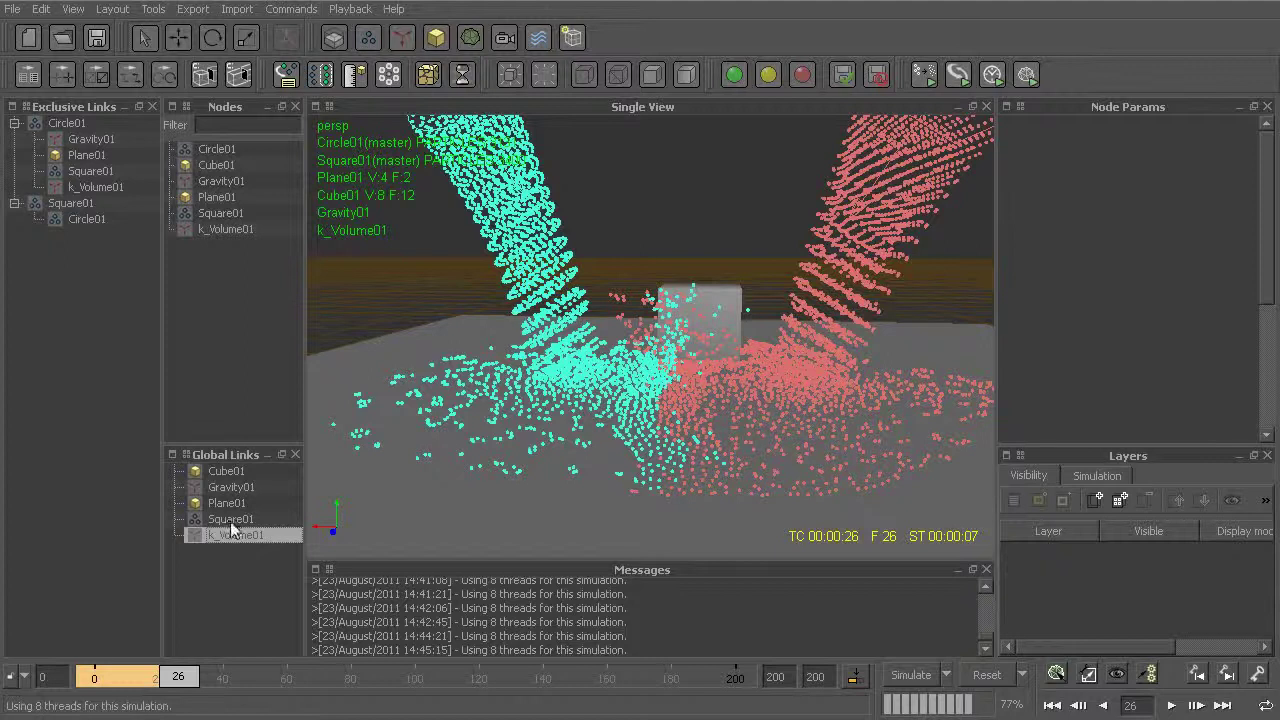
left_click(230, 518)
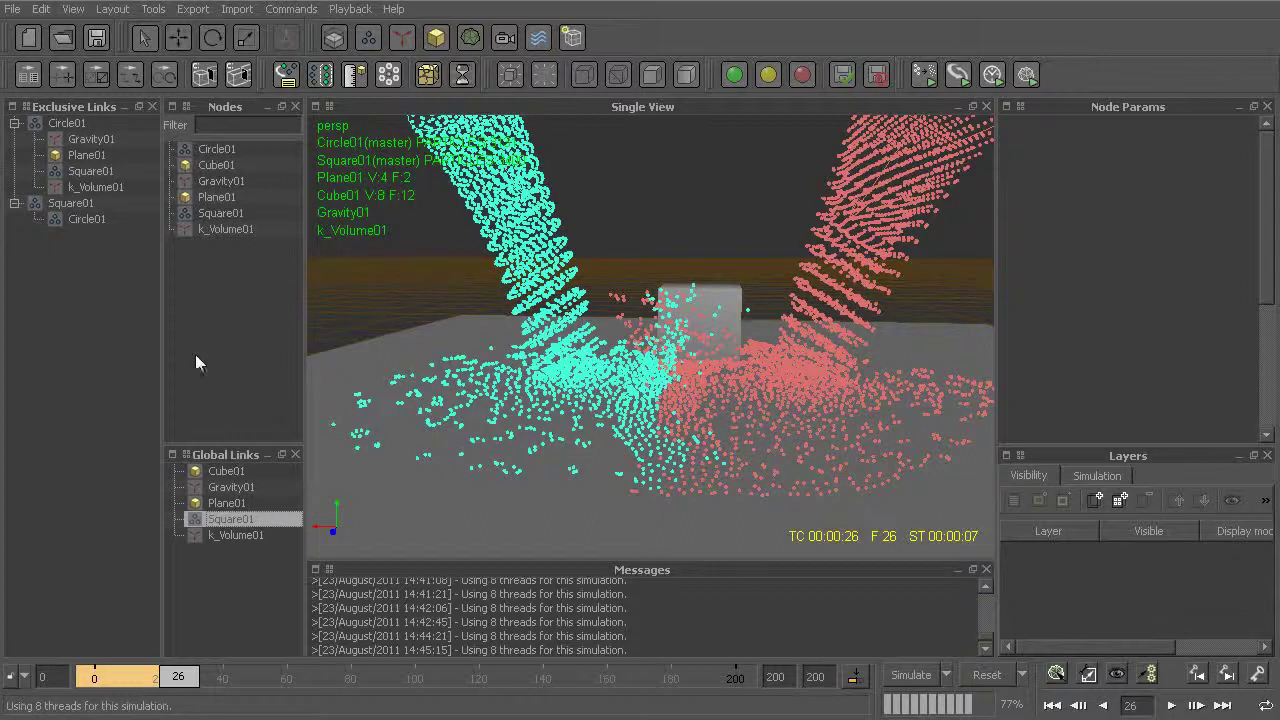
left_click_drag(79, 219, 75, 205)
Reset all simulation data and restart the simulation with the two emitters, the cube and the plane in view.
middle_click_drag(692, 342, 679, 426, "alt")
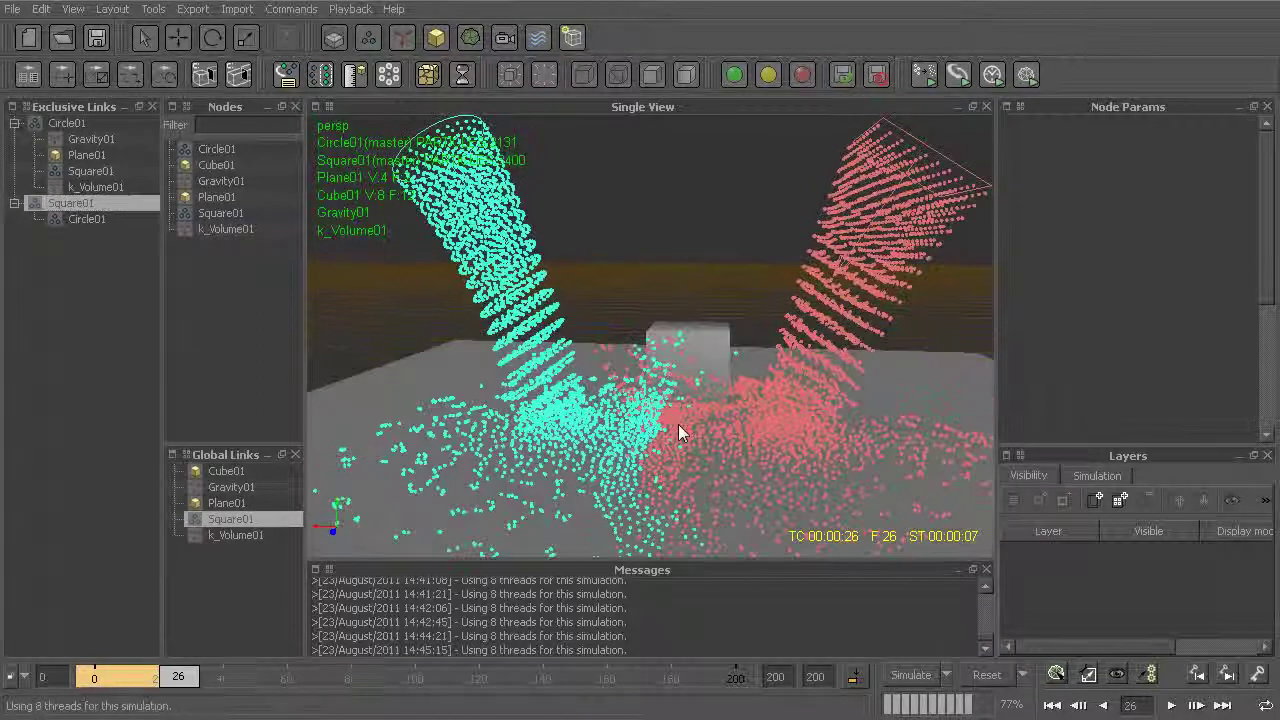
key("alt+r")
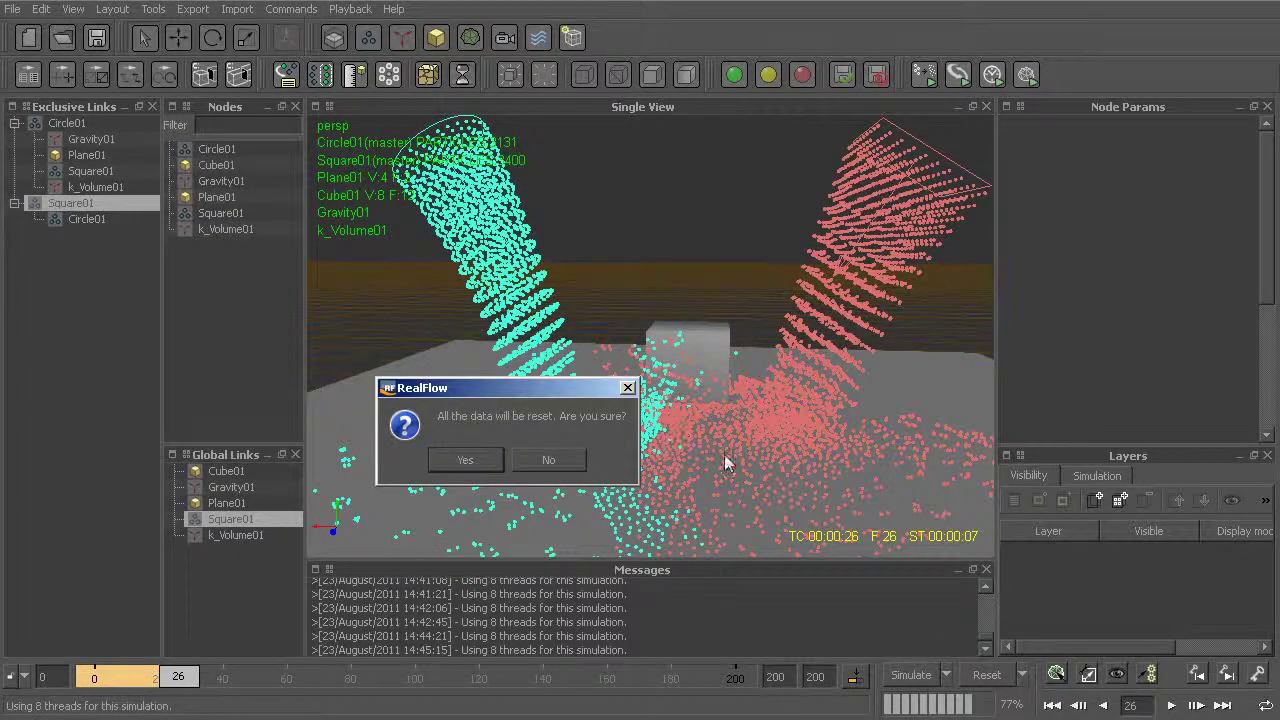
left_click(466, 462)
left_click_drag(519, 463, 603, 414, "alt")
key("alt+a")
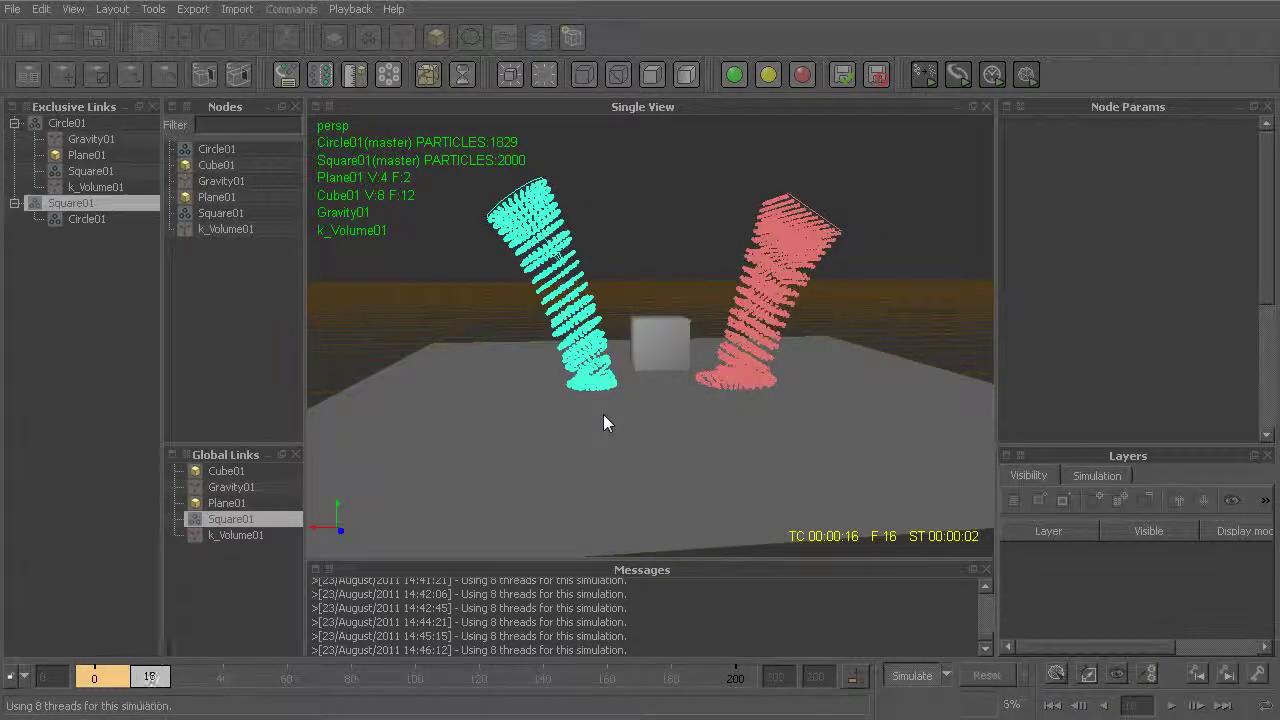
While the simulation runs to frame 32, go through Circle01's exclusive links: Gravity01, Plane01, Square01 and k_Volume01.
left_click(88, 127)
left_click(95, 138)
left_click(97, 157)
left_click(98, 173)
left_click(98, 187)
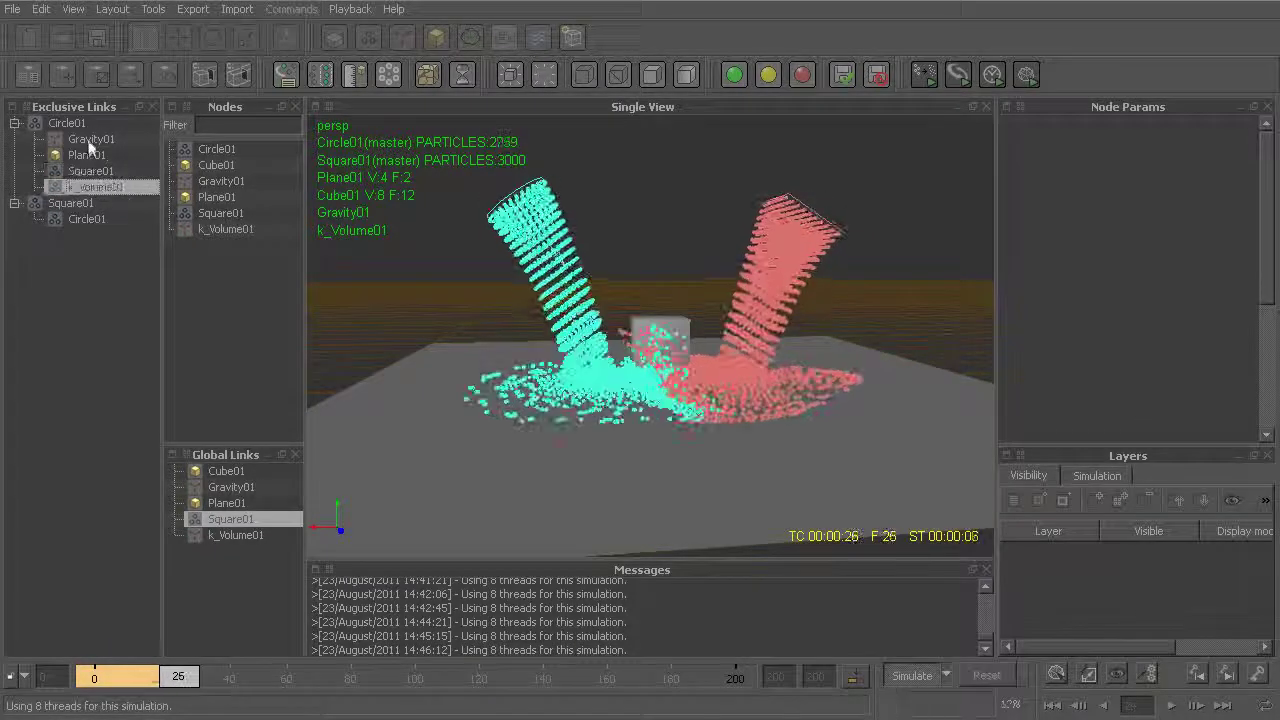
left_click(88, 139)
left_click(89, 155)
left_click(94, 171)
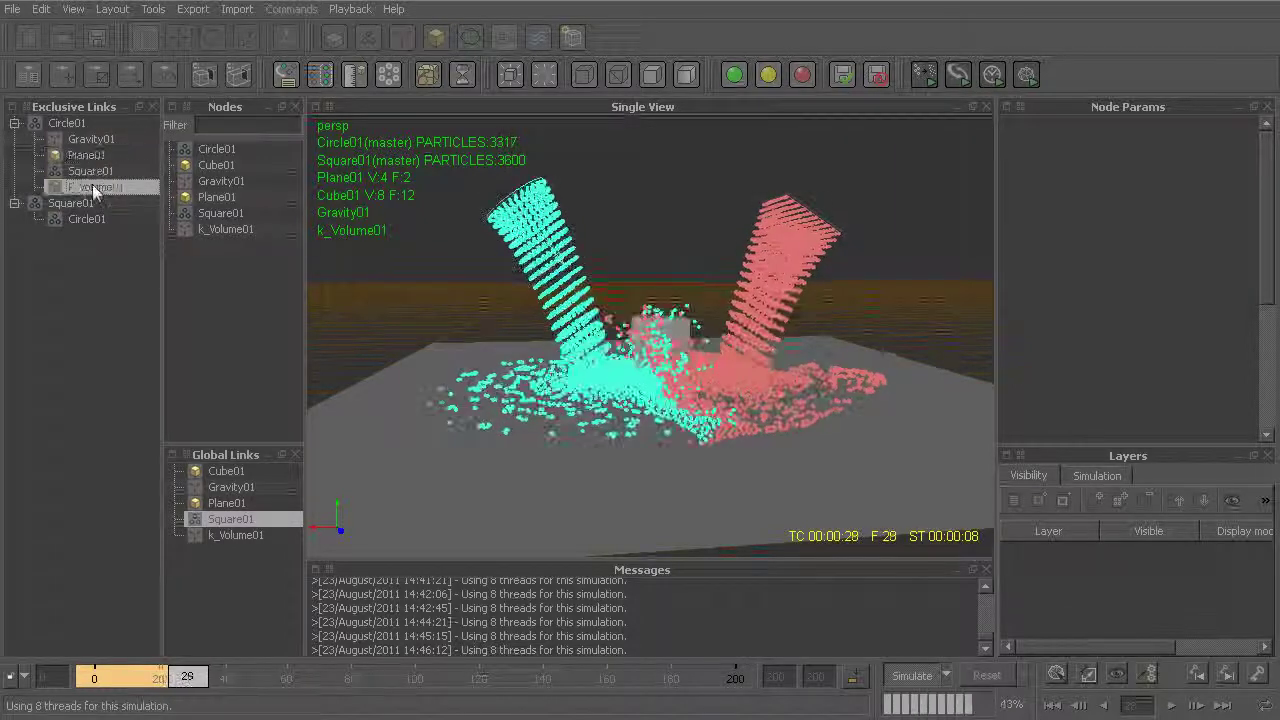
left_click(91, 139)
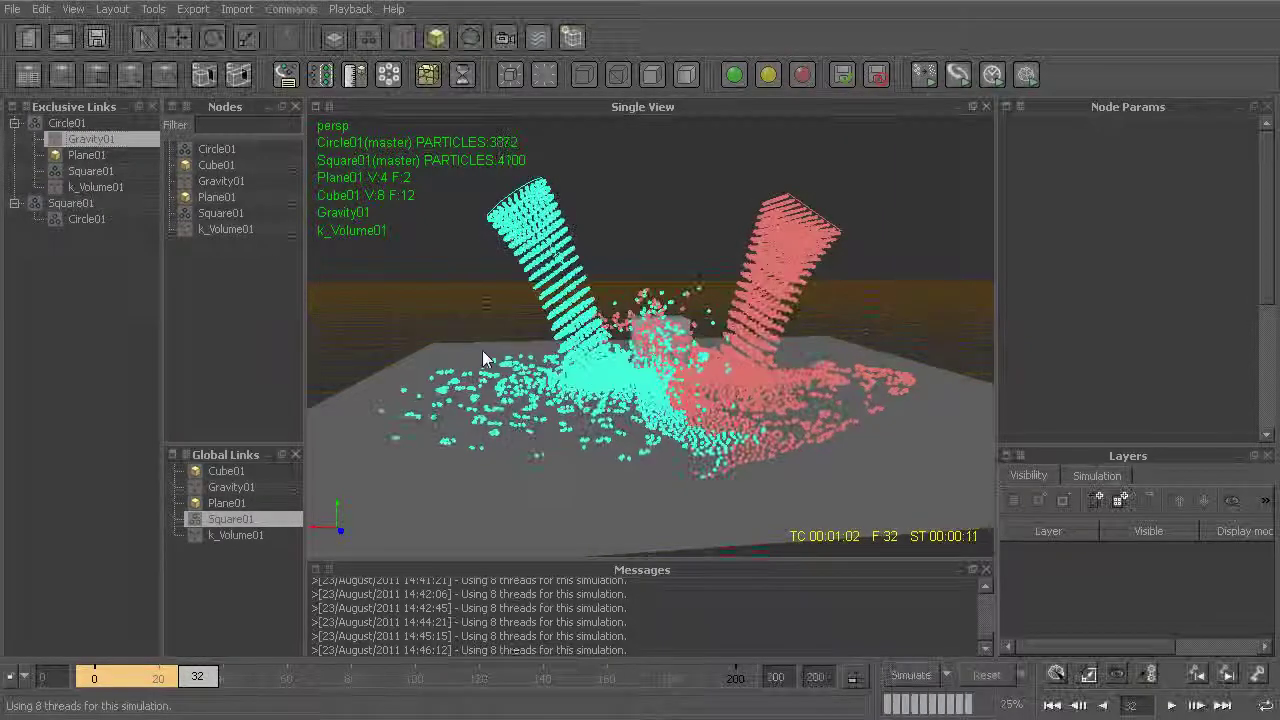
View the fluids from the cube's side at frame 32 and compare the Circle01 and Square01 branches in Exclusive Links.
left_click_drag(517, 329, 879, 335, "alt")
left_click_drag(721, 364, 799, 384, "alt")
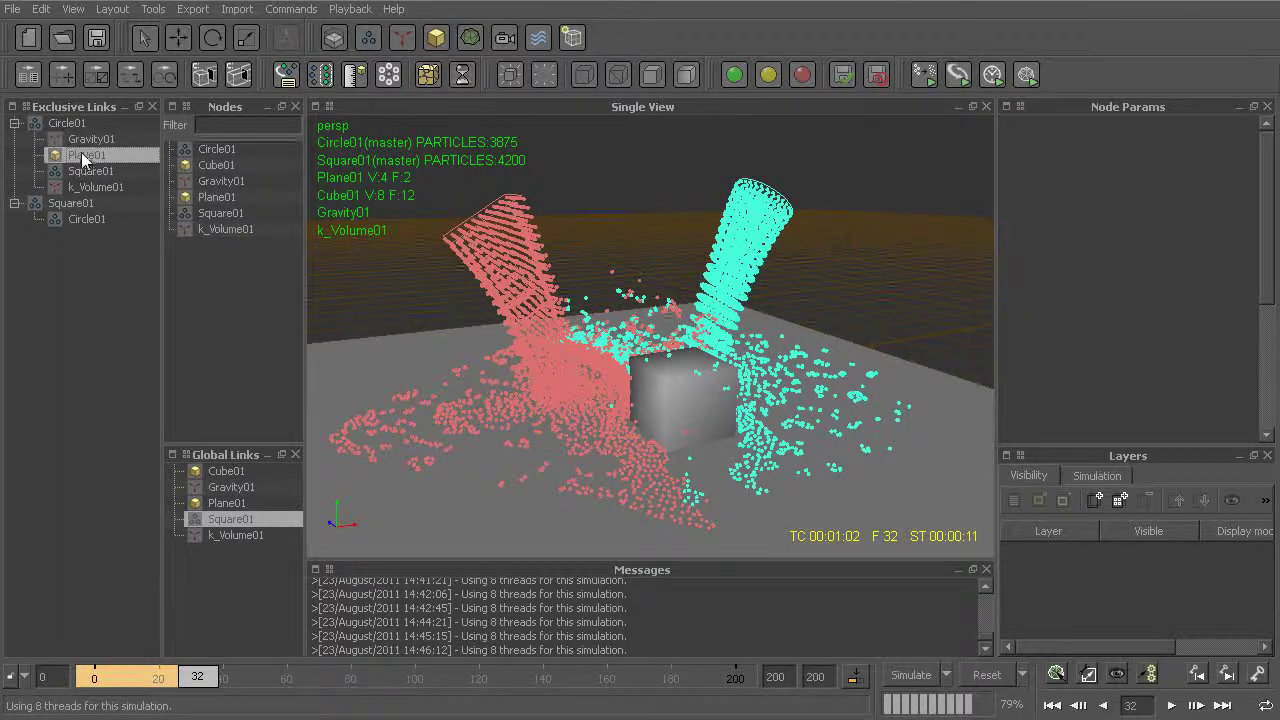
left_click(72, 201)
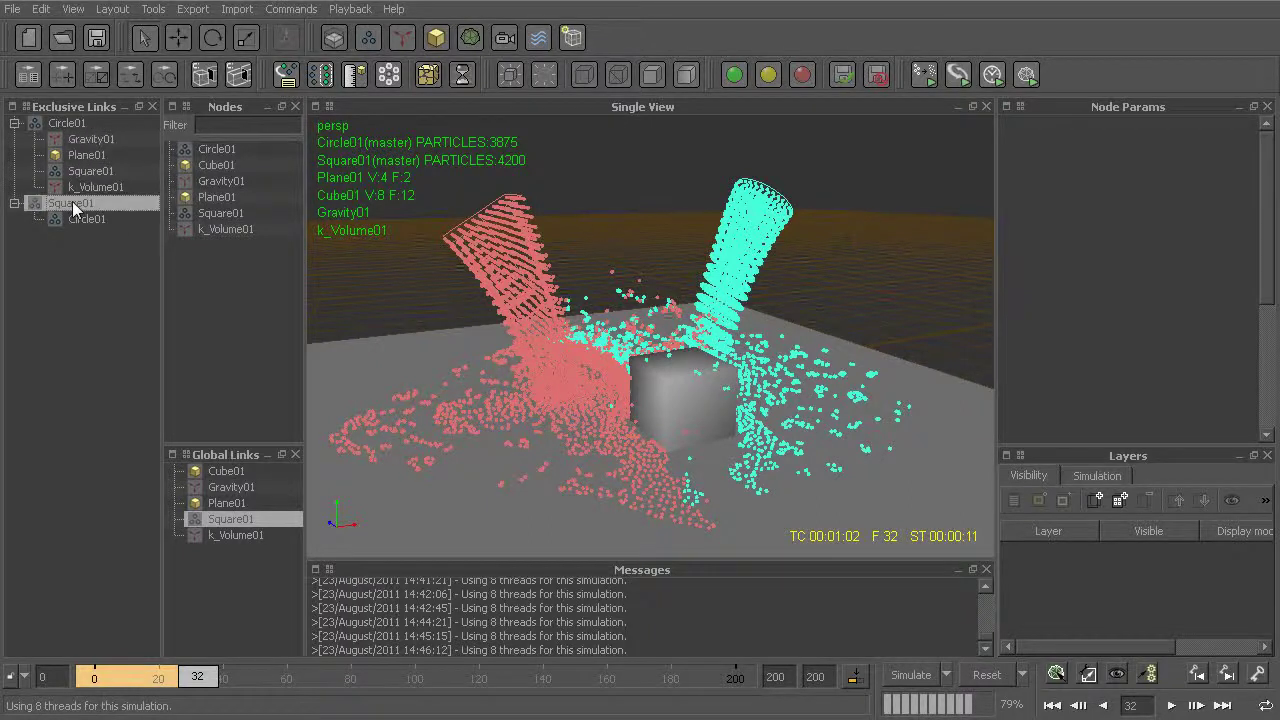
left_click(69, 124)
left_click(66, 202)
left_click(74, 218)
left_click(72, 206)
Examine how each fluid behaves around the cube at frame 32, selecting the Square01 and Circle01 emitters in turn.
left_click_drag(452, 344, 773, 394, "alt")
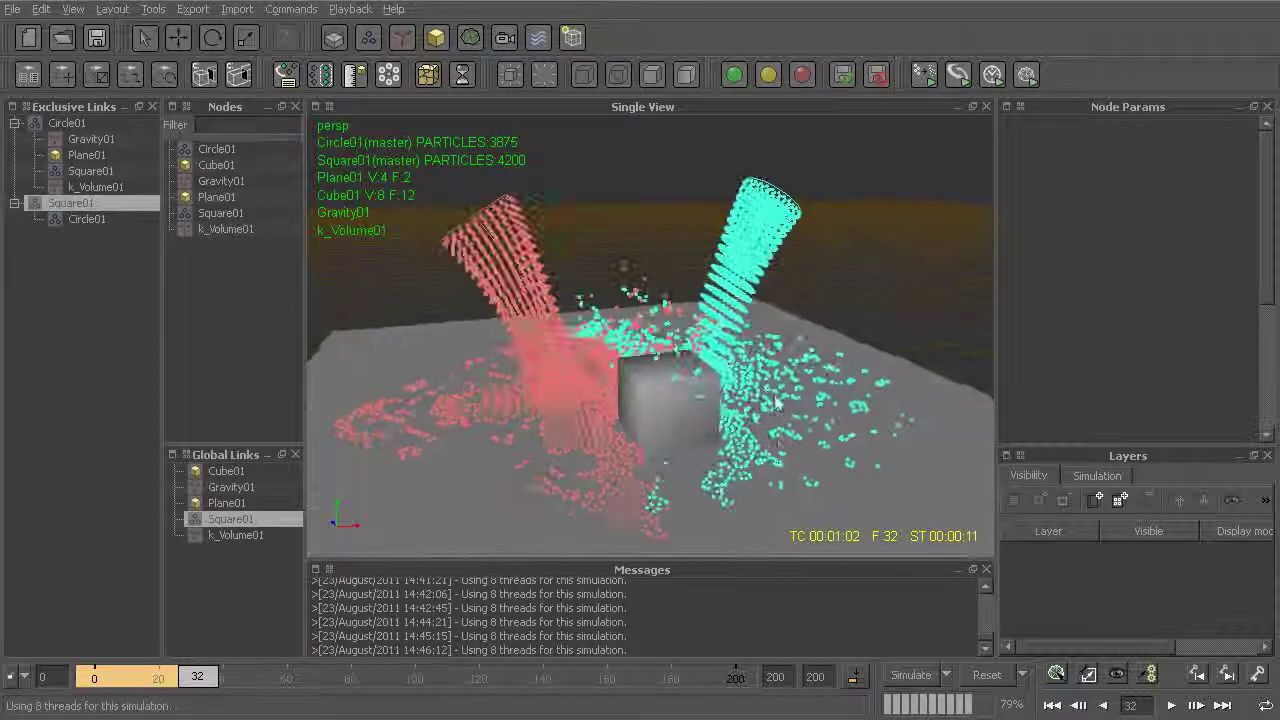
scroll(778, 438, "up", 3)
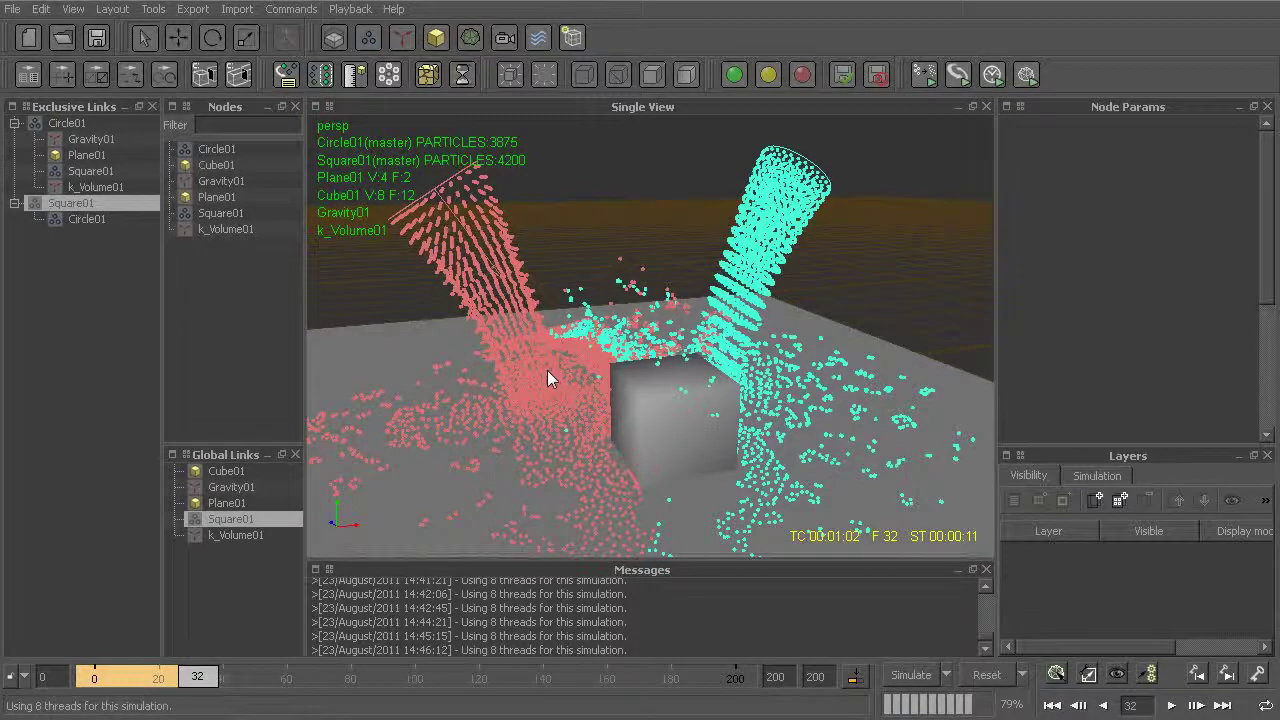
left_click(658, 440)
left_click_drag(666, 451, 503, 286, "alt")
left_click(500, 284)
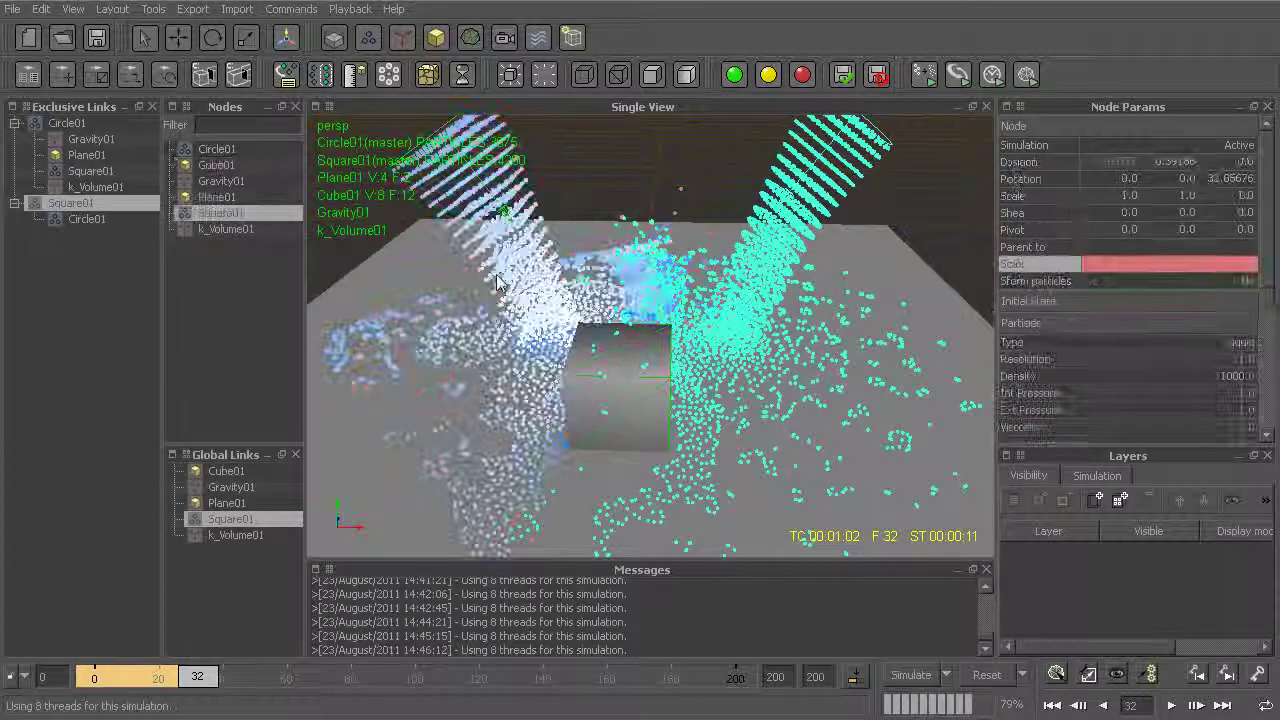
left_click(789, 244)
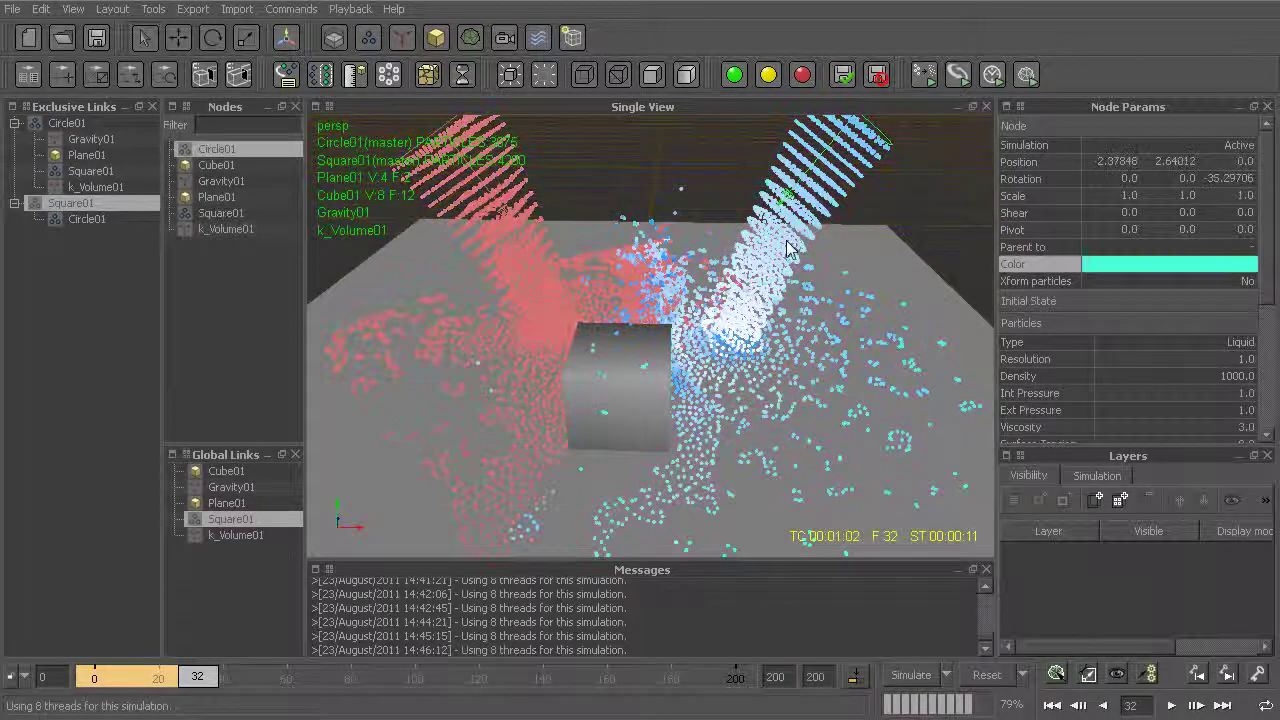
left_click_drag(728, 353, 752, 333, "alt")
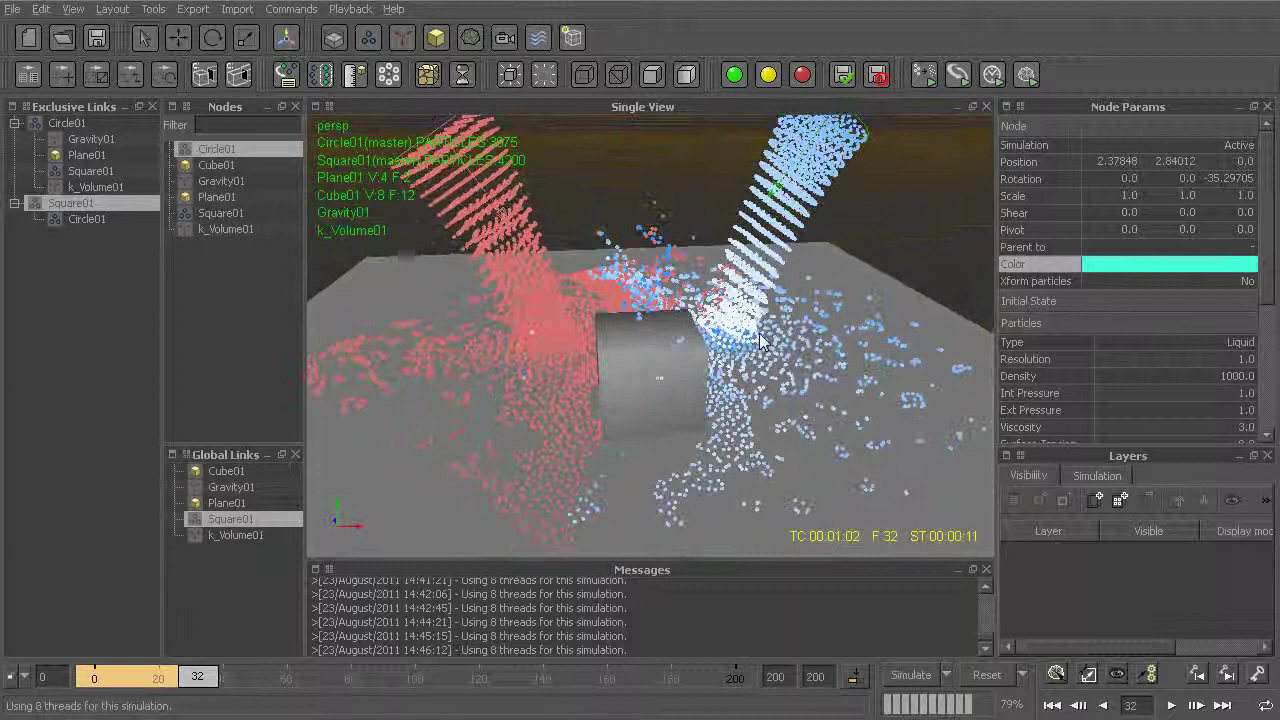
Clear the node selection and remove the Square01 link from under Circle01 in Exclusive Links.
left_click(636, 167)
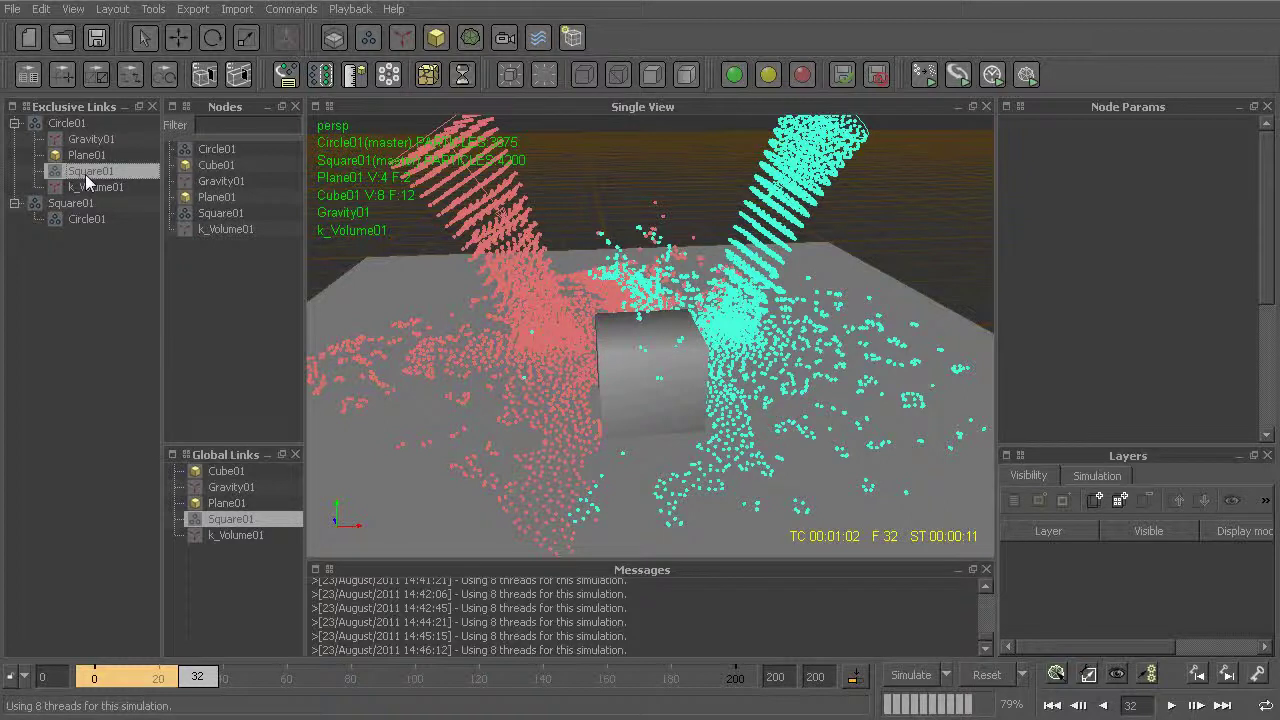
key("Delete")
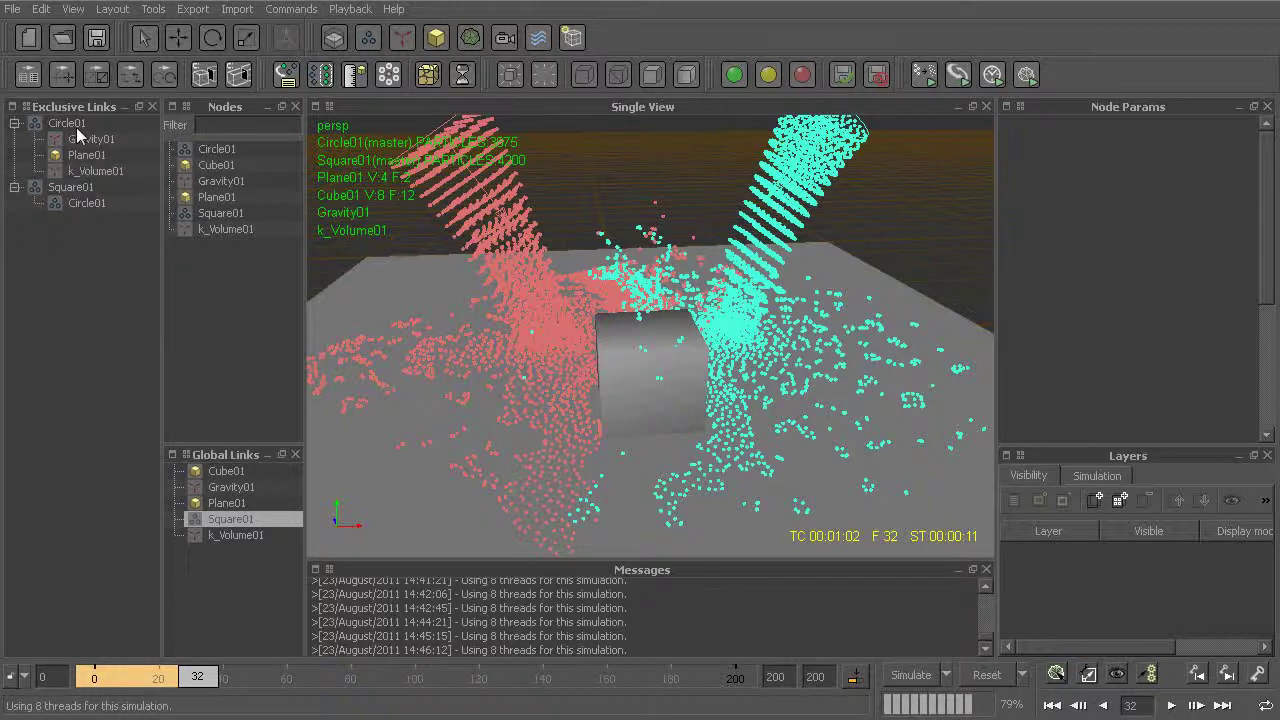
Reset the simulation to its start and simulate again with the current exclusive links.
left_click_drag(600, 375, 620, 348, "alt")
key("alt+r")
key("Return")
key("alt+a")
key("ctrl+a")
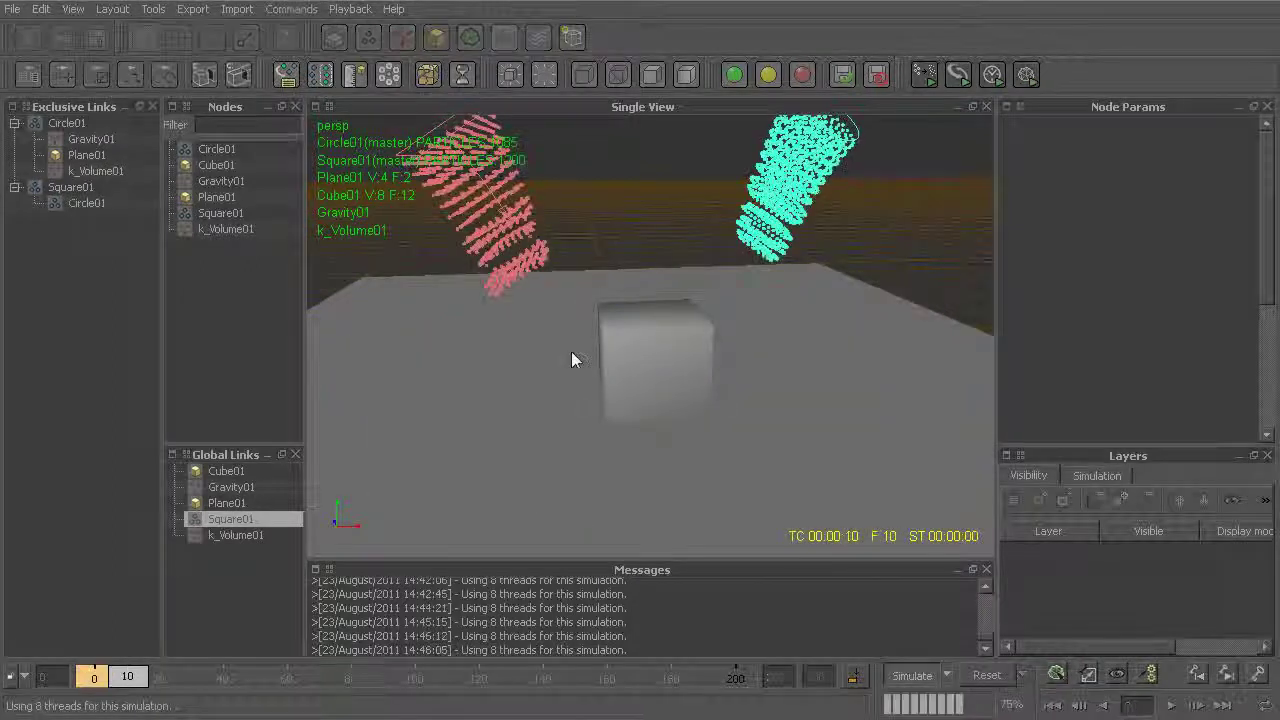
Select Circle01 in Exclusive Links and examine how both fluids interact around the cube from the opposite side, up to frame 37.
left_click(71, 124)
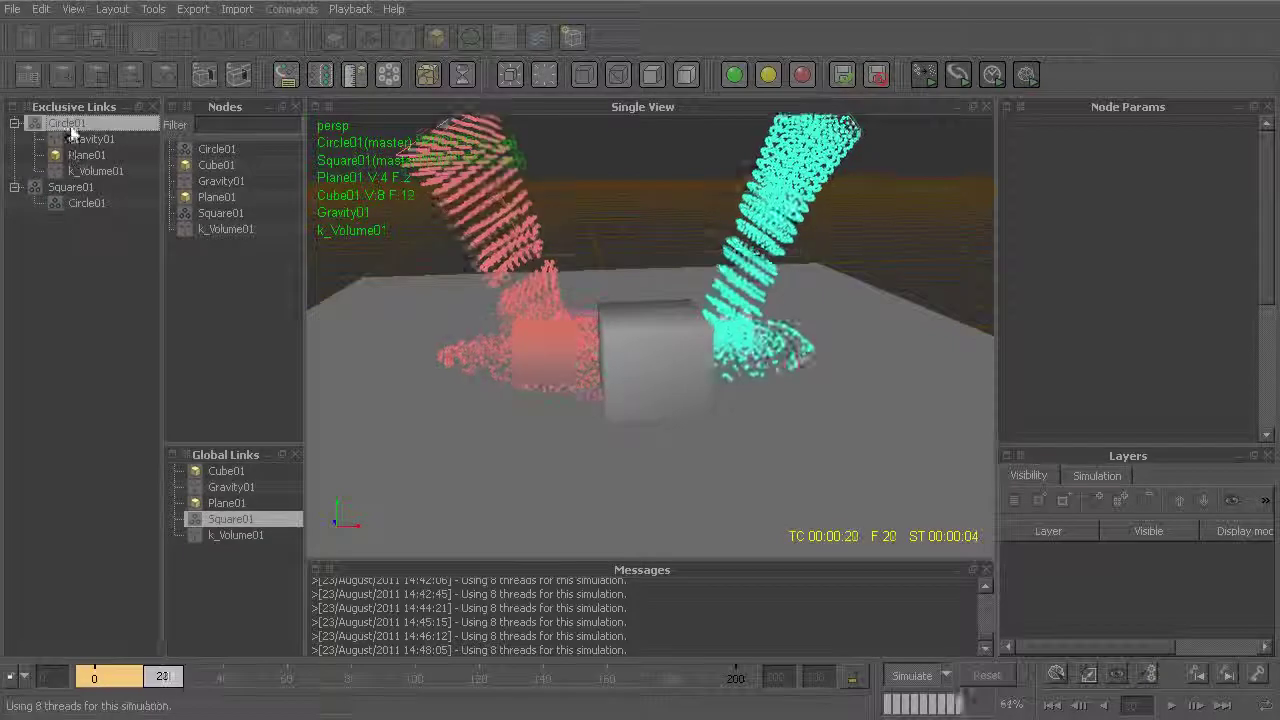
left_click_drag(514, 323, 515, 356, "alt")
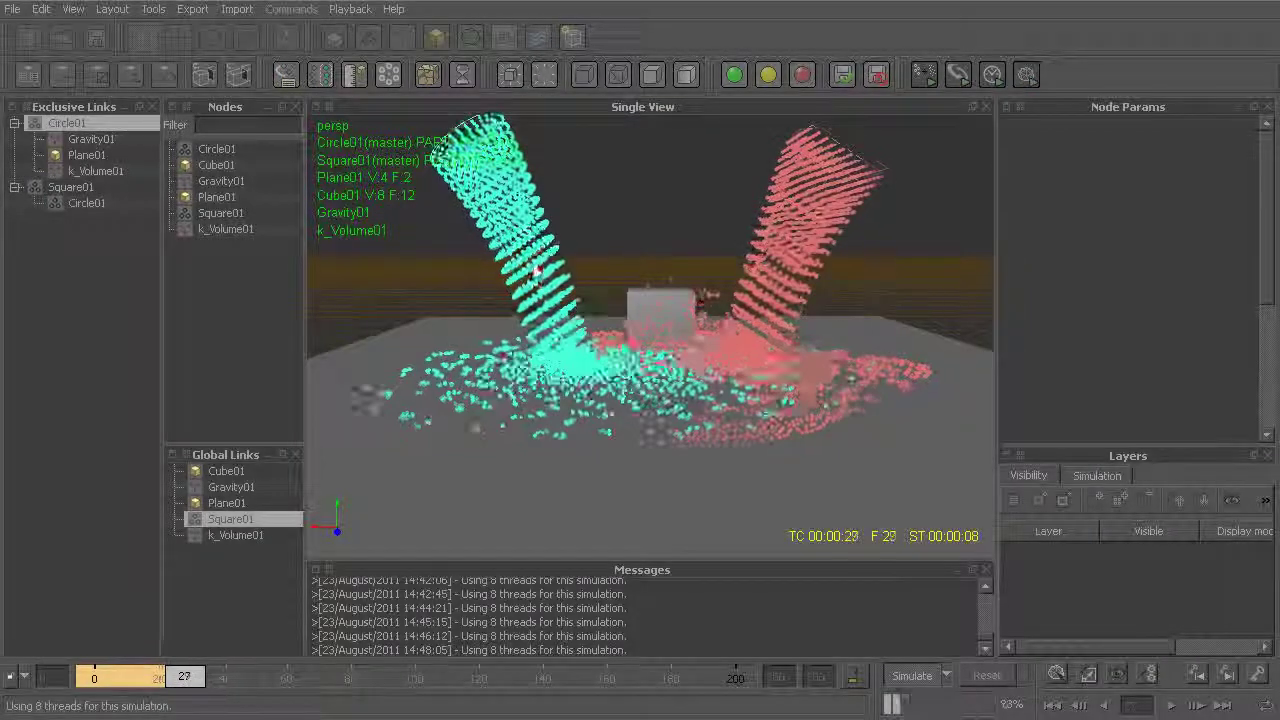
left_click_drag(588, 392, 726, 403, "alt")
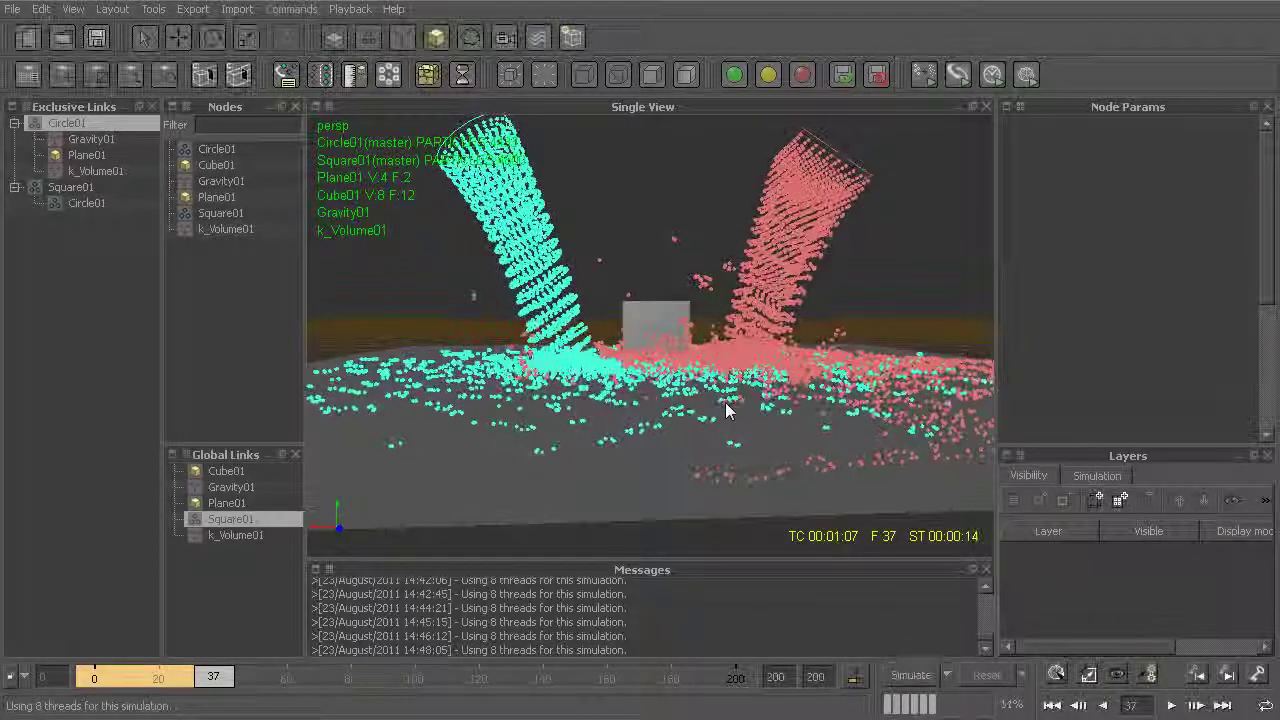
left_click_drag(651, 296, 656, 337, "alt")
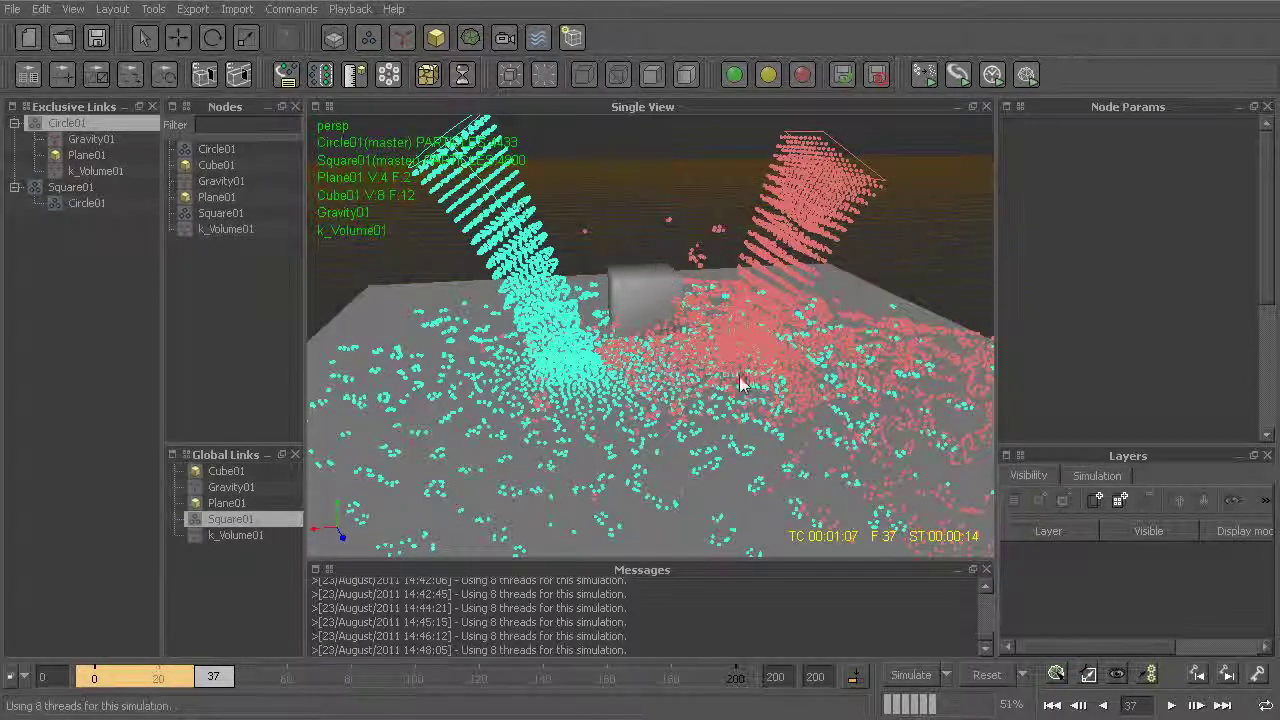
left_click_drag(741, 376, 765, 371, "alt")
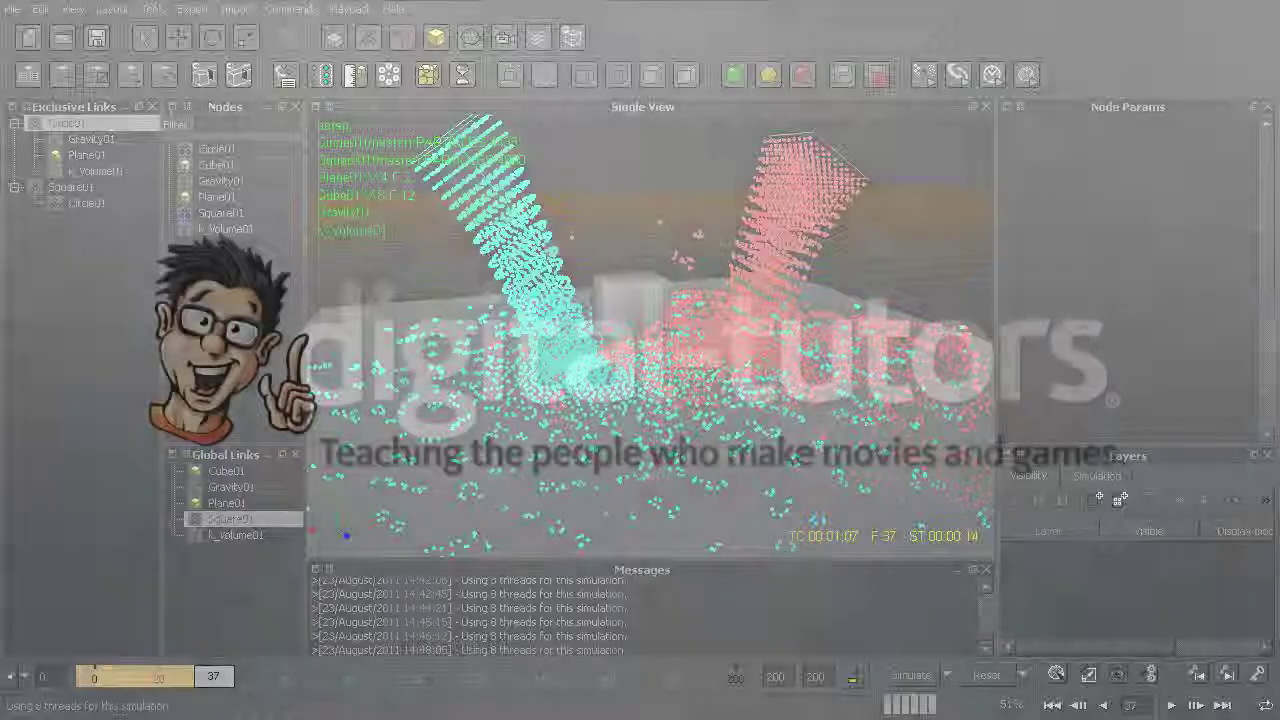